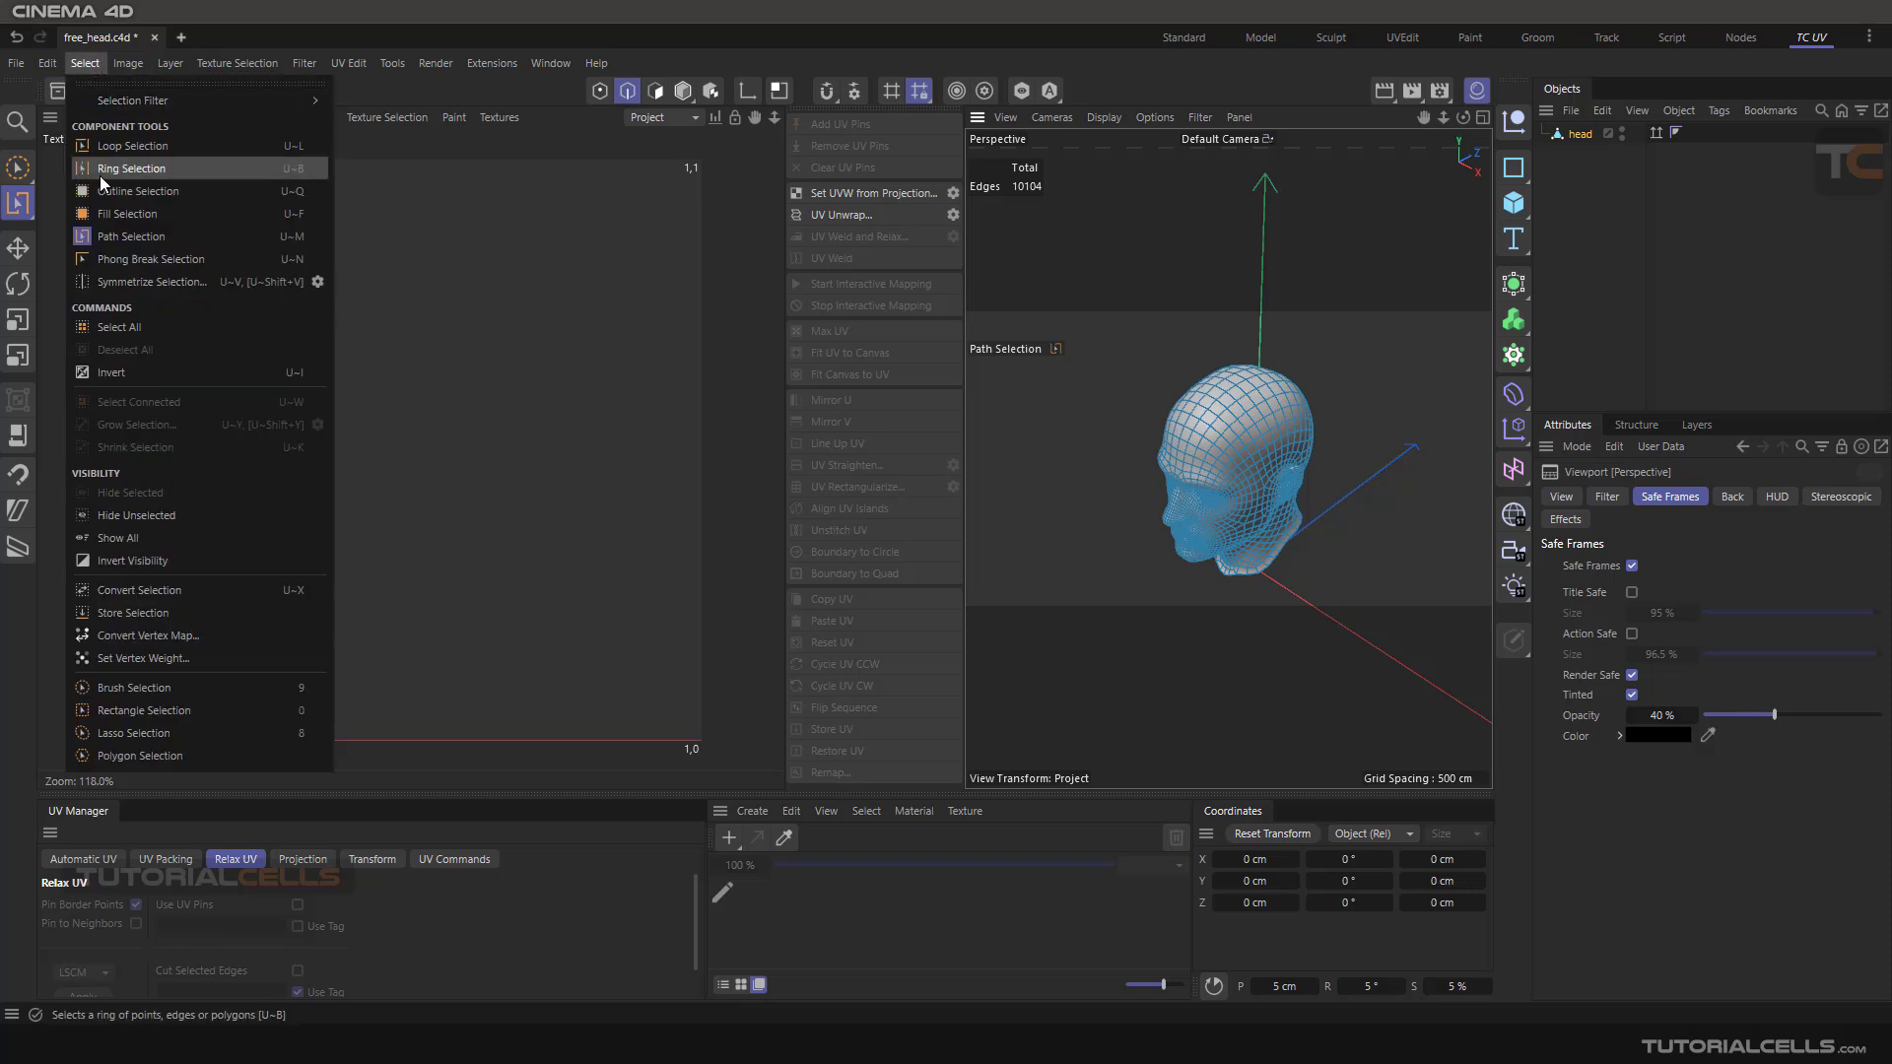
Activate the Path Selection tool and switch to the Standard layout
click(139, 241)
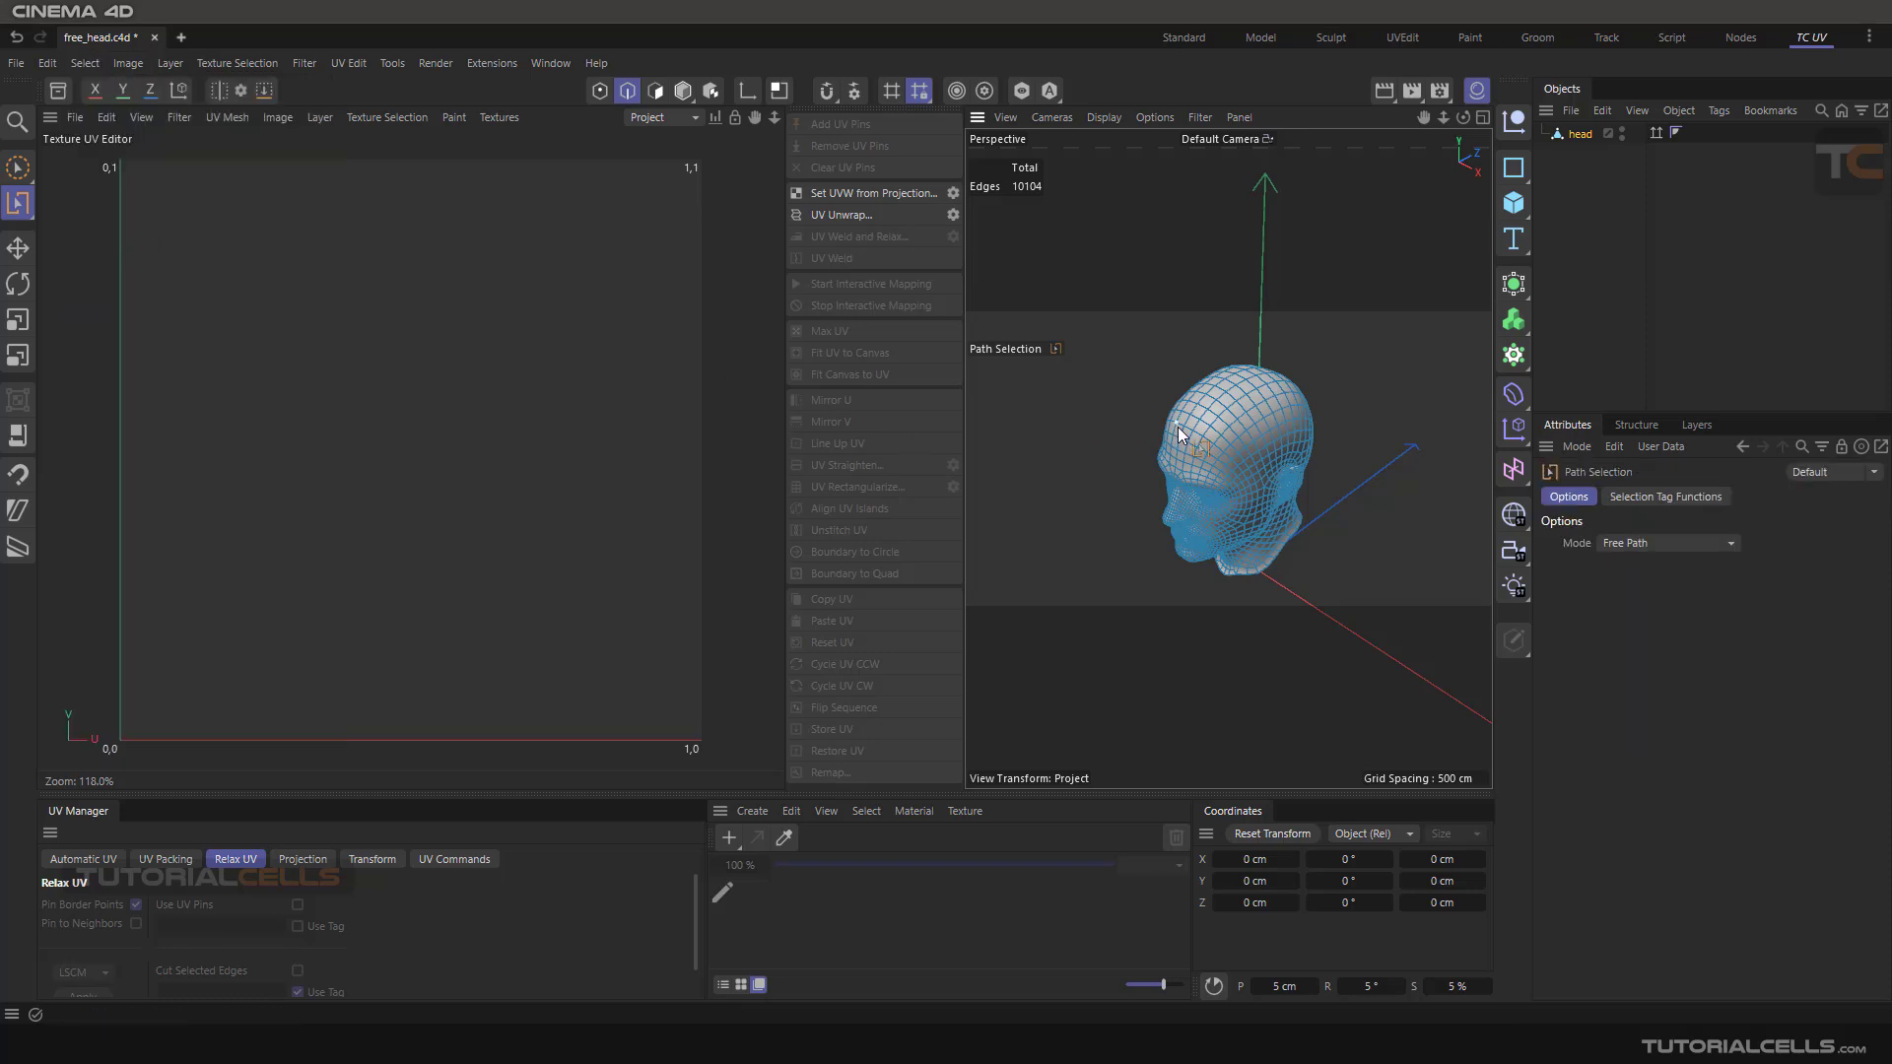
click(1157, 41)
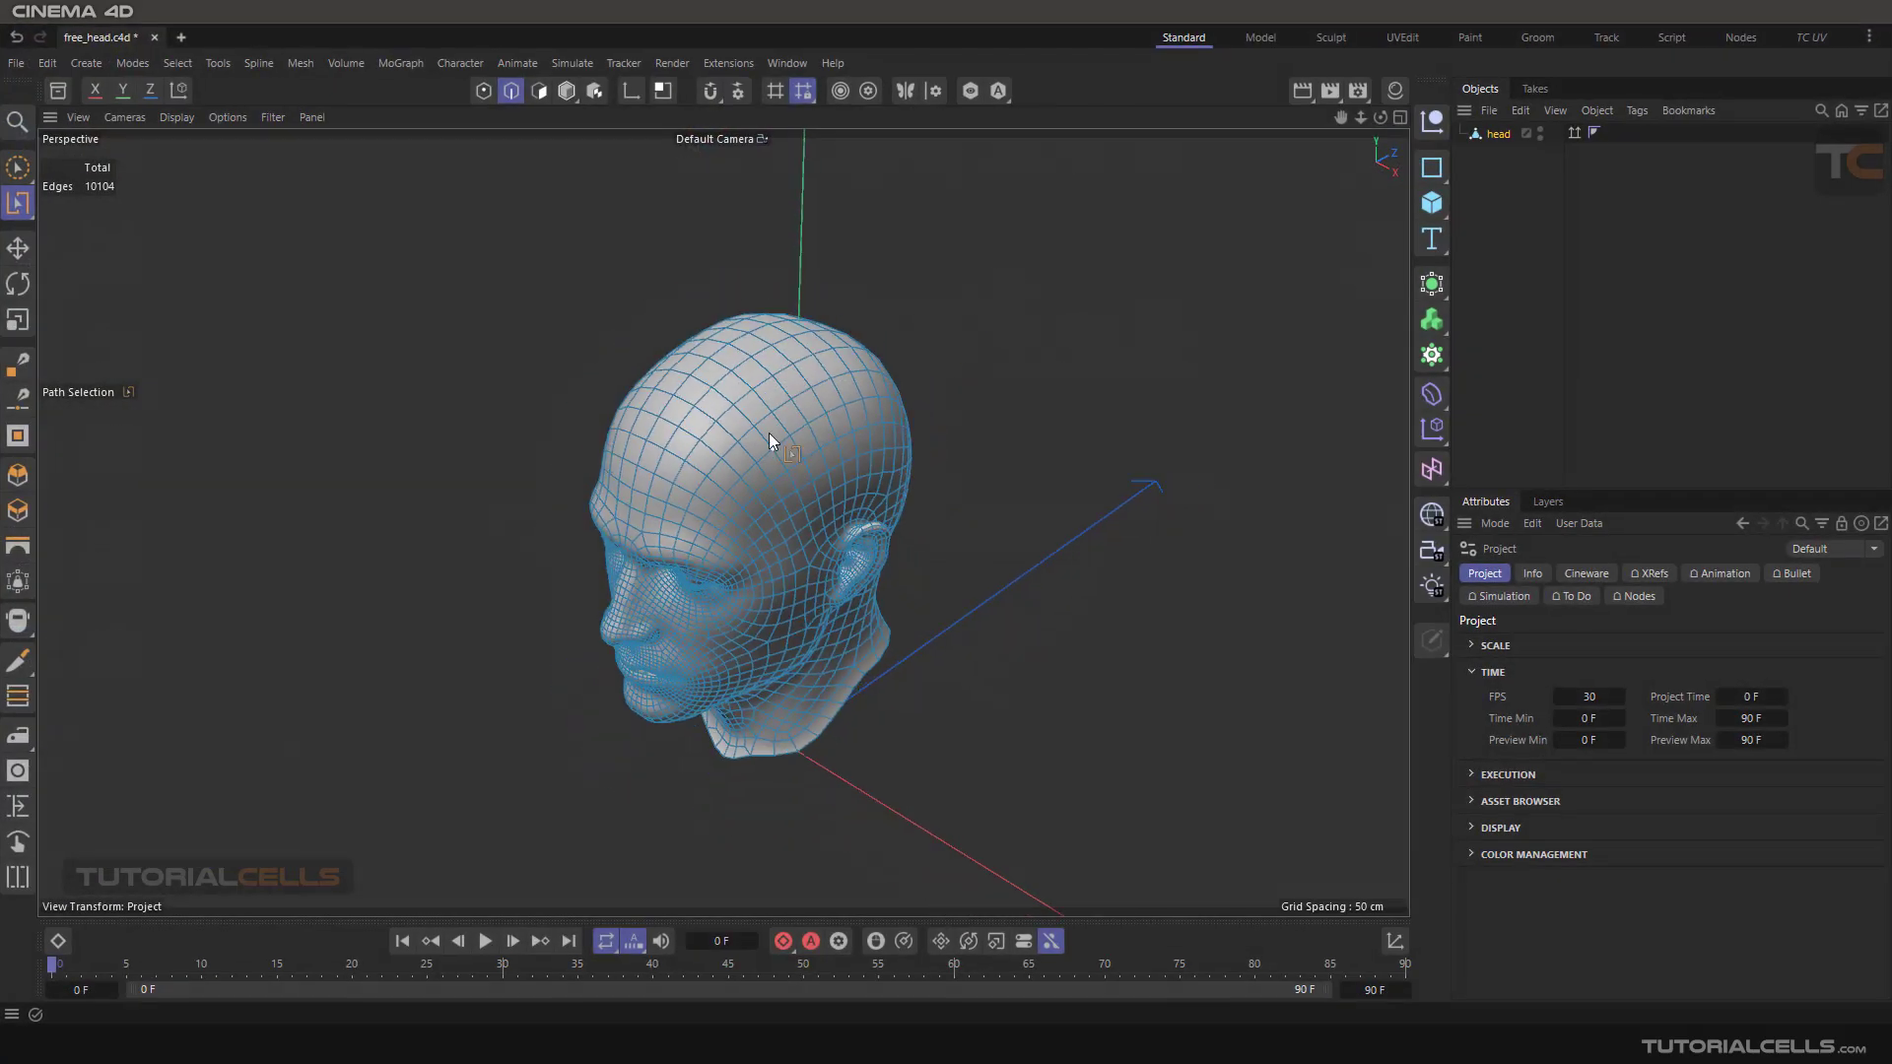
Path-select a seam of edges running from the crown down the back of the head
alt+drag(769, 433, 749, 321)
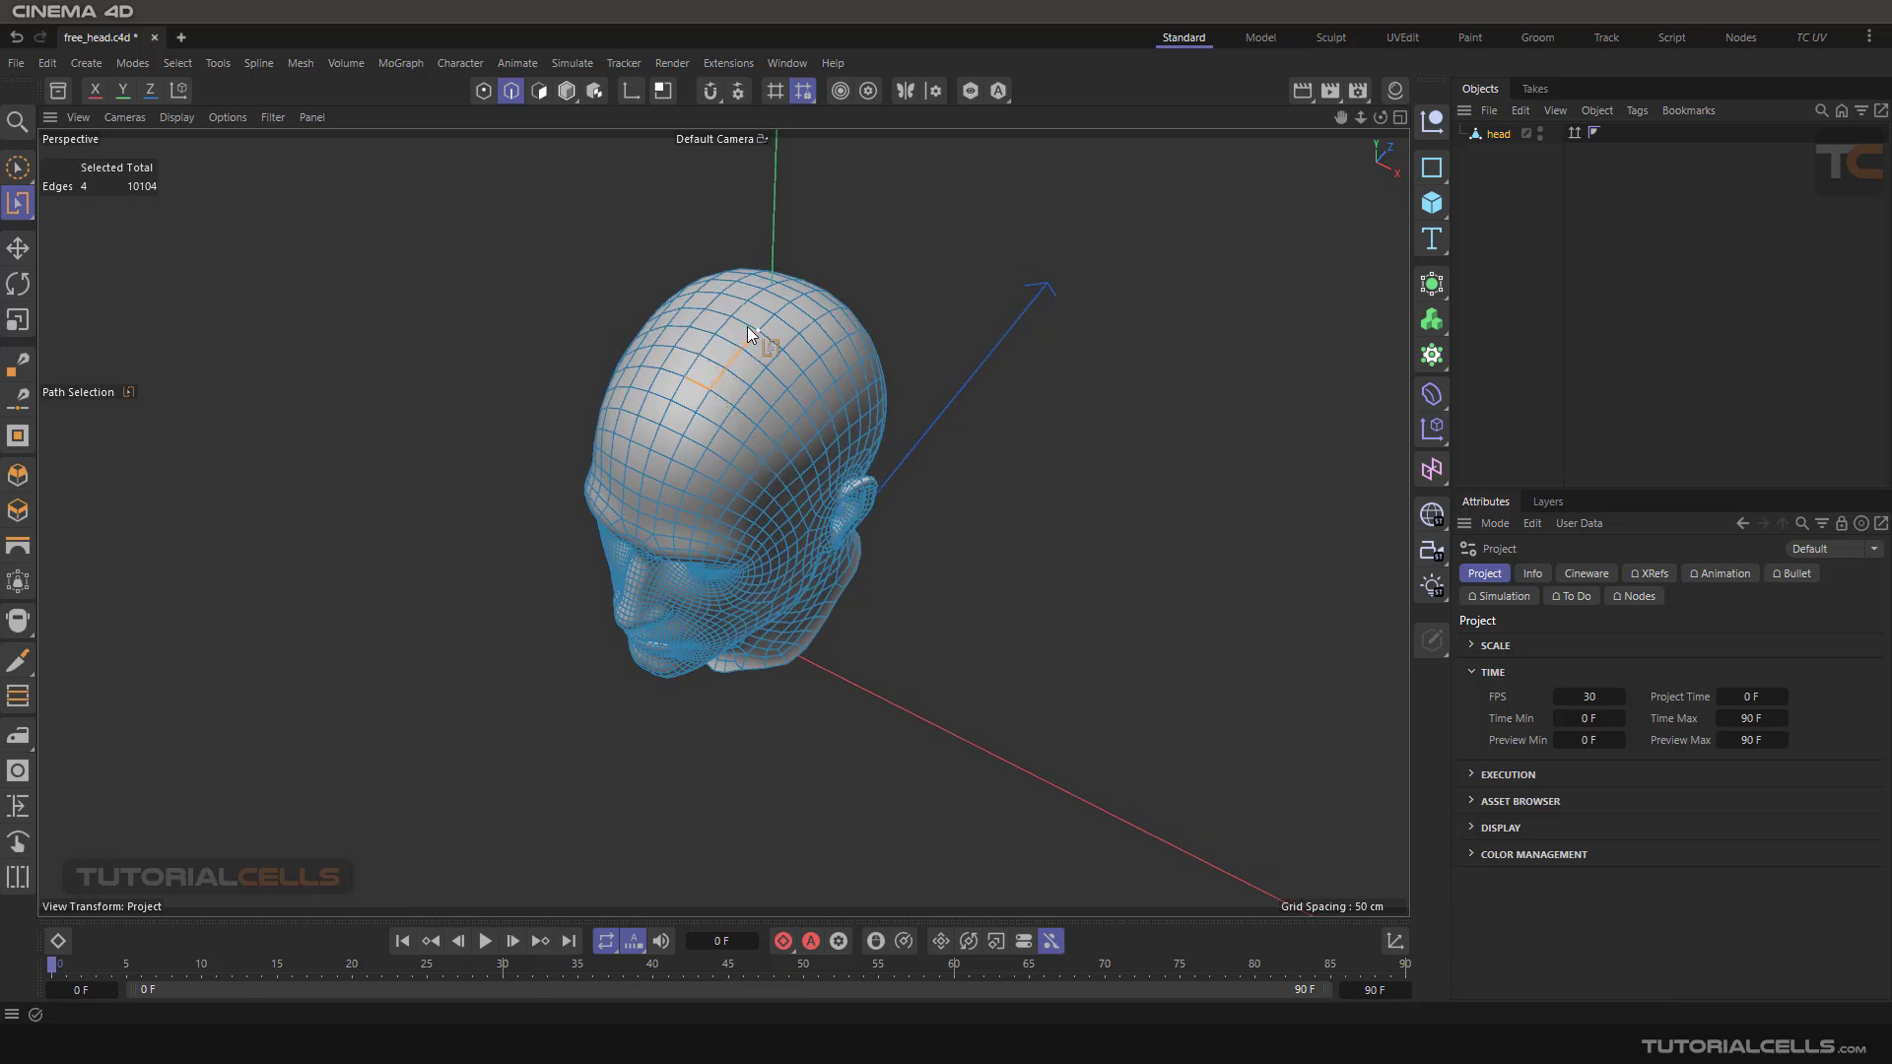
key(ctrl+z)
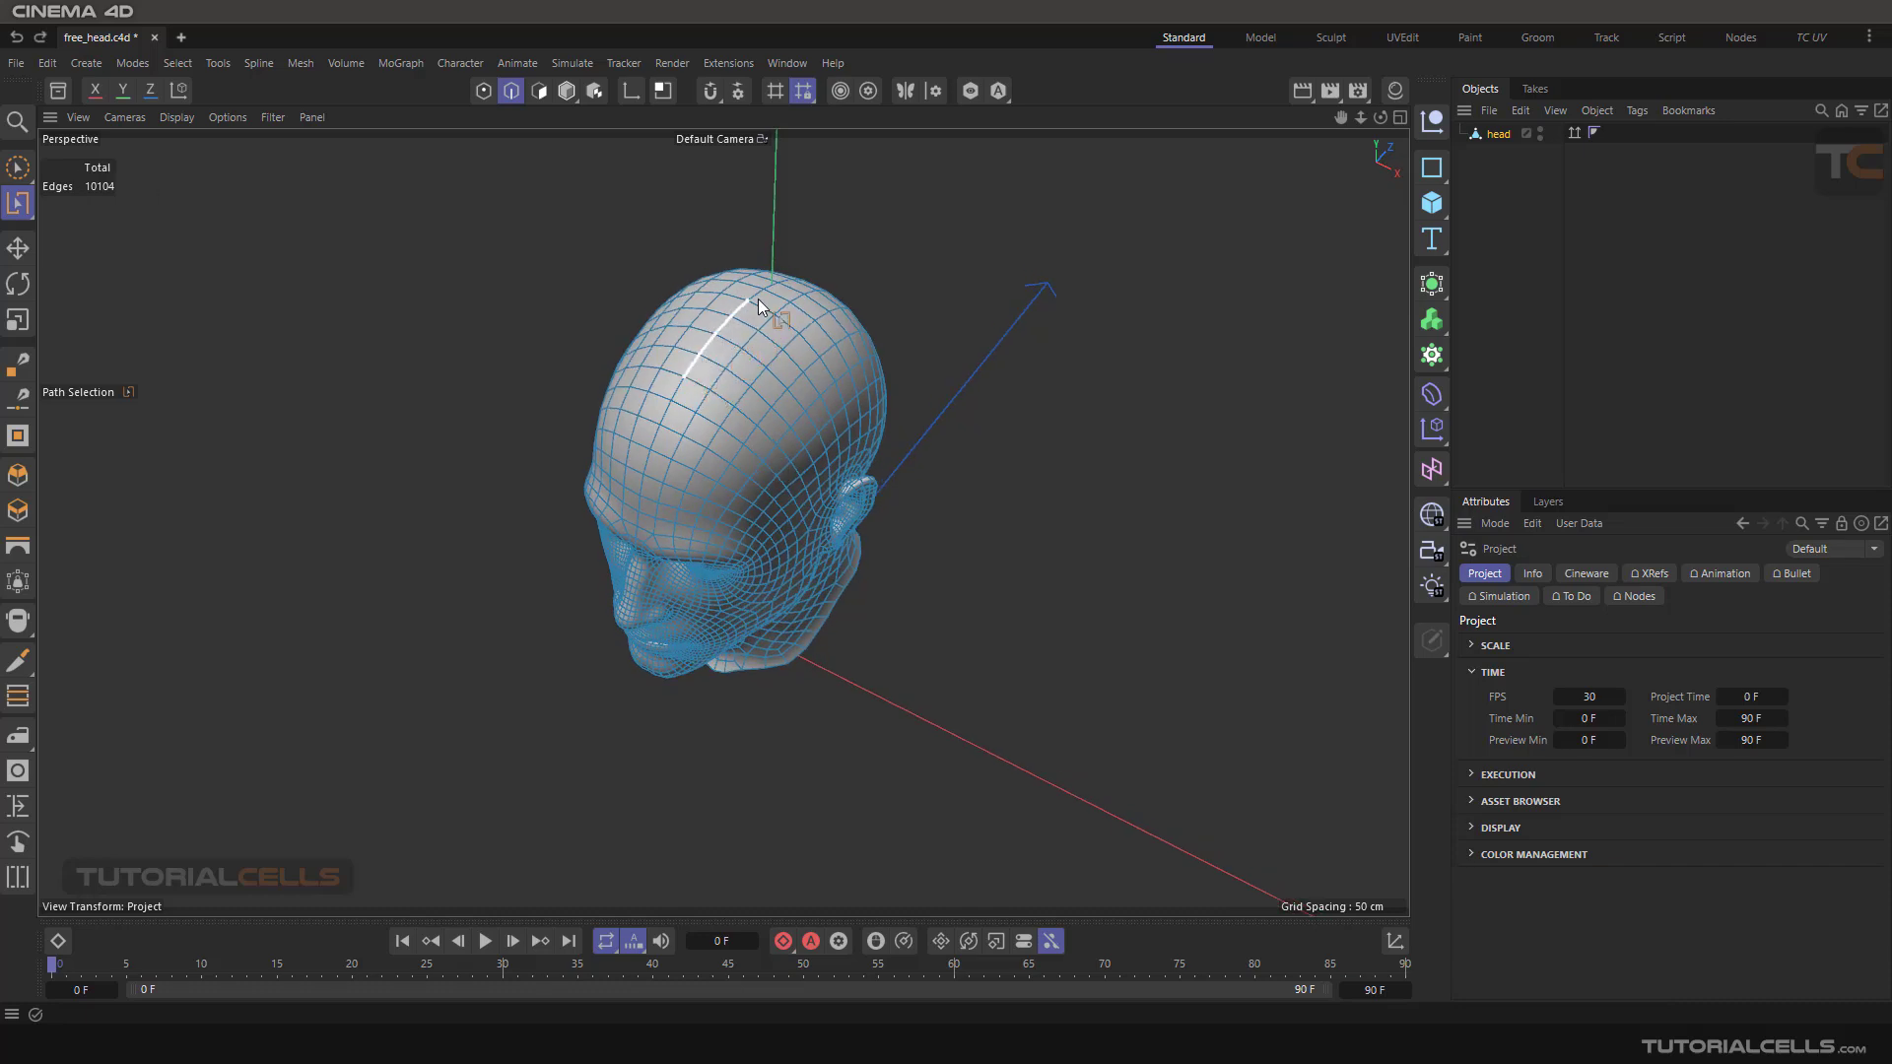
drag(759, 298, 983, 481)
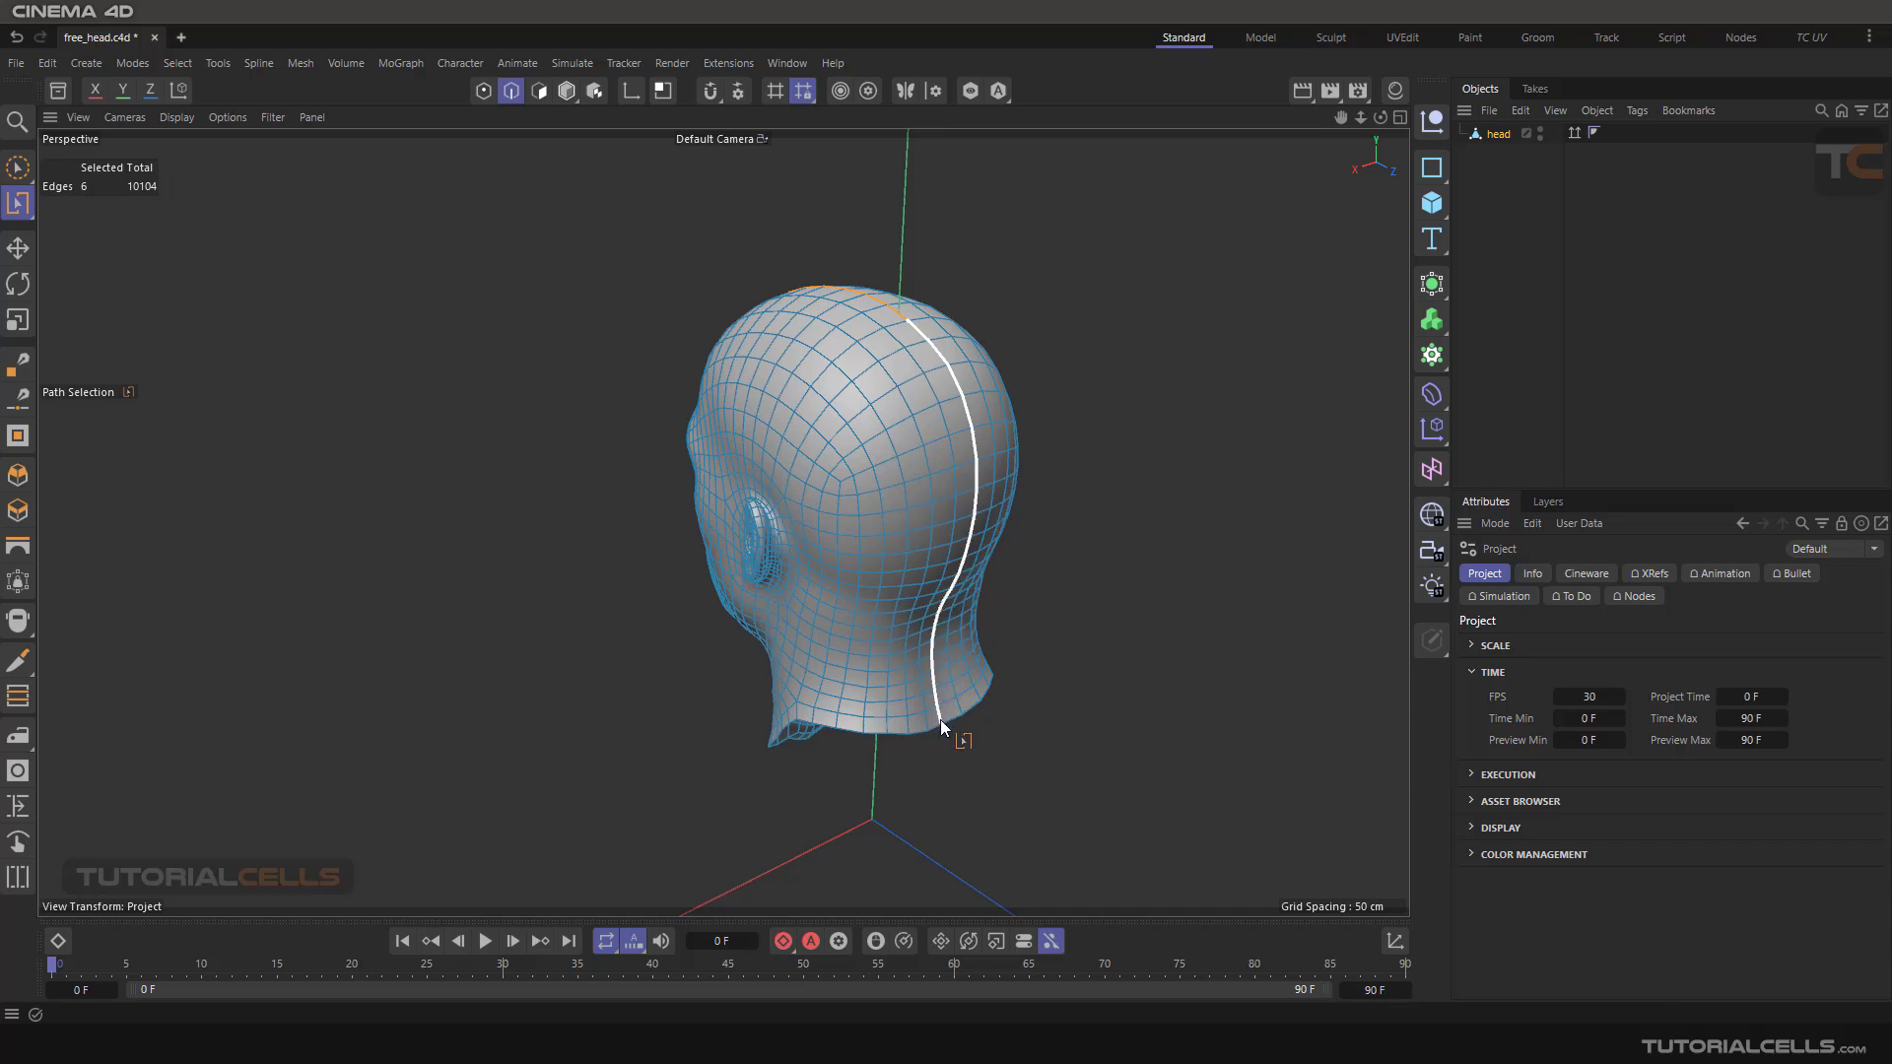
drag(944, 725, 944, 725)
alt+drag(1060, 560, 1035, 499)
key(ctrl+z)
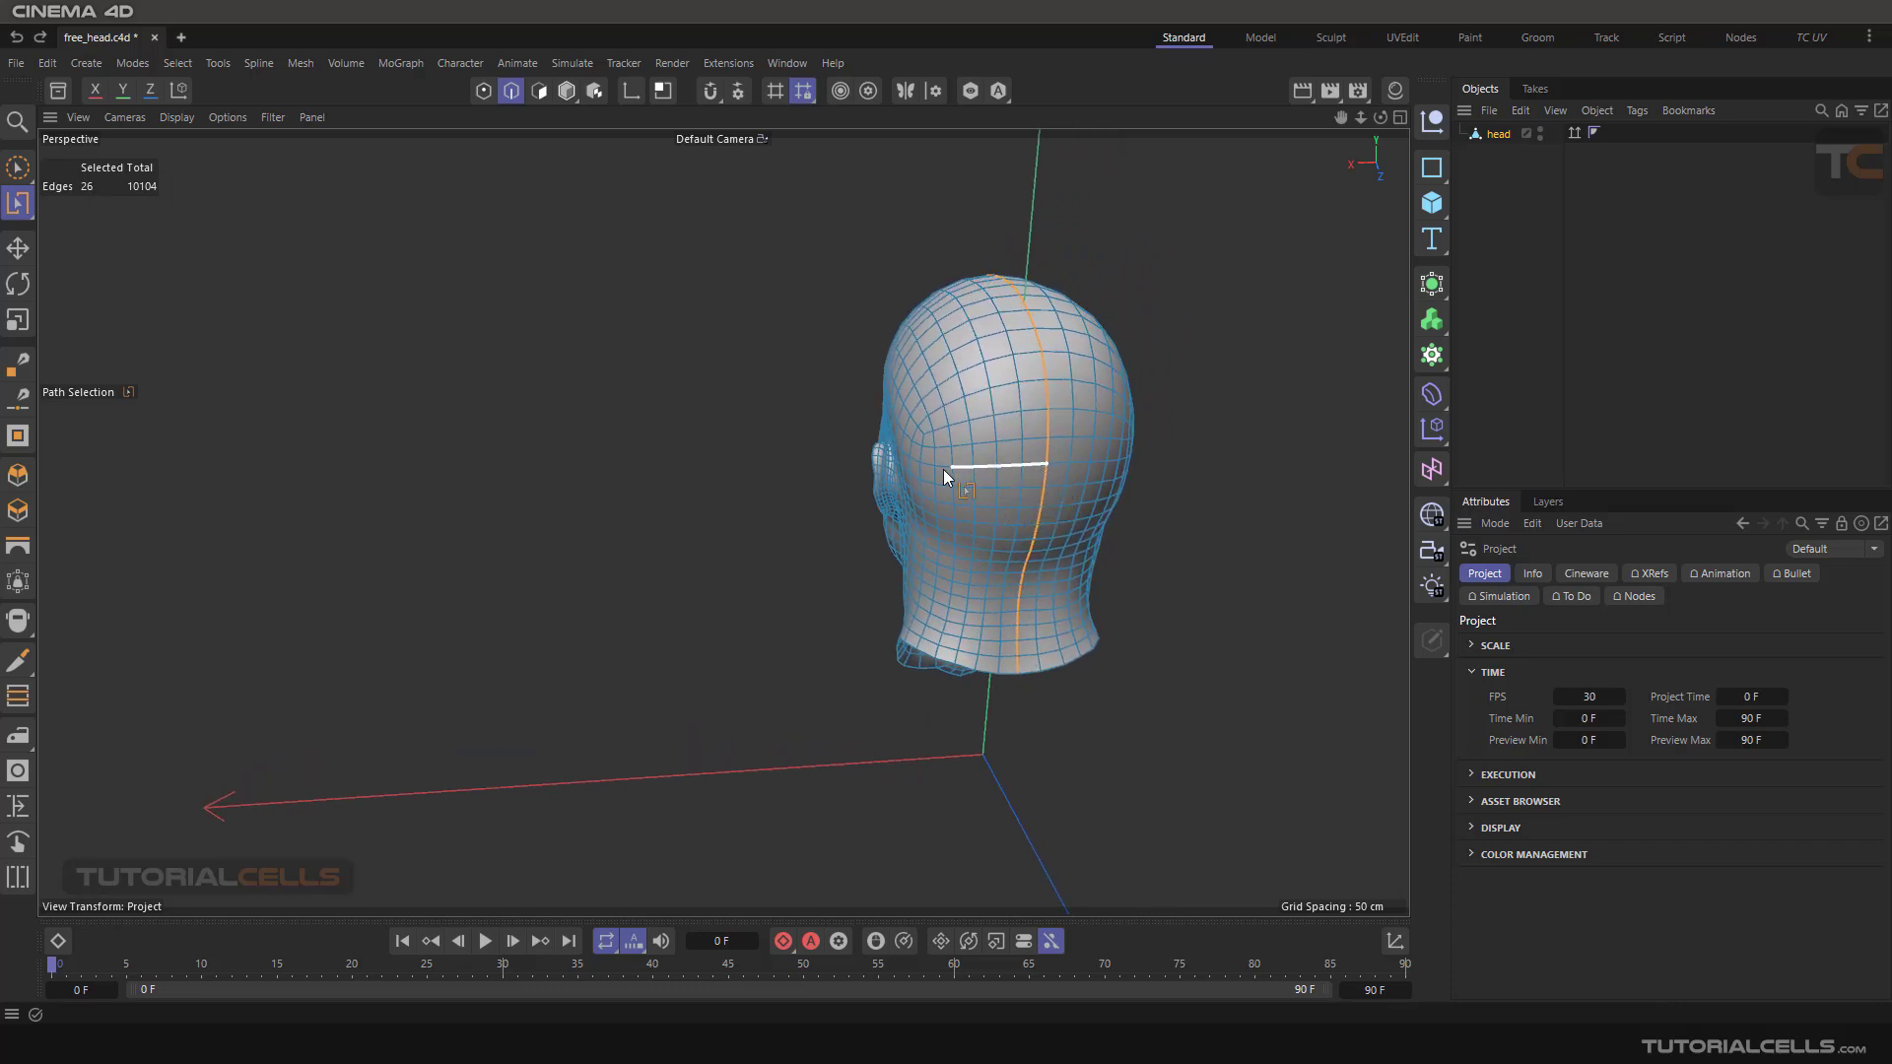
mouse_move(956, 552)
alt+mouse_down()
mouse_move(912, 549)
mouse_move(1107, 558)
mouse_move(1266, 536)
mouse_move(964, 531)
alt+mouse_up()
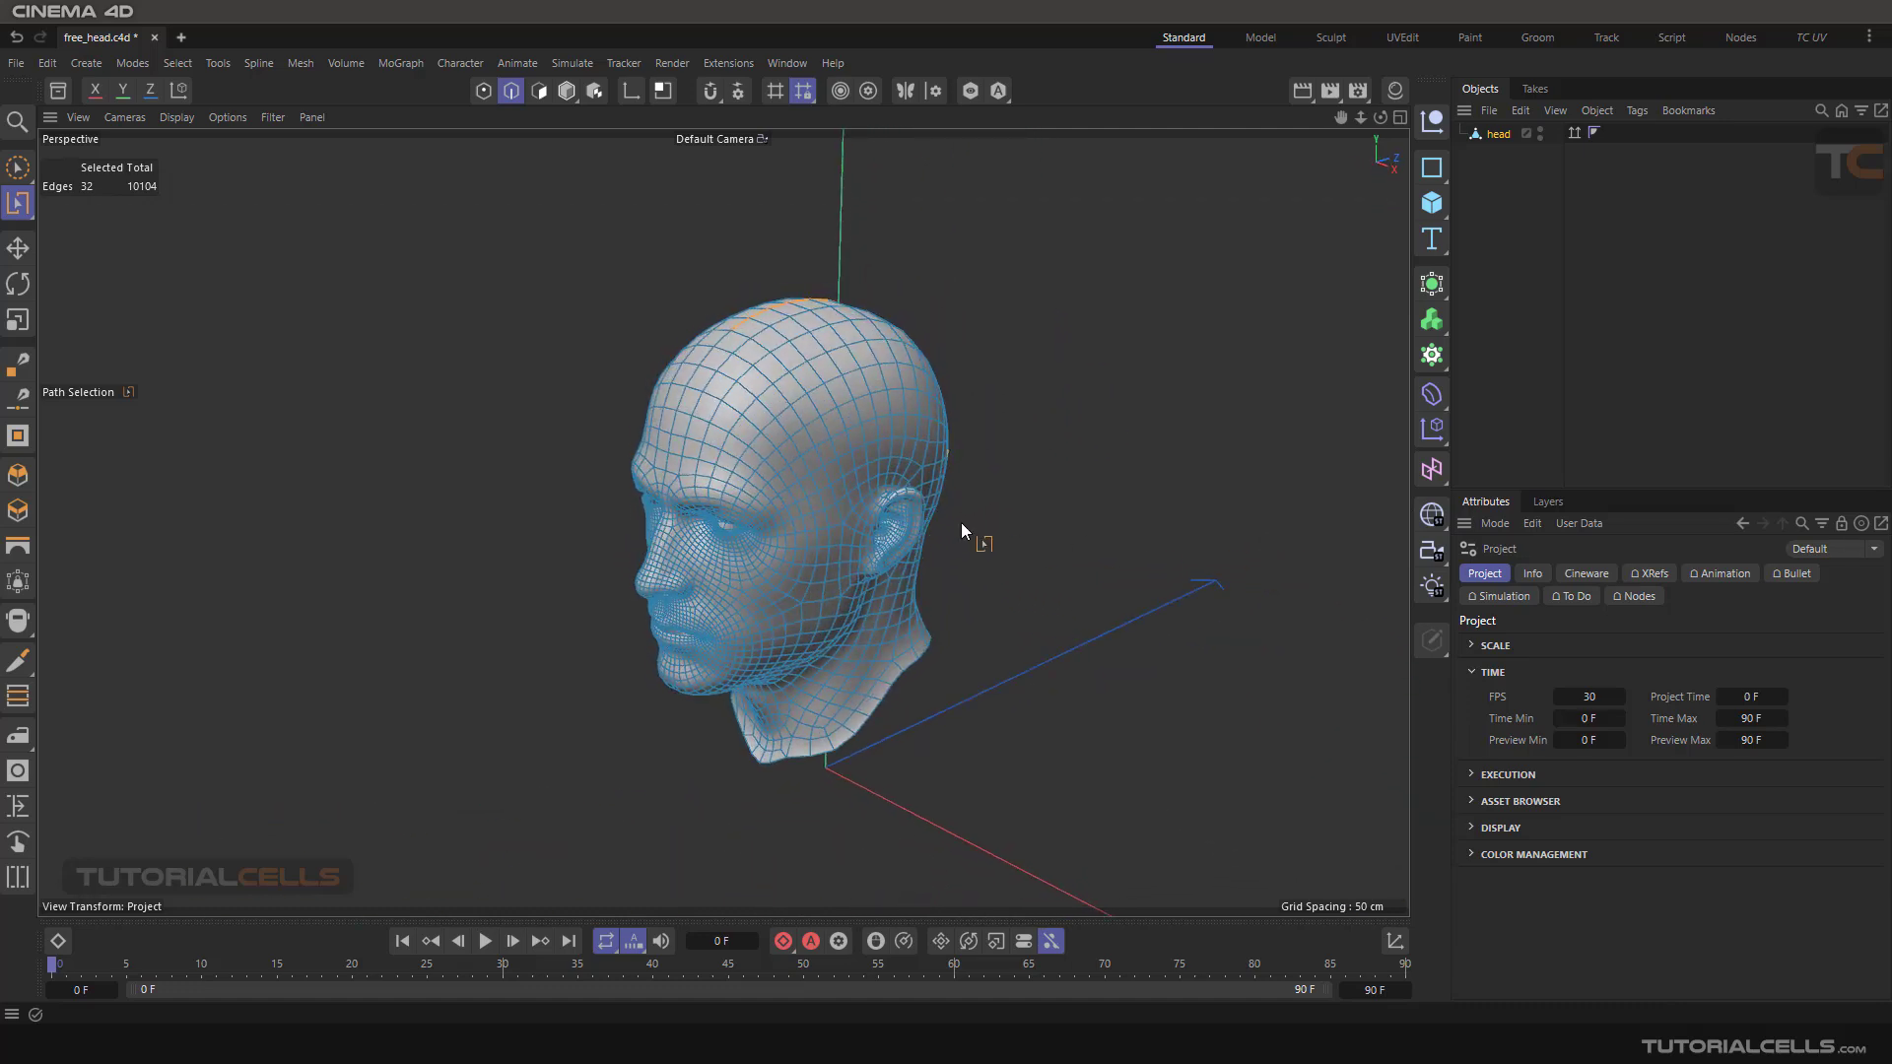
Switch to Loop Selection and add the edge loop behind the ear to the seam selection
scroll(883, 537, up, 8)
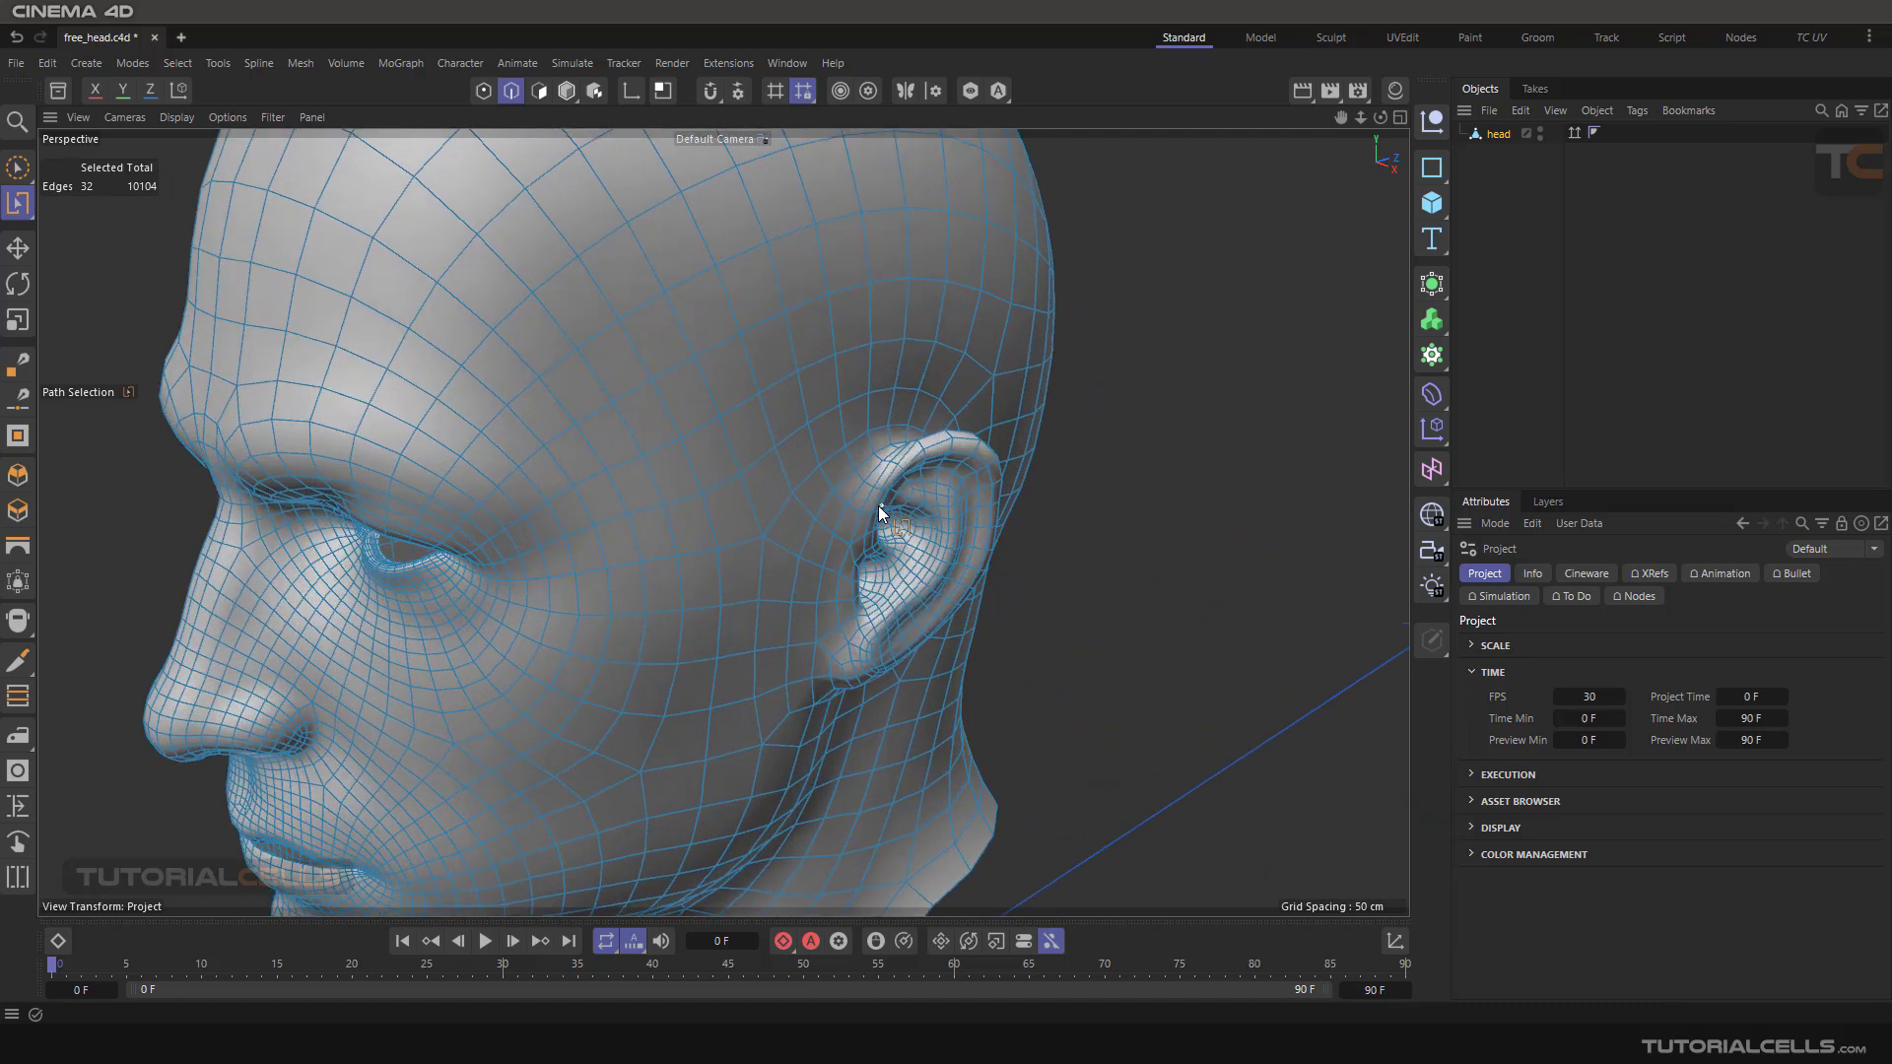
click(178, 64)
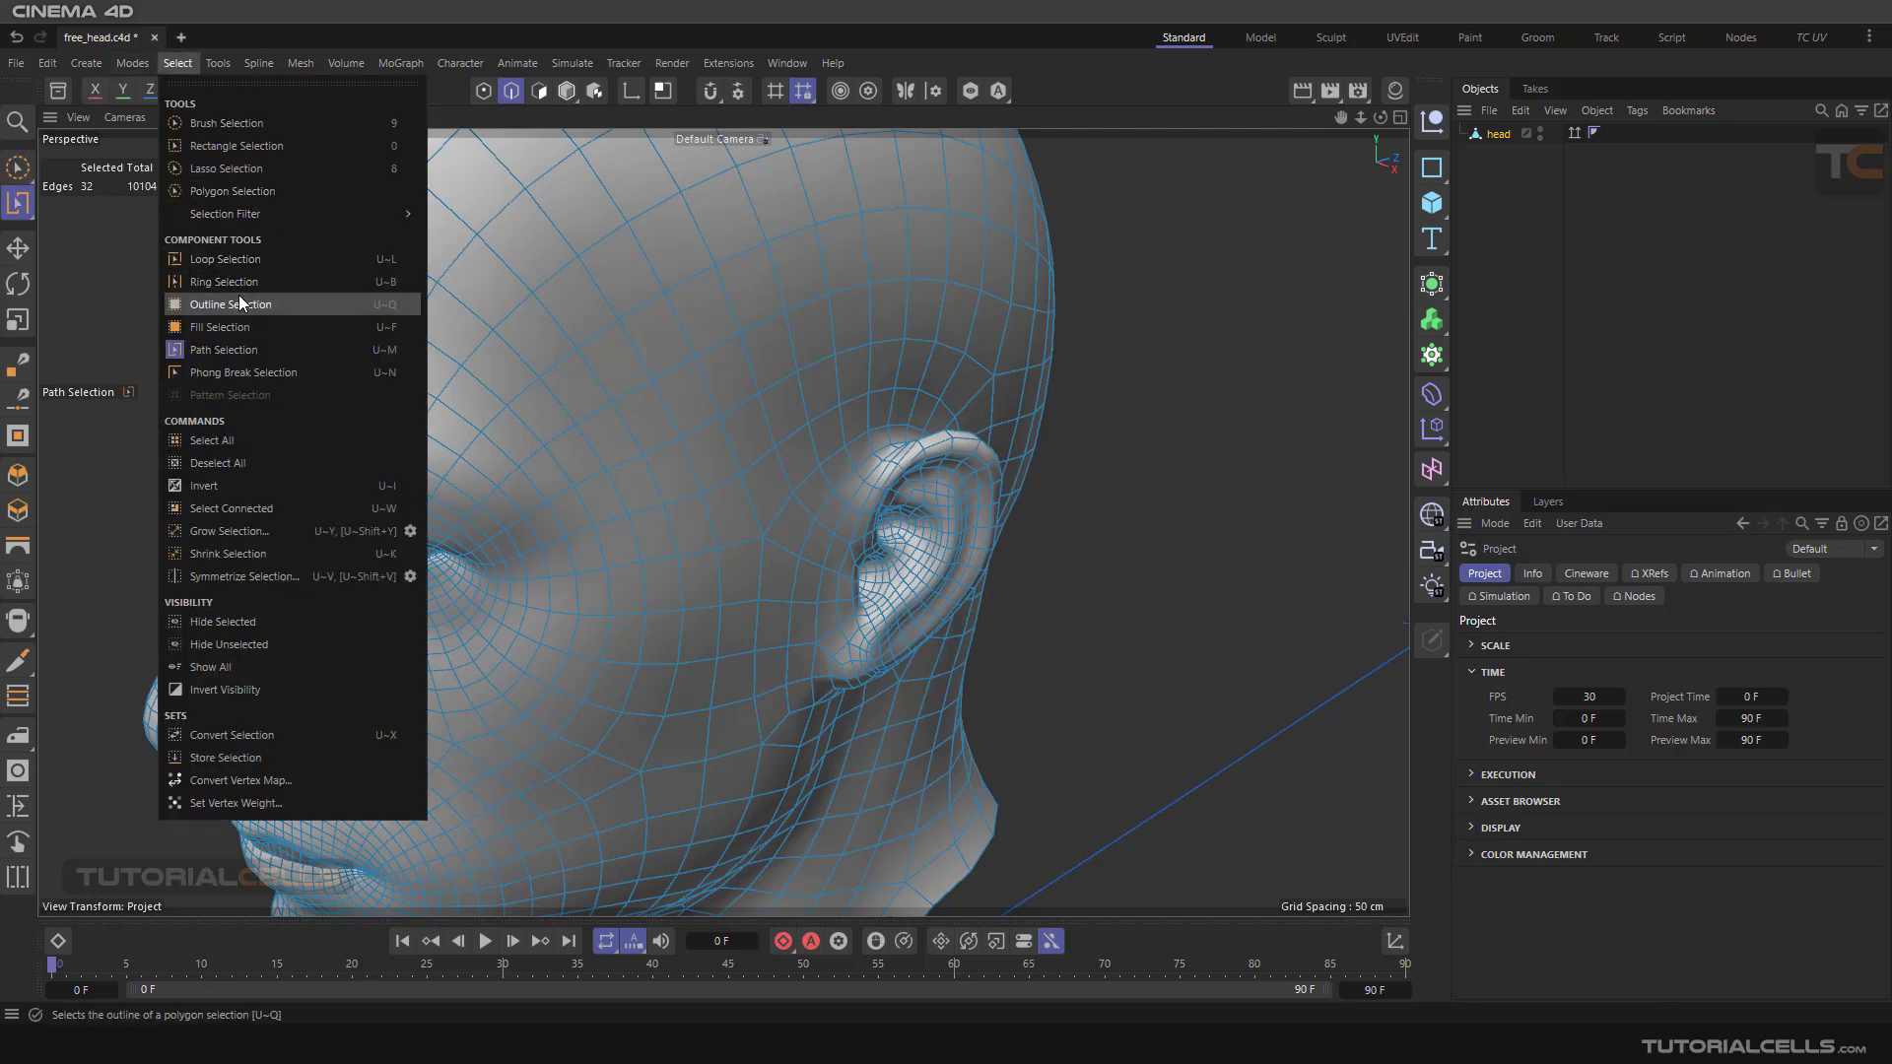
click(253, 260)
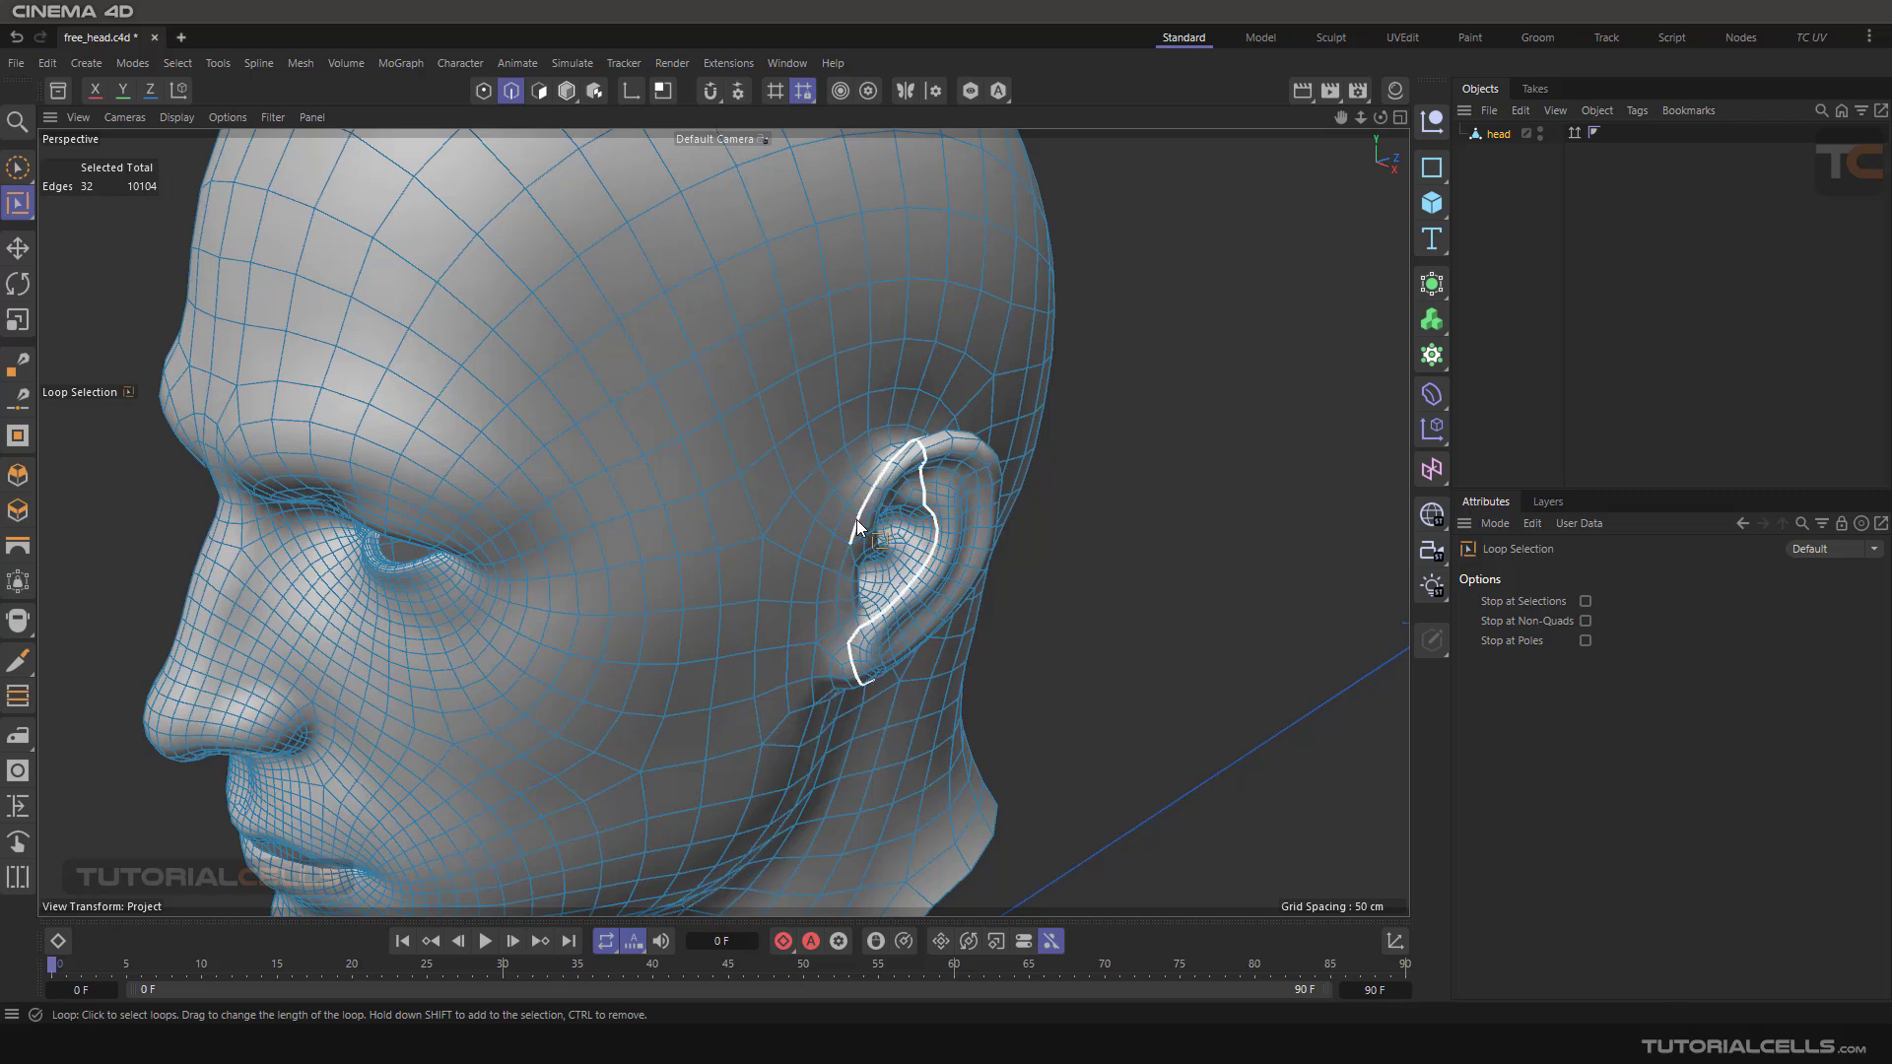
scroll(845, 519, up, 3)
scroll(848, 523, up, 2)
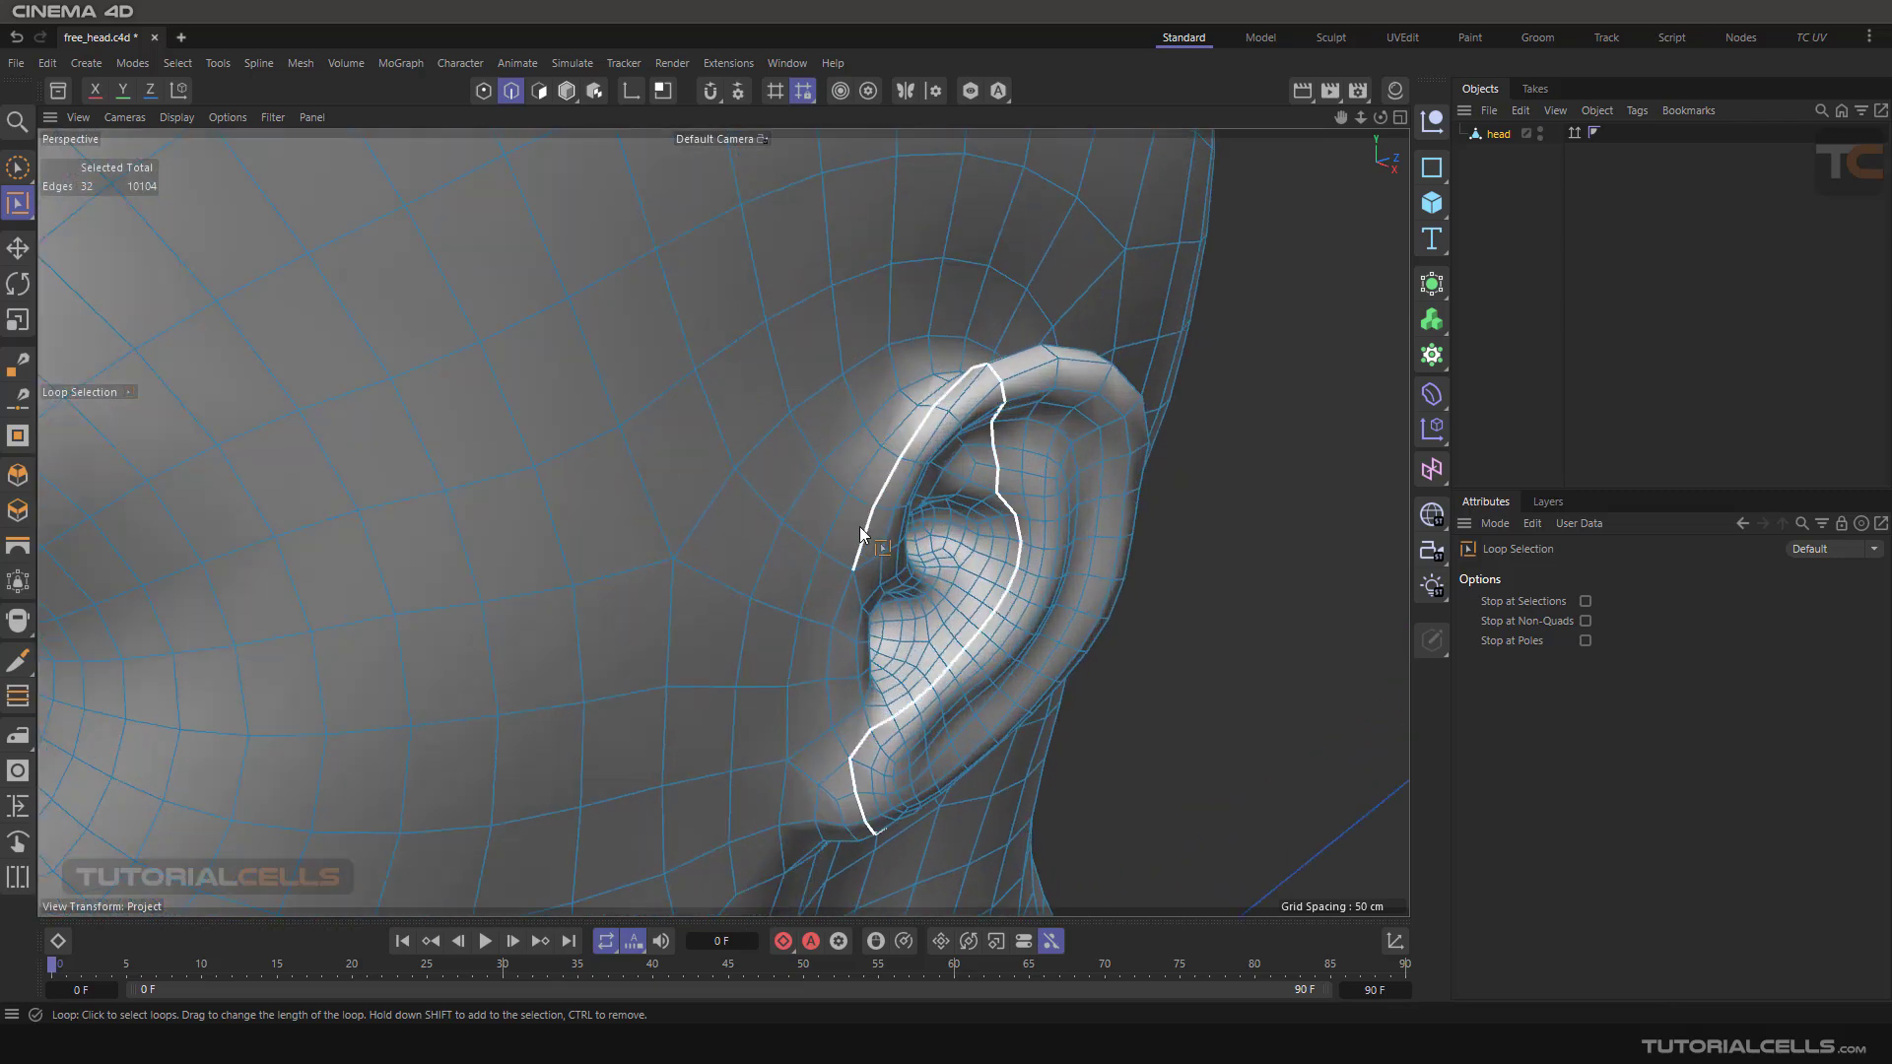
click(860, 534)
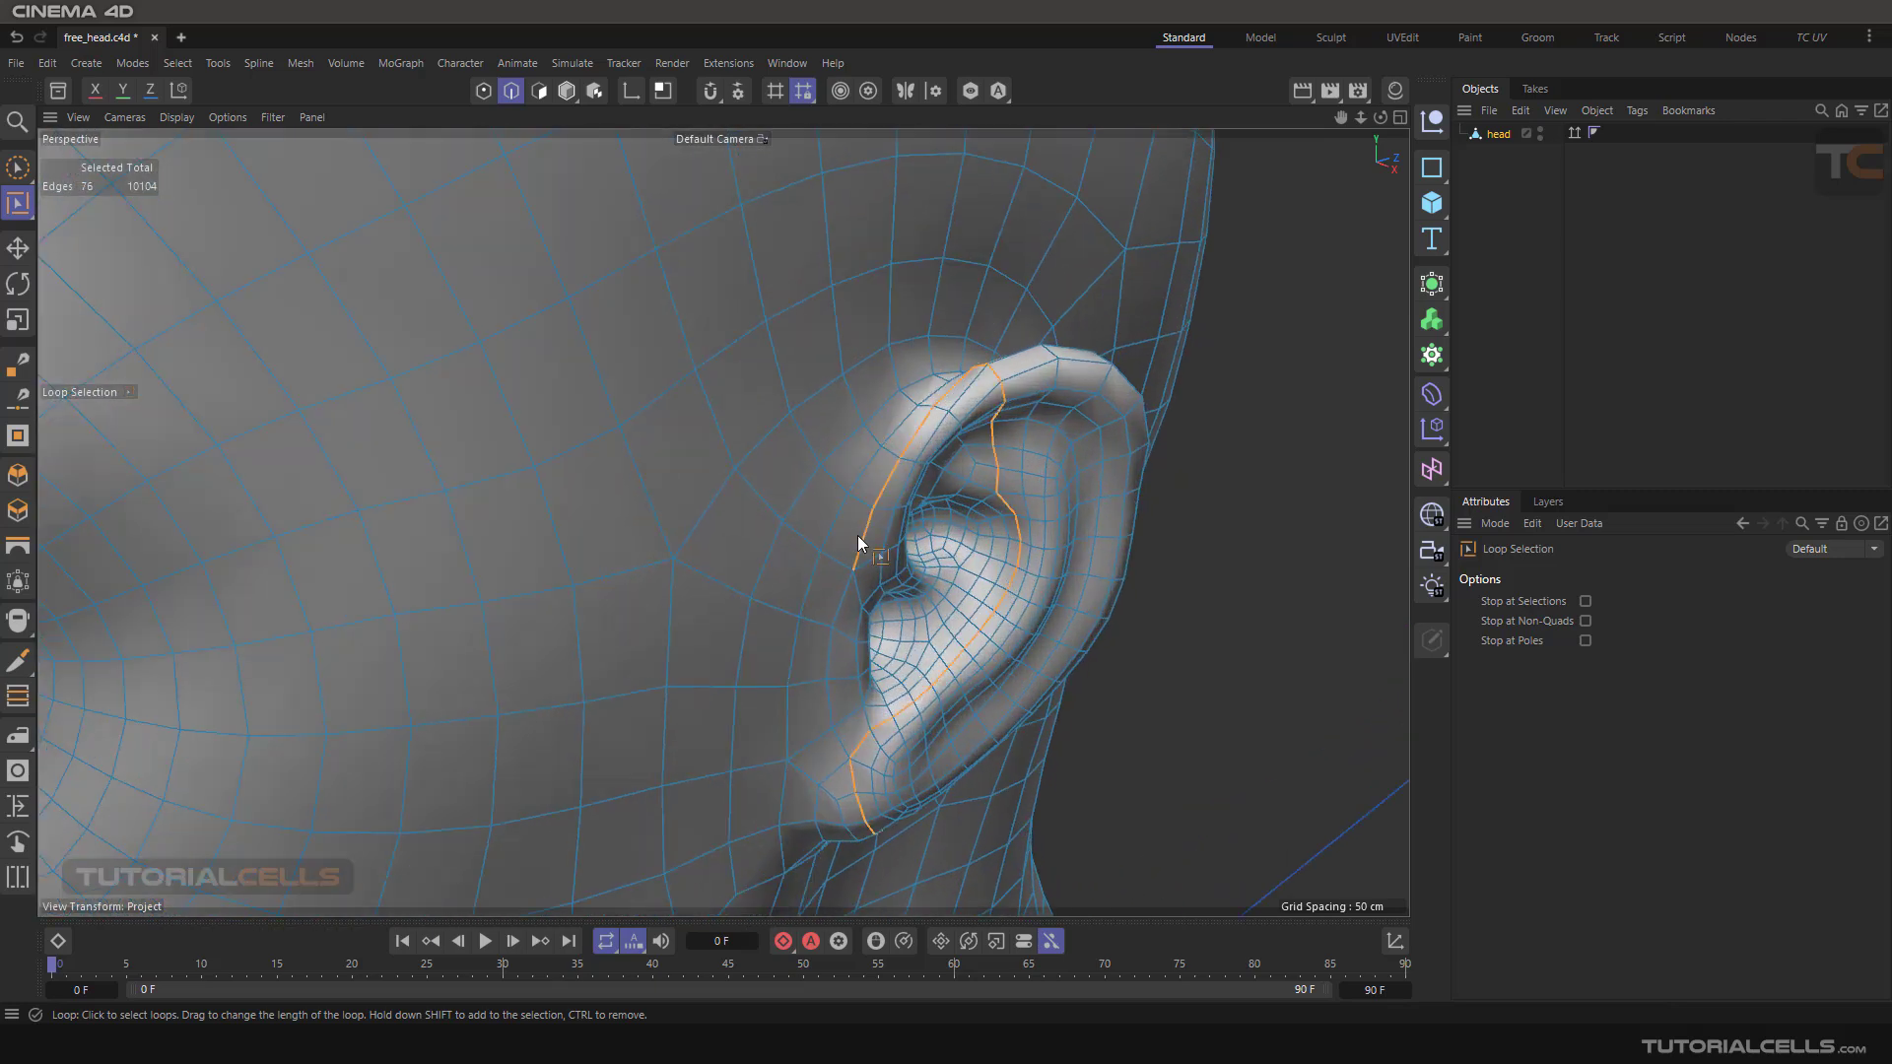
shift+click(841, 608)
Refine the loop selection around the back of the ear
scroll(916, 613, down, 3)
alt+drag(1004, 613, 950, 557)
key(ctrl+z)
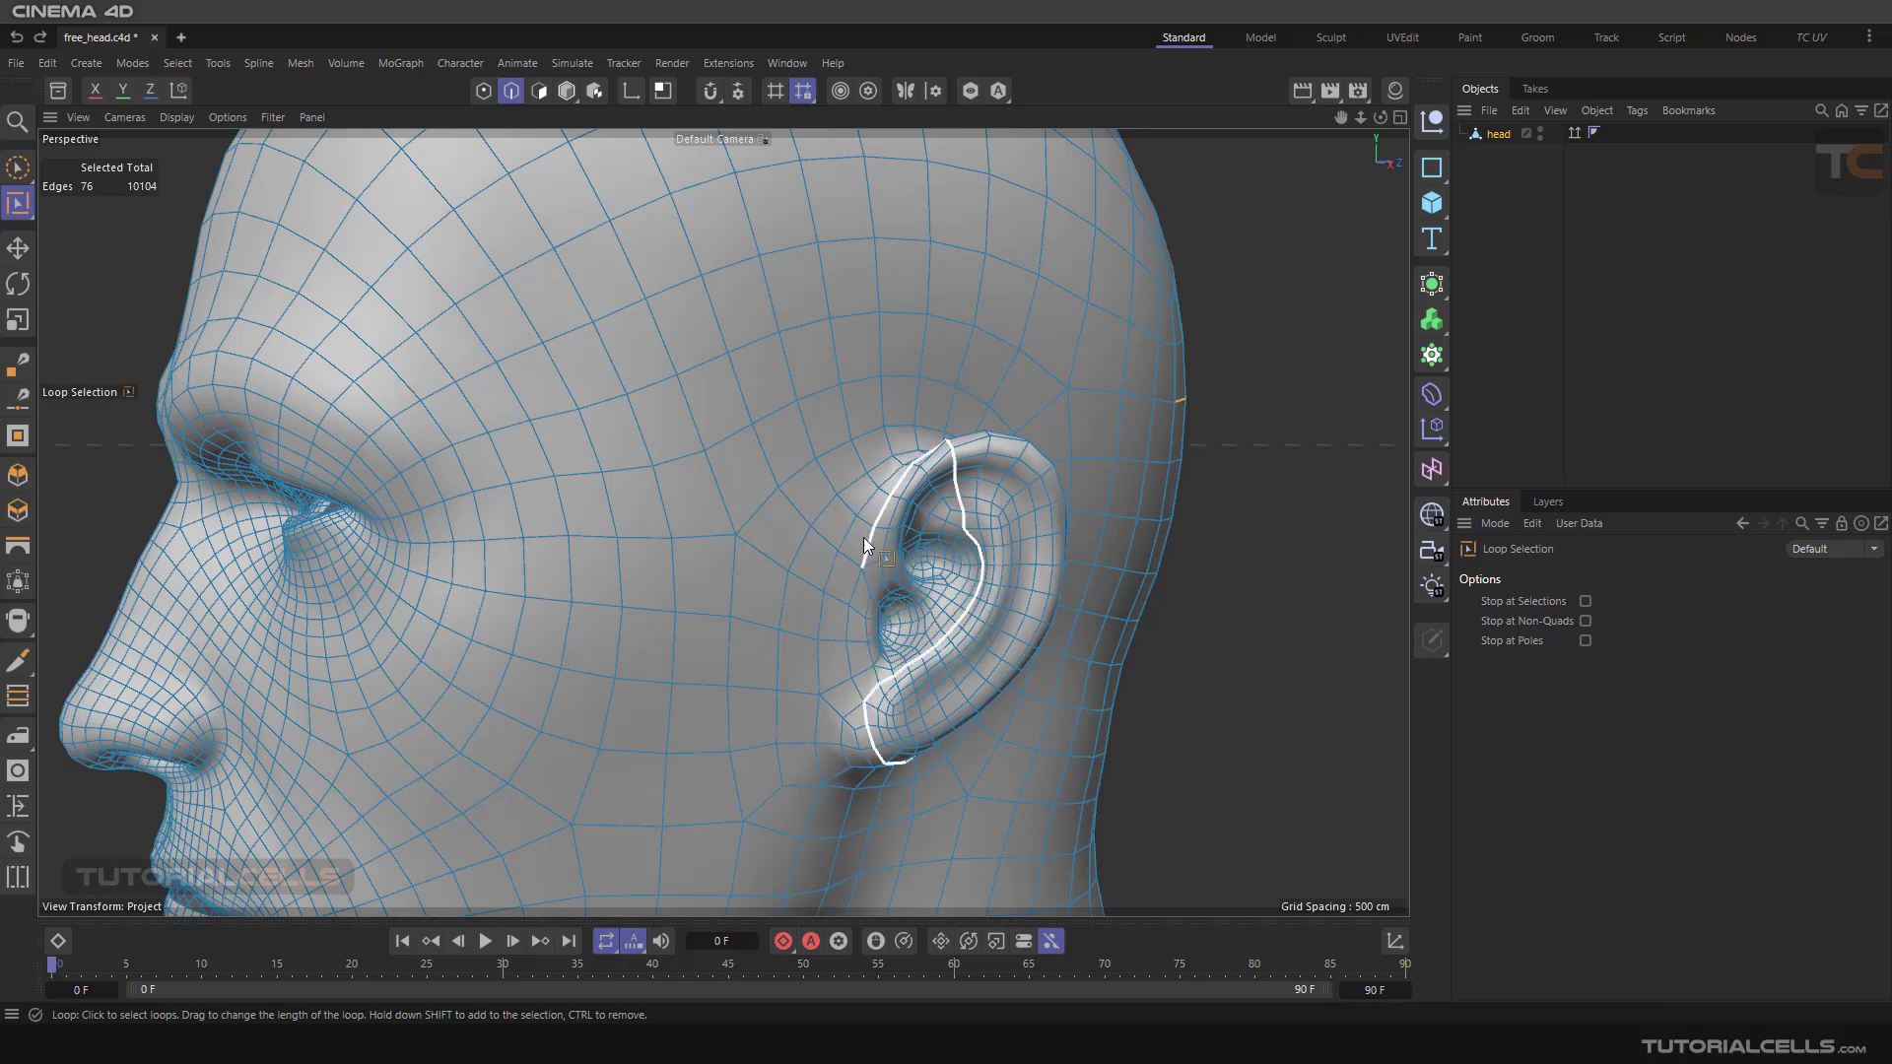
alt+drag(1013, 542, 687, 548)
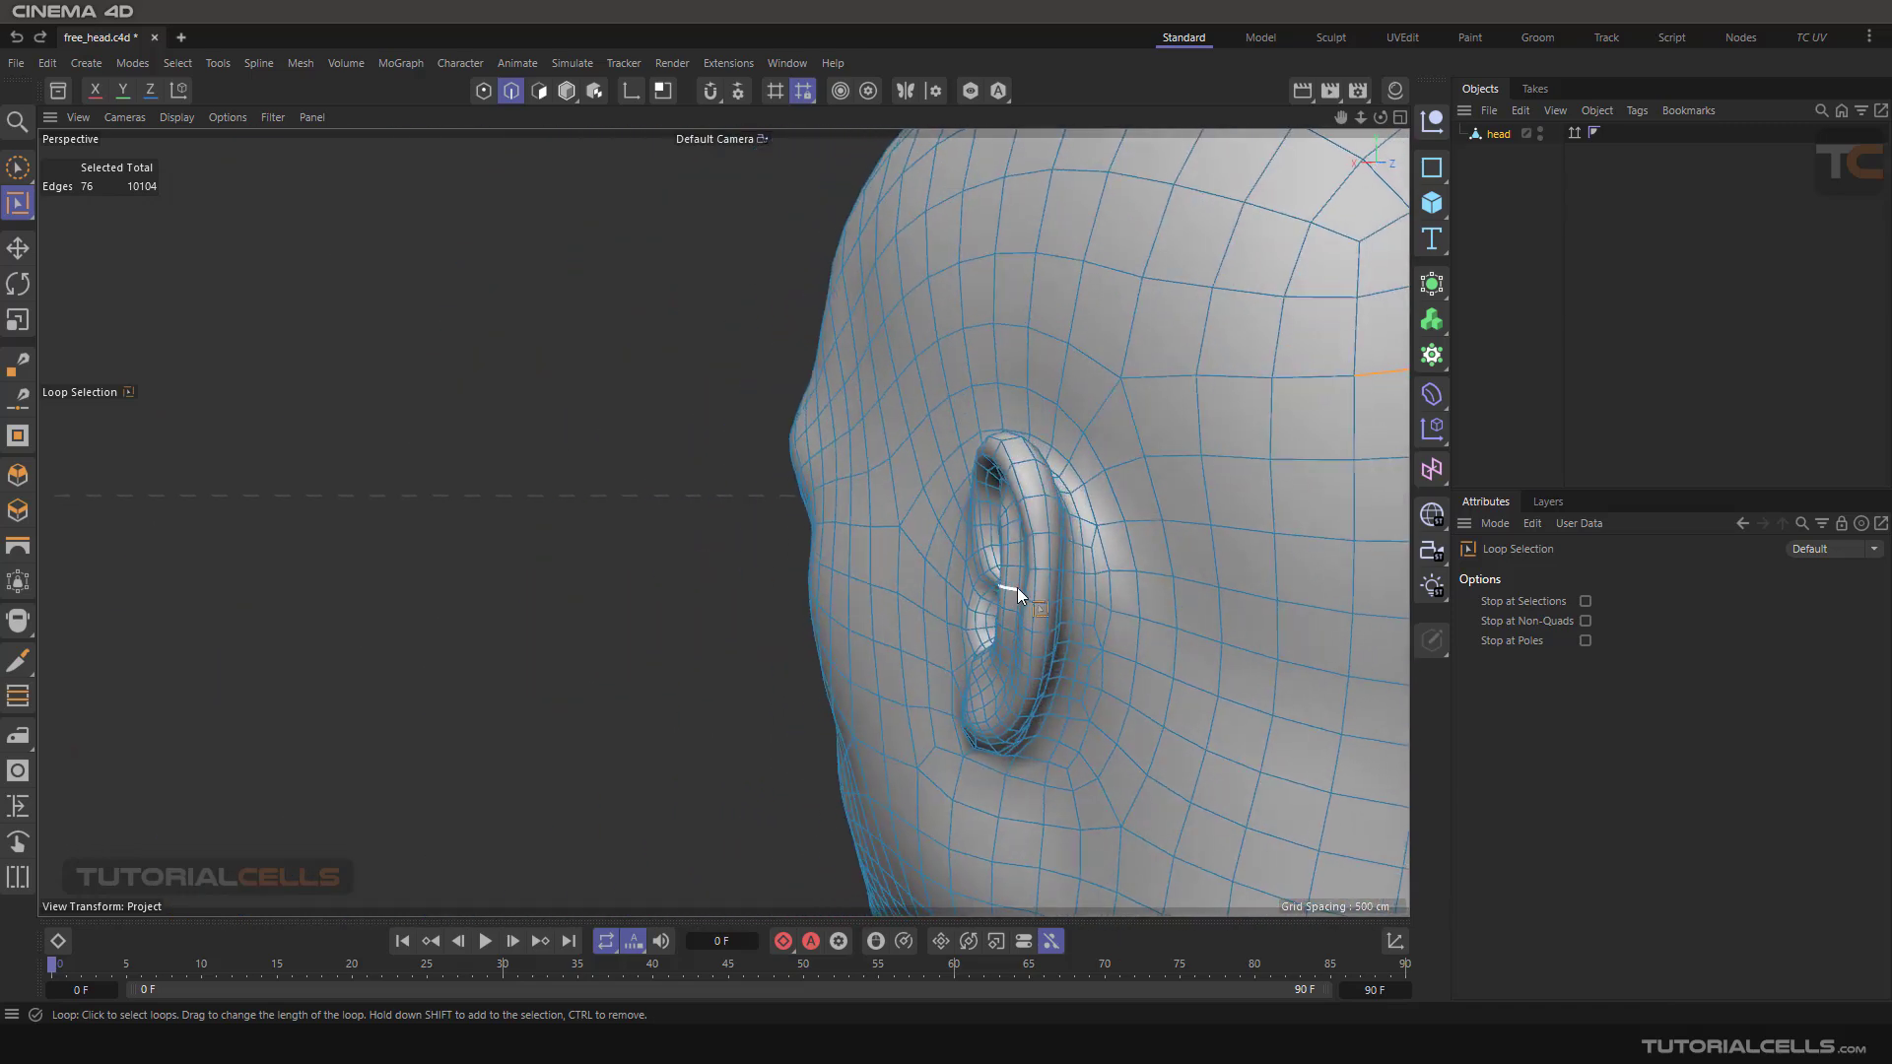
shift+click(1082, 539)
alt+right_drag(1082, 541, 902, 580)
alt+drag(902, 580, 861, 440)
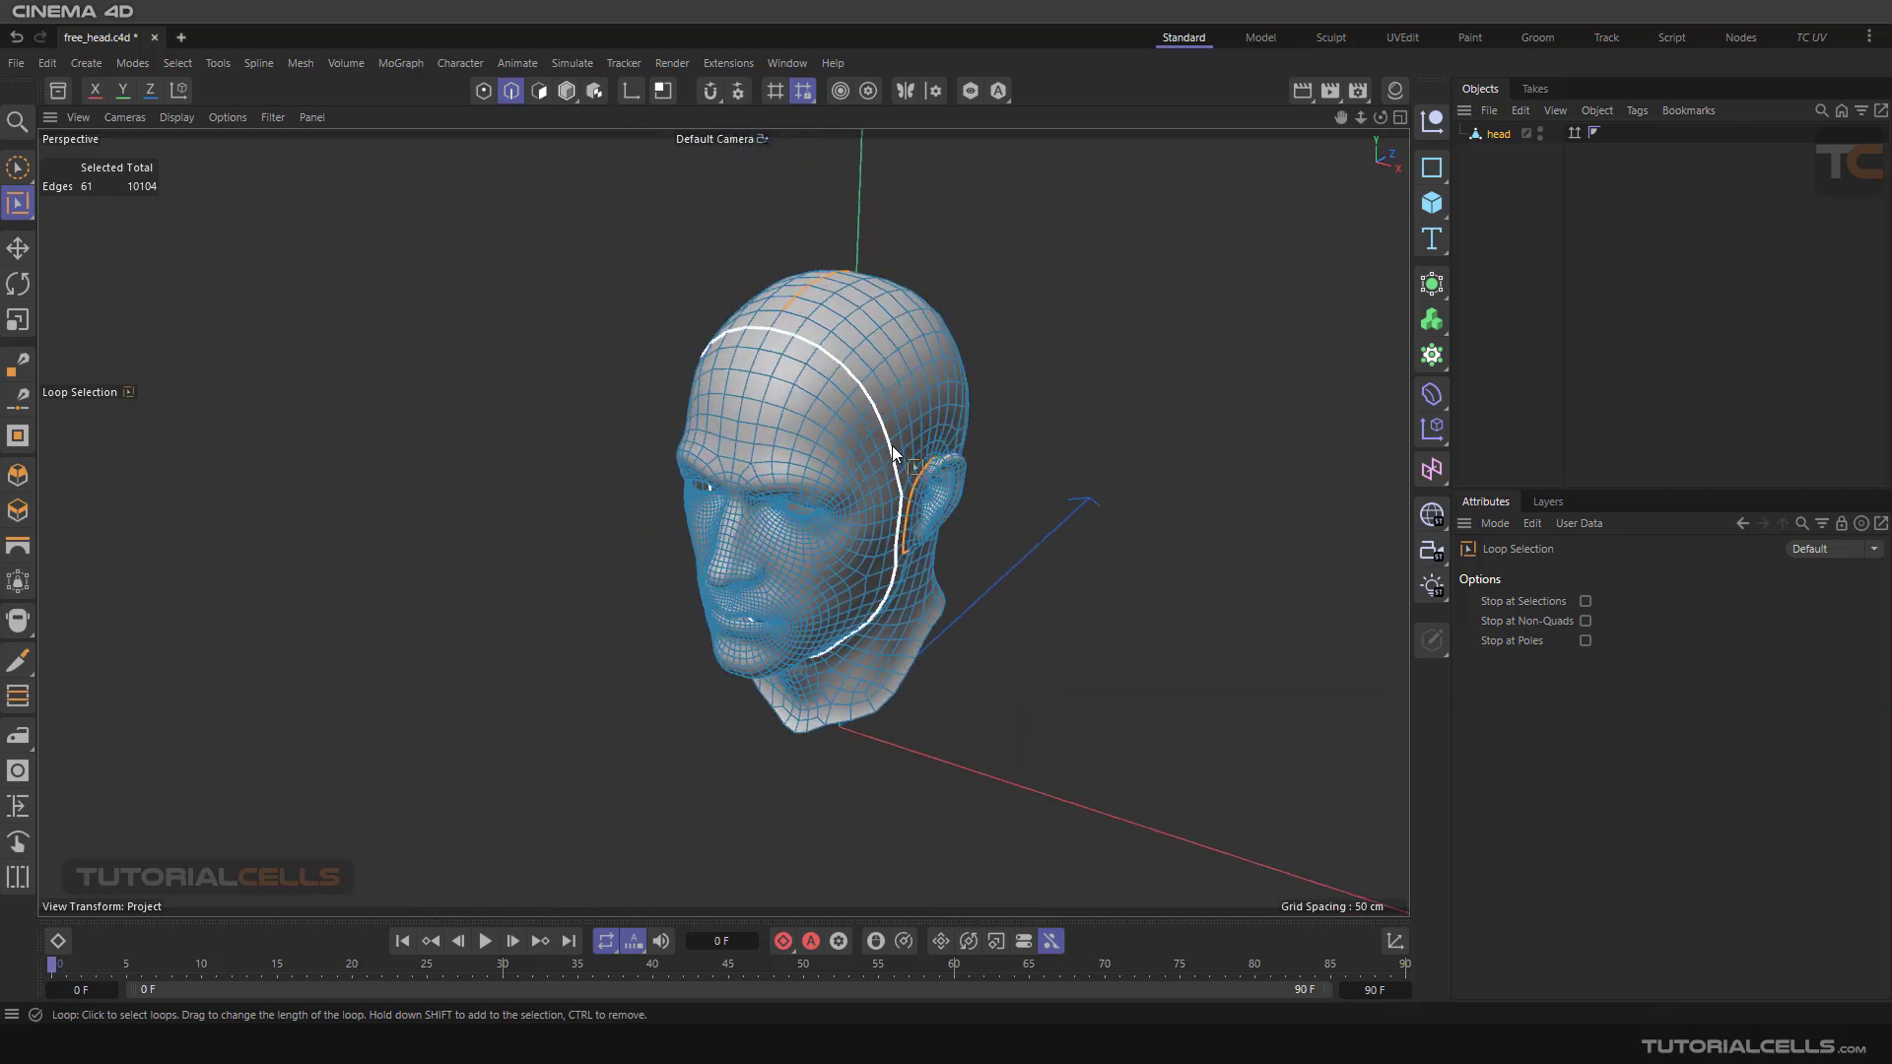
alt+middle_drag(892, 453, 973, 438)
alt+drag(764, 469, 813, 463)
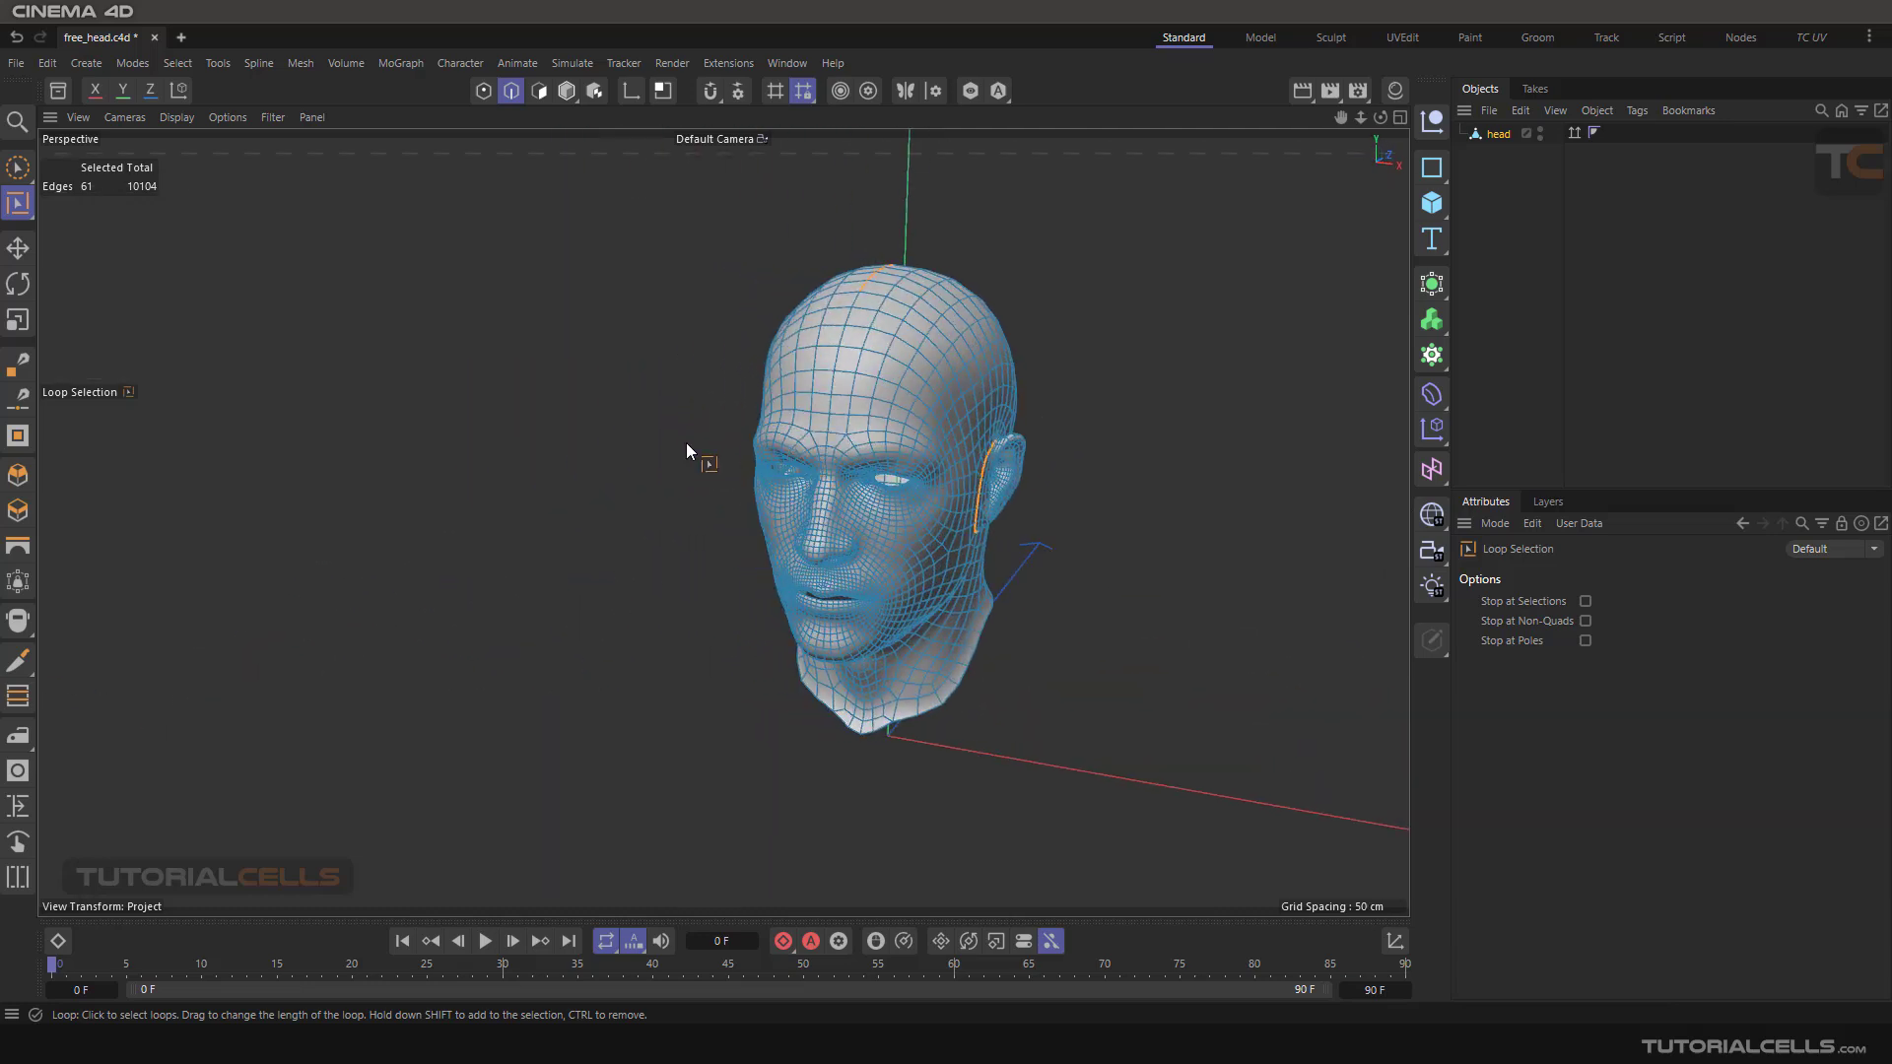
Symmetrize the edge selection to mirror the seams onto the other side of the head
click(177, 62)
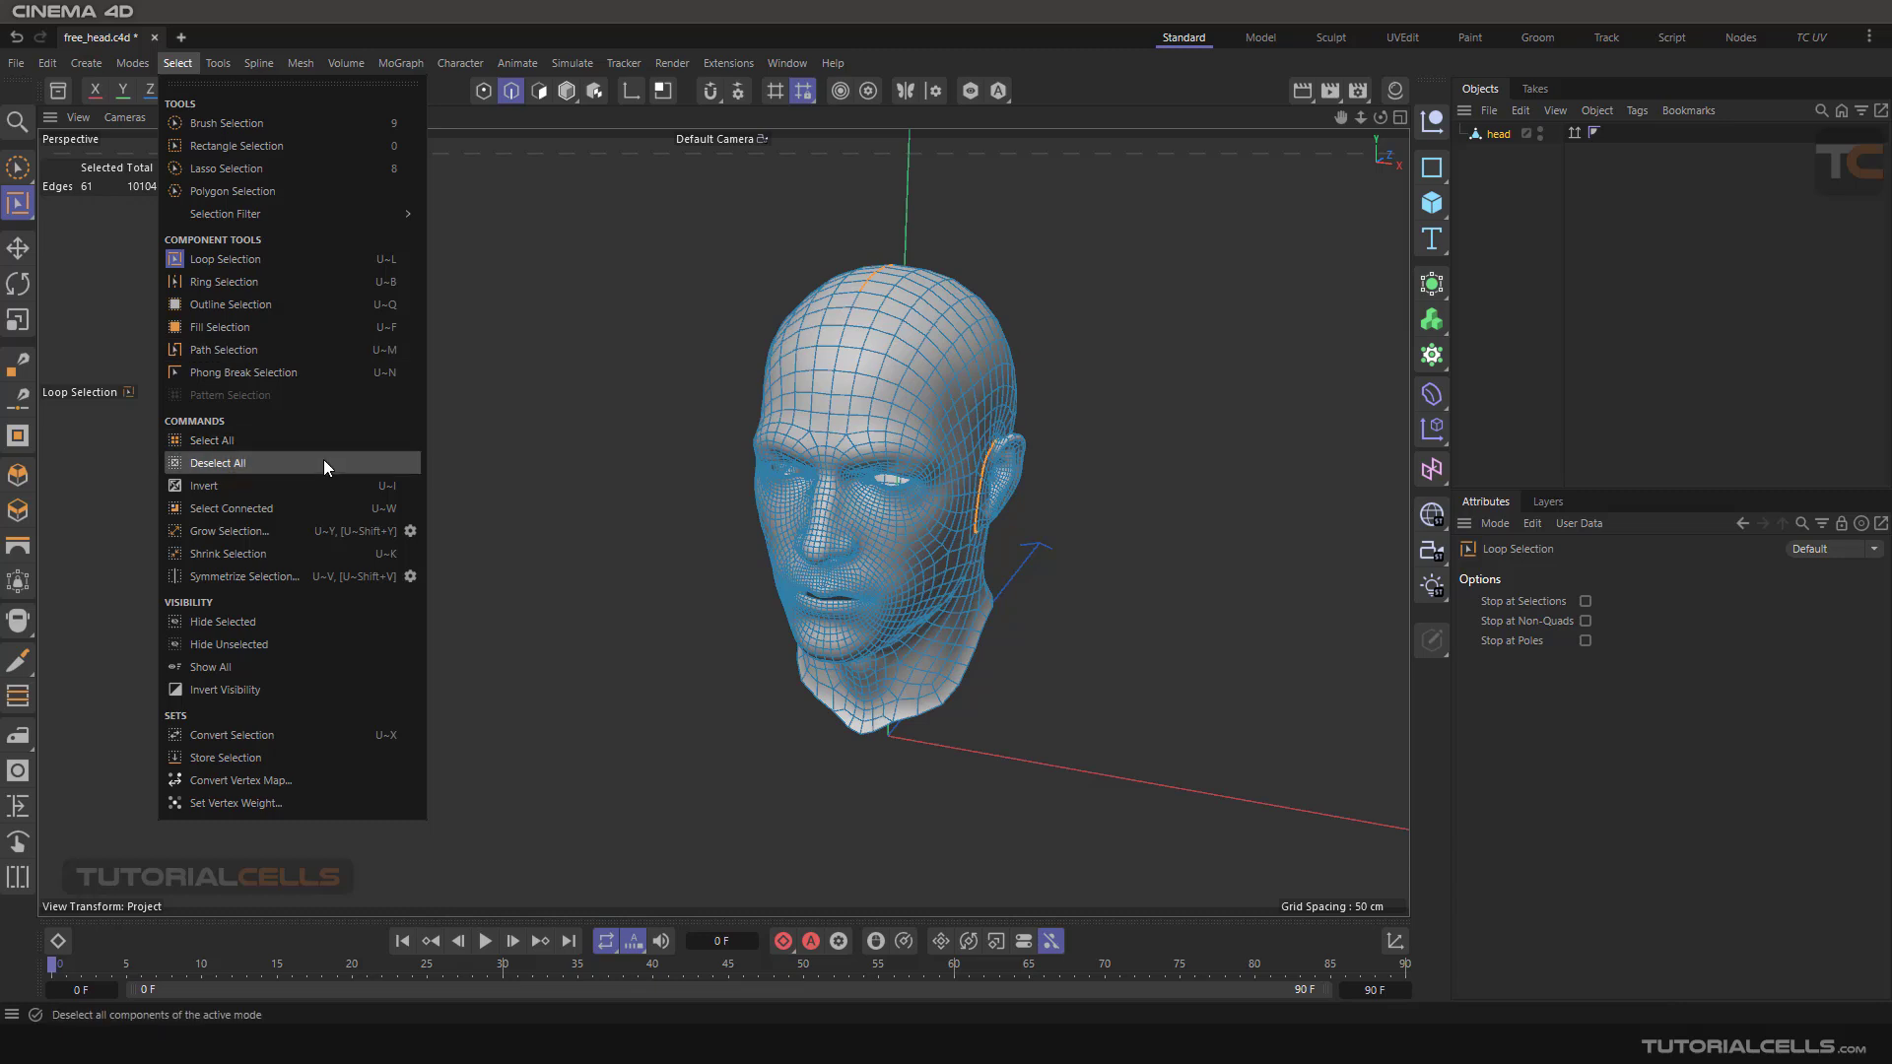
click(292, 573)
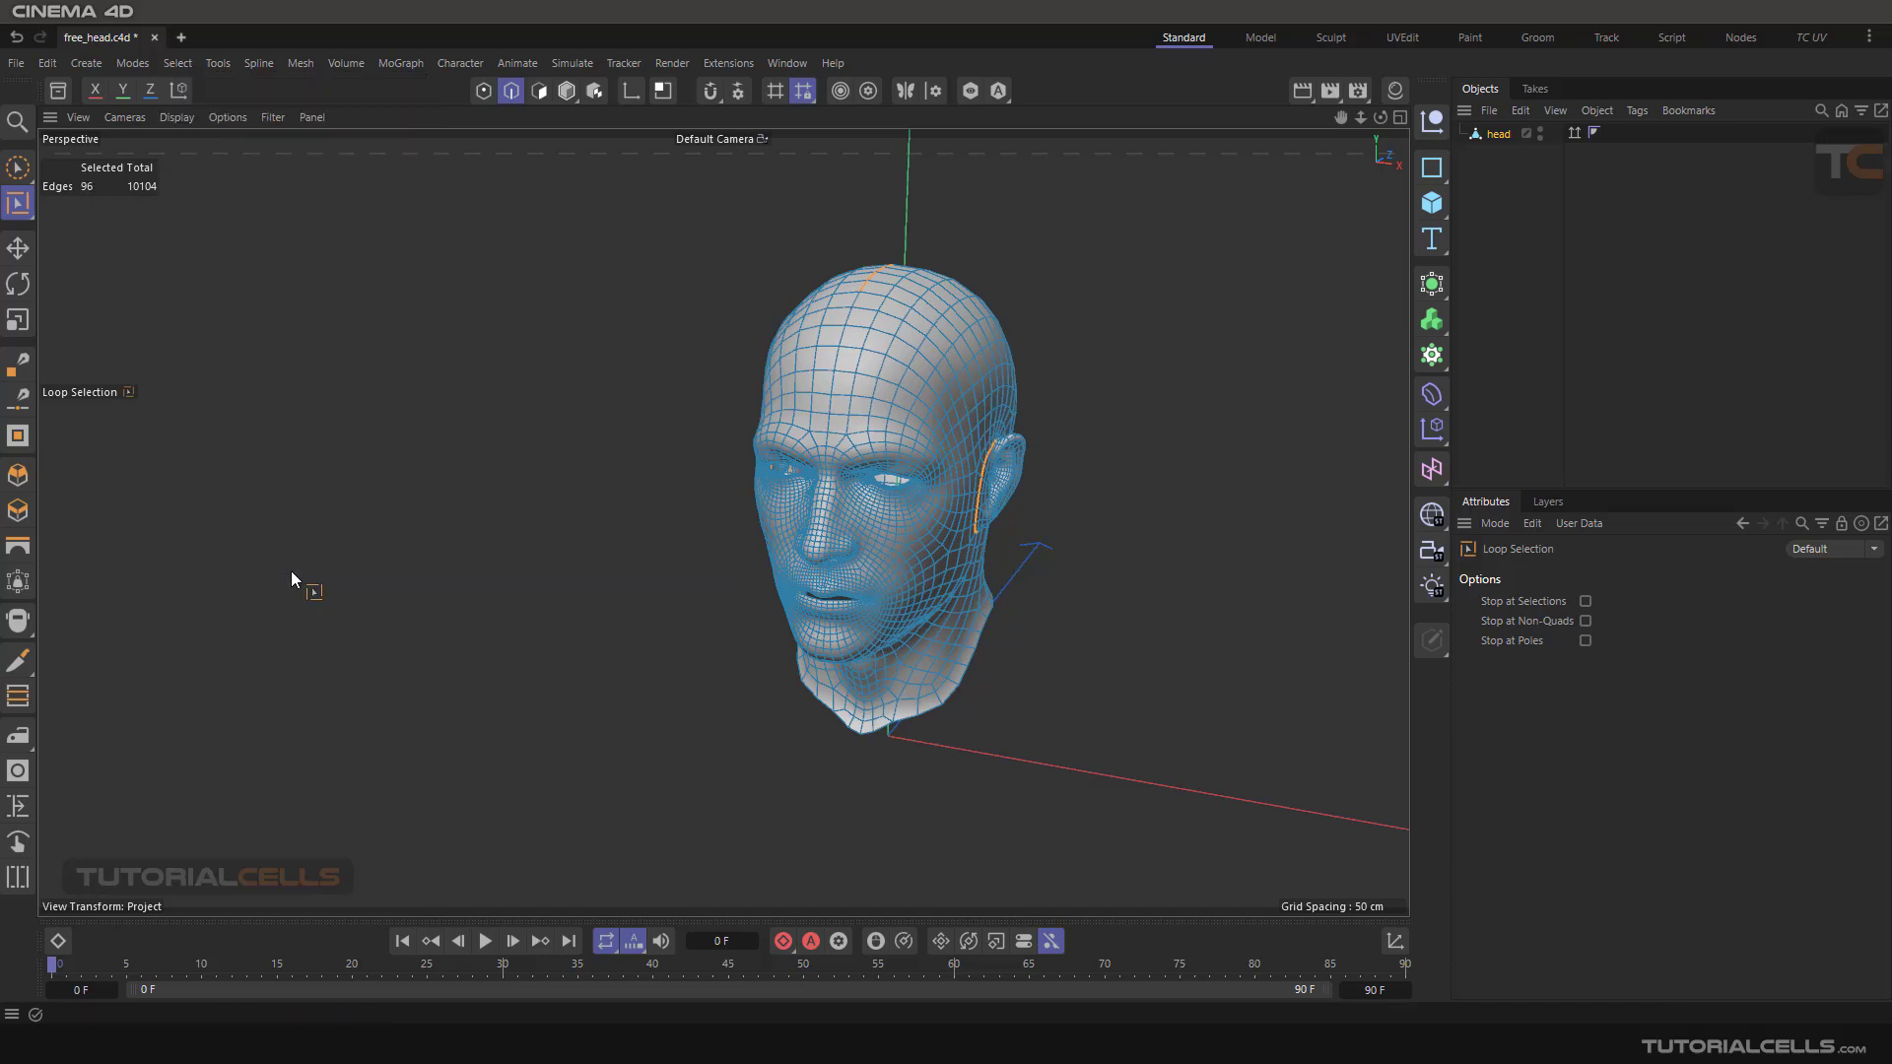
mouse_move(652, 406)
alt+mouse_down()
mouse_move(1182, 357)
mouse_move(760, 364)
mouse_move(611, 396)
mouse_move(640, 380)
alt+mouse_up()
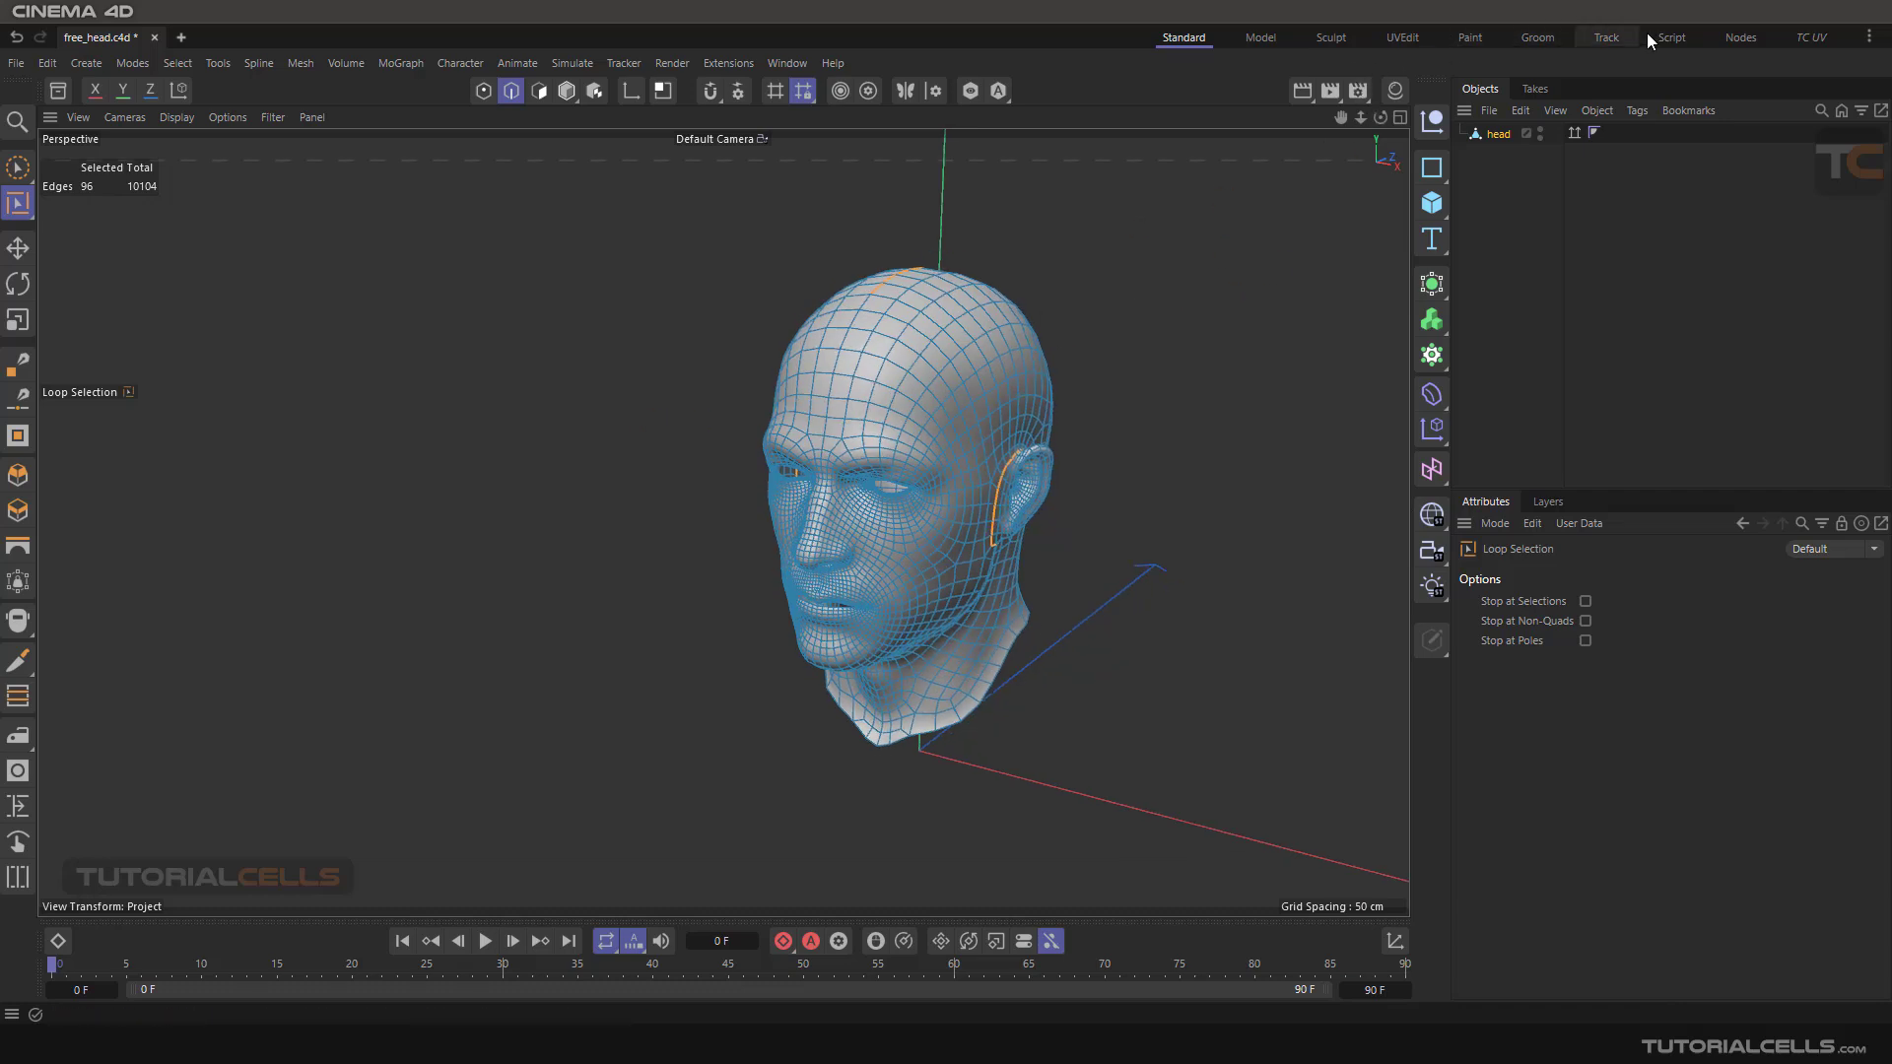
Switch to the TC UV layout
click(1833, 38)
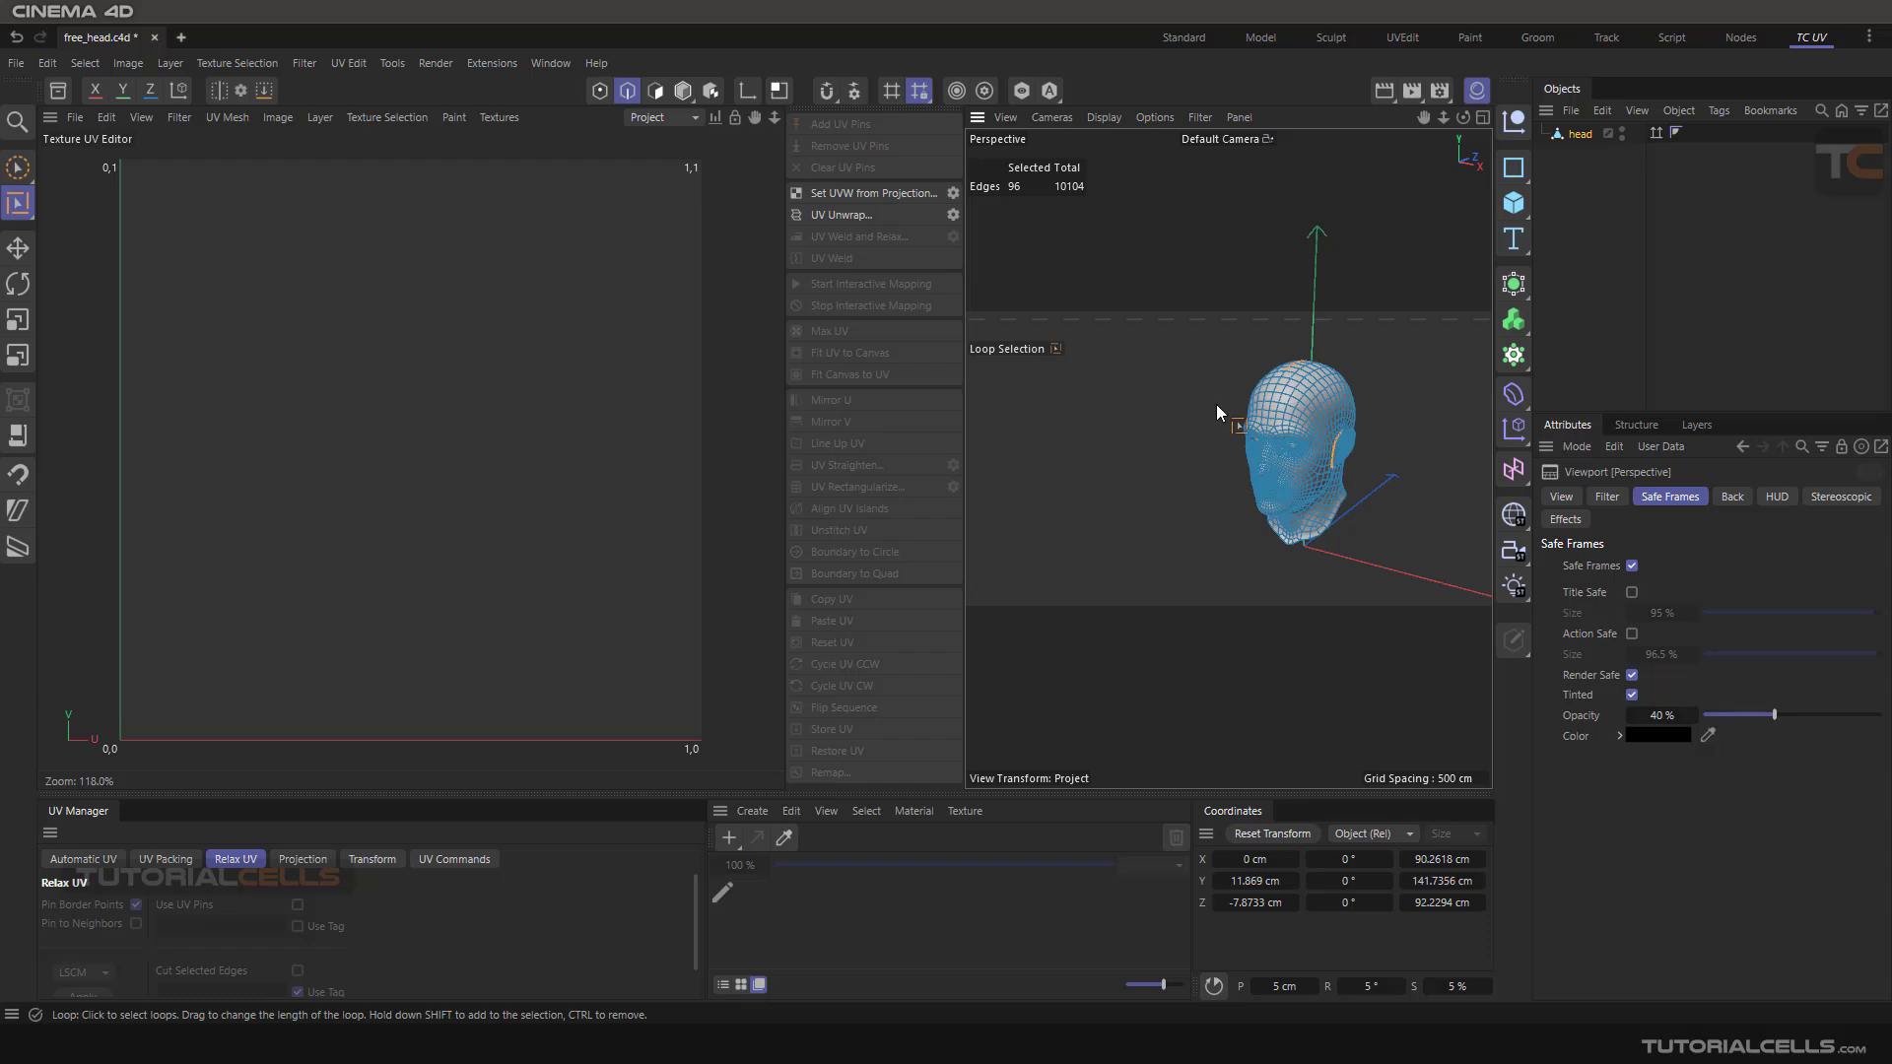
scroll(1253, 412, up, 5)
alt+middle_drag(1322, 431, 1196, 430)
scroll(1226, 392, up, 5)
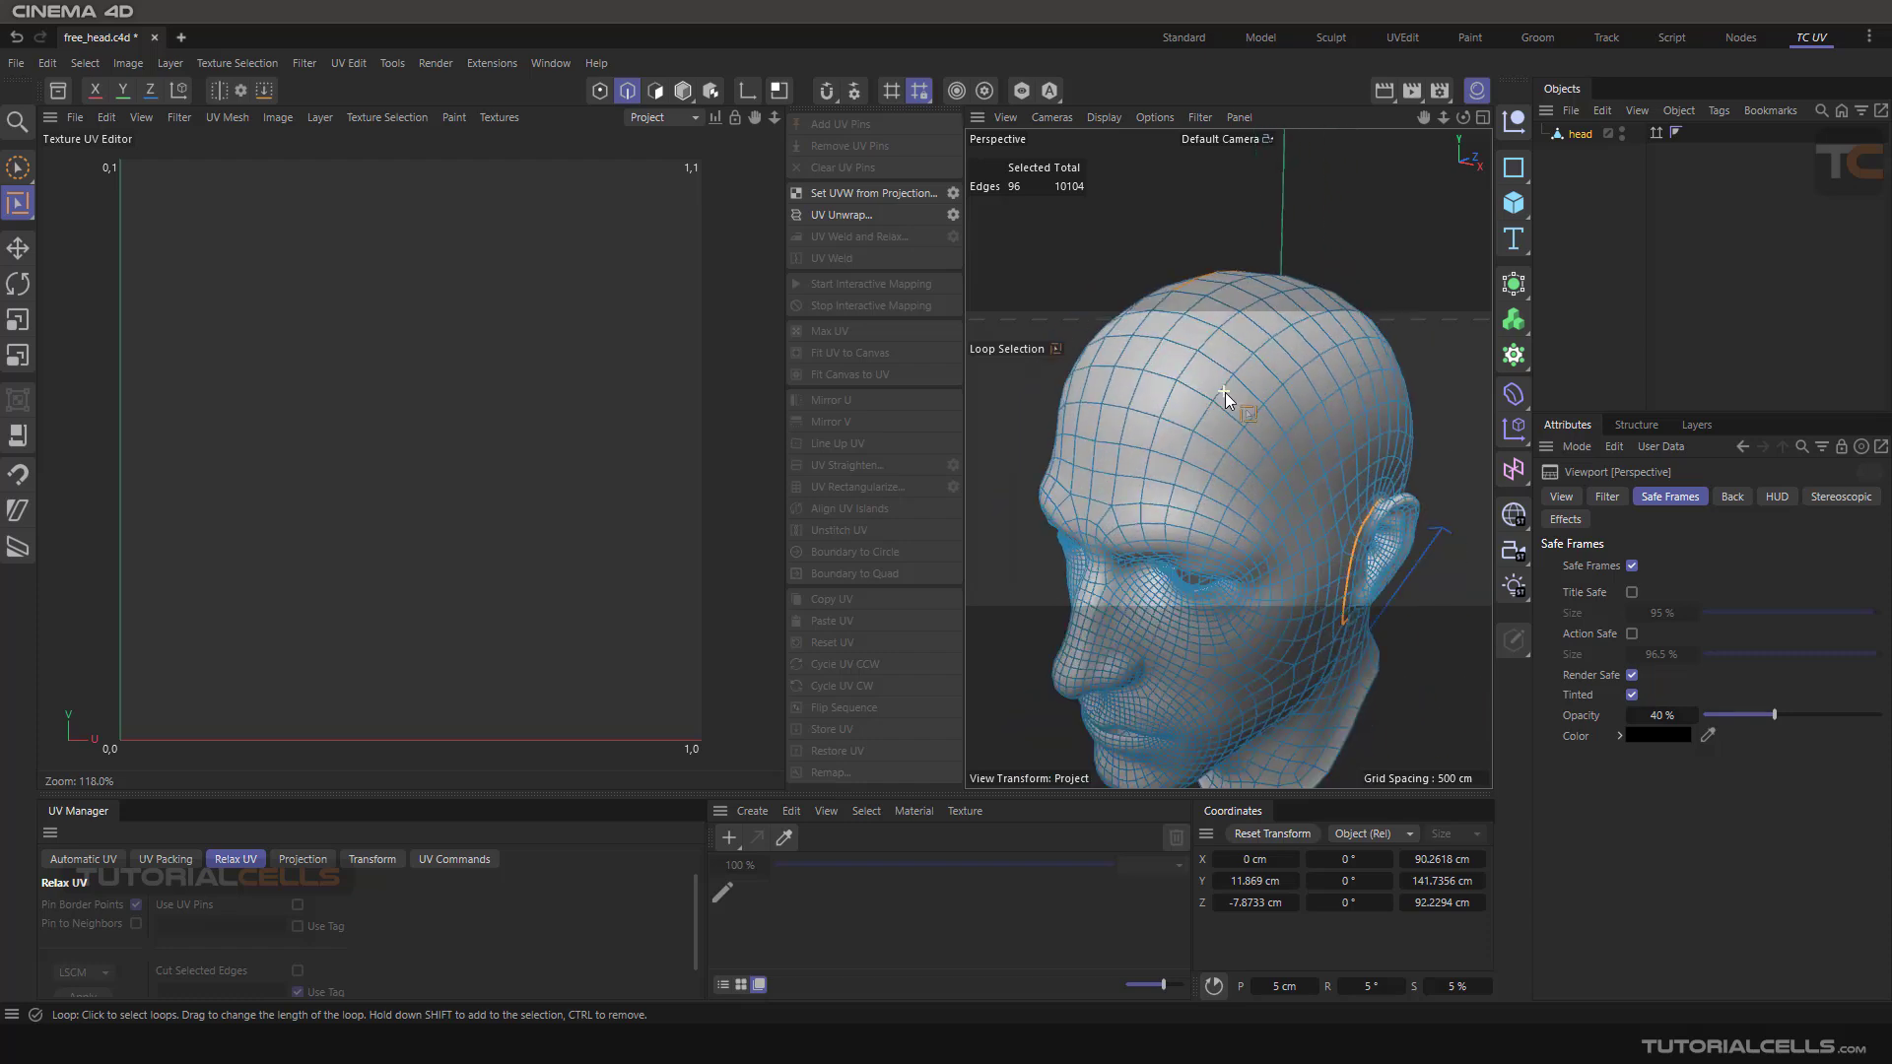
scroll(1226, 392, down, 3)
alt+drag(1286, 405, 1252, 443)
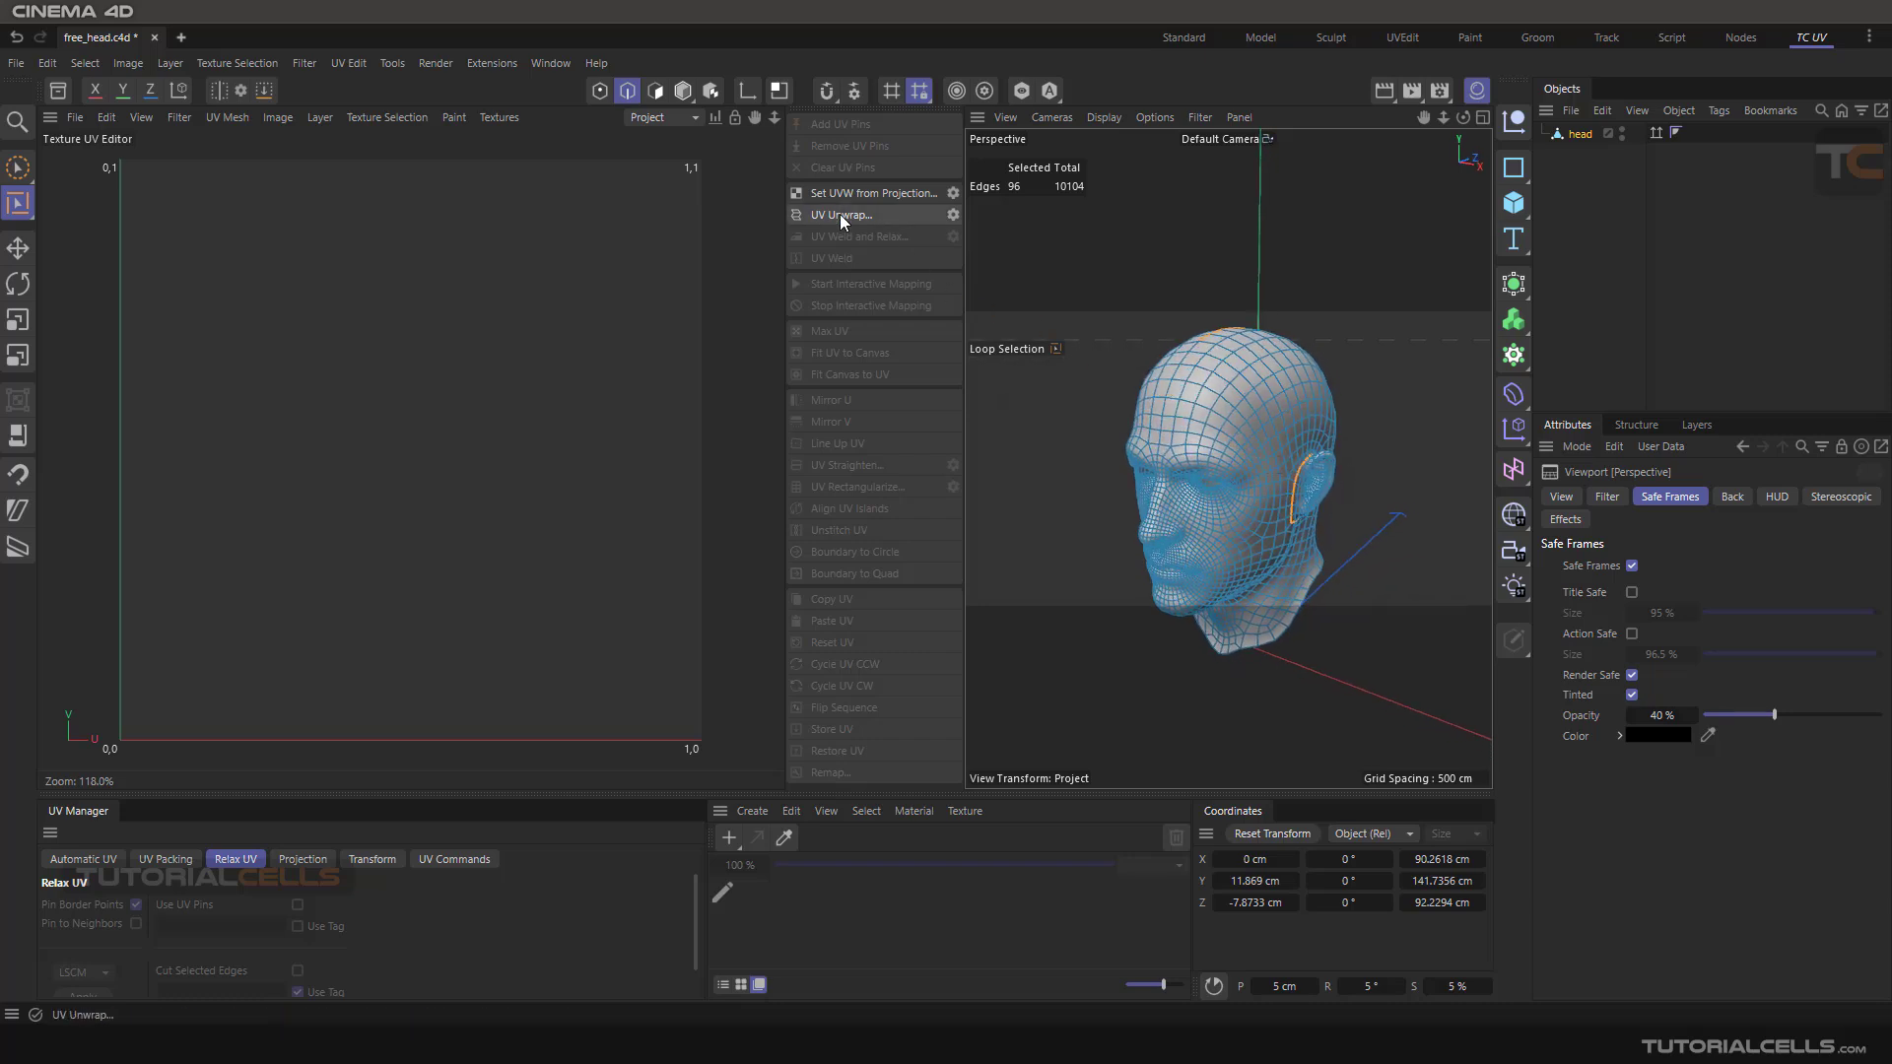
Unwrap the UVs along the selected seams with UV Unwrap and undo the result
click(938, 214)
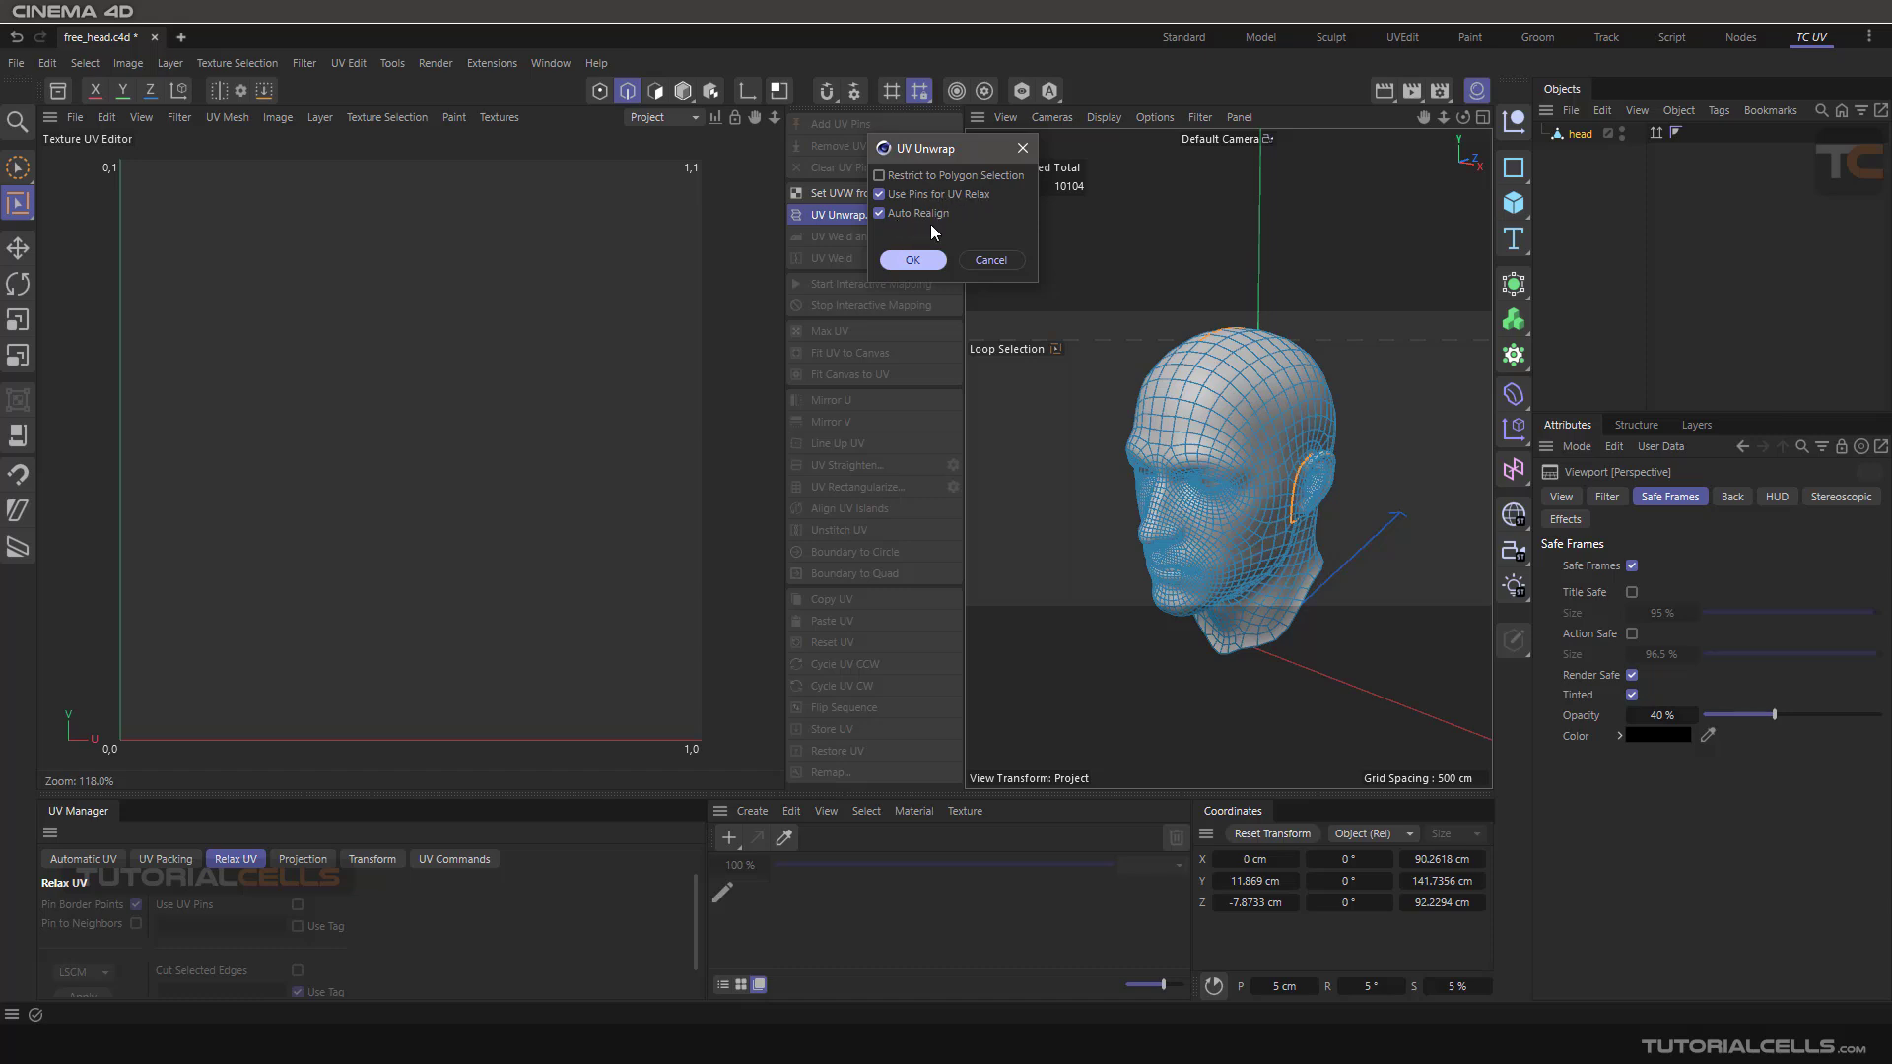
click(989, 260)
alt+drag(1104, 450, 1149, 462)
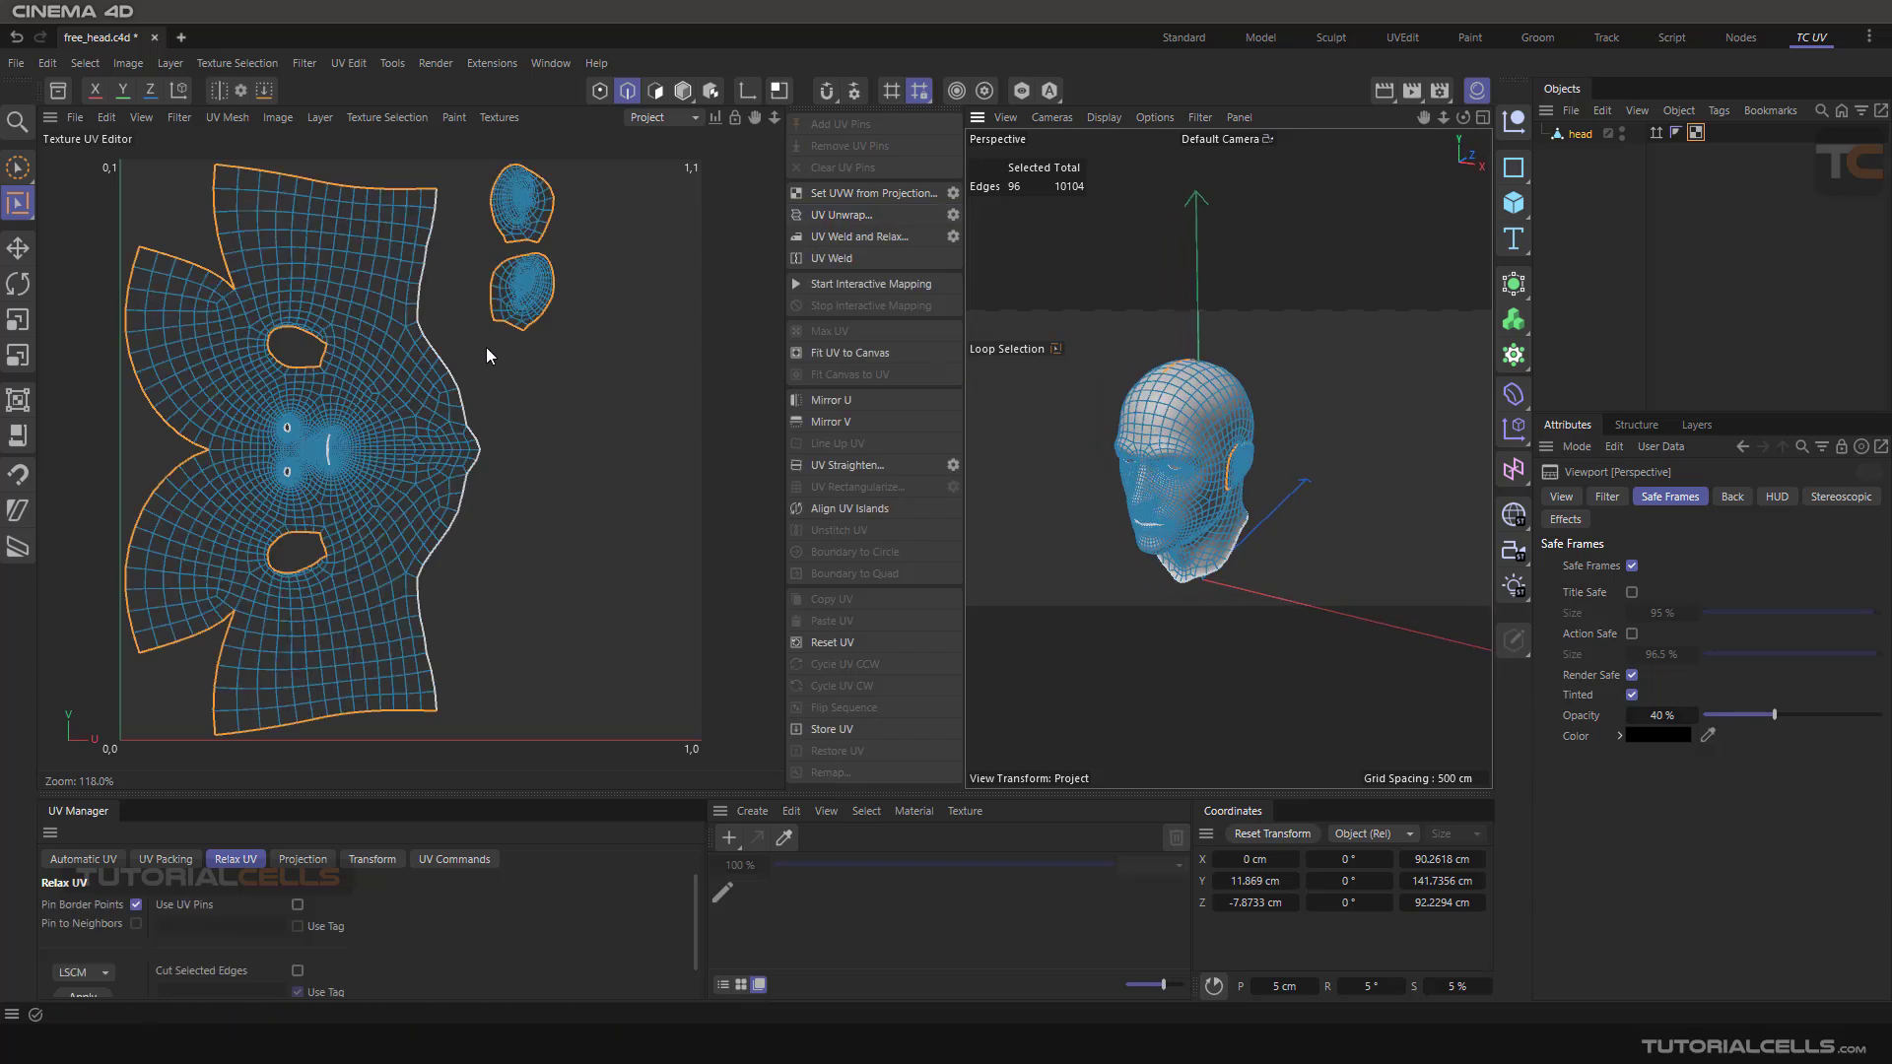
scroll(296, 434, up, 8)
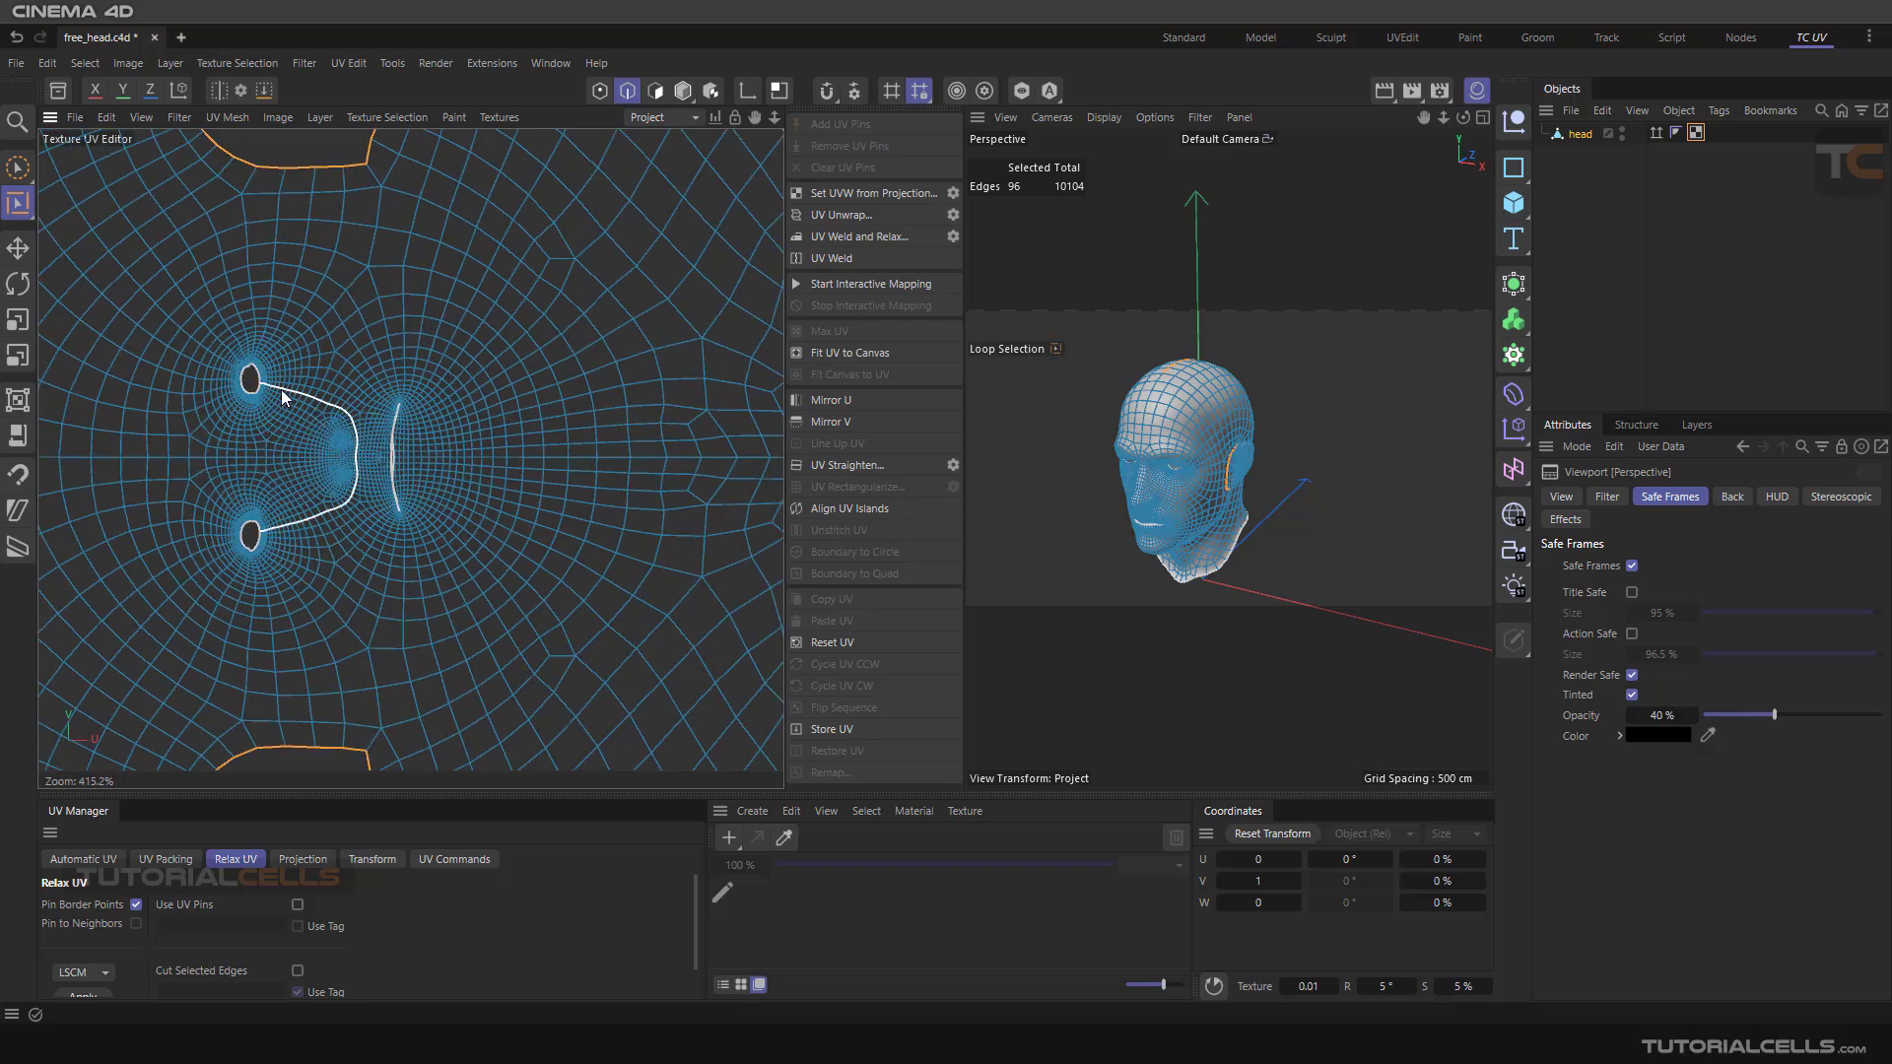
scroll(392, 409, down, 9)
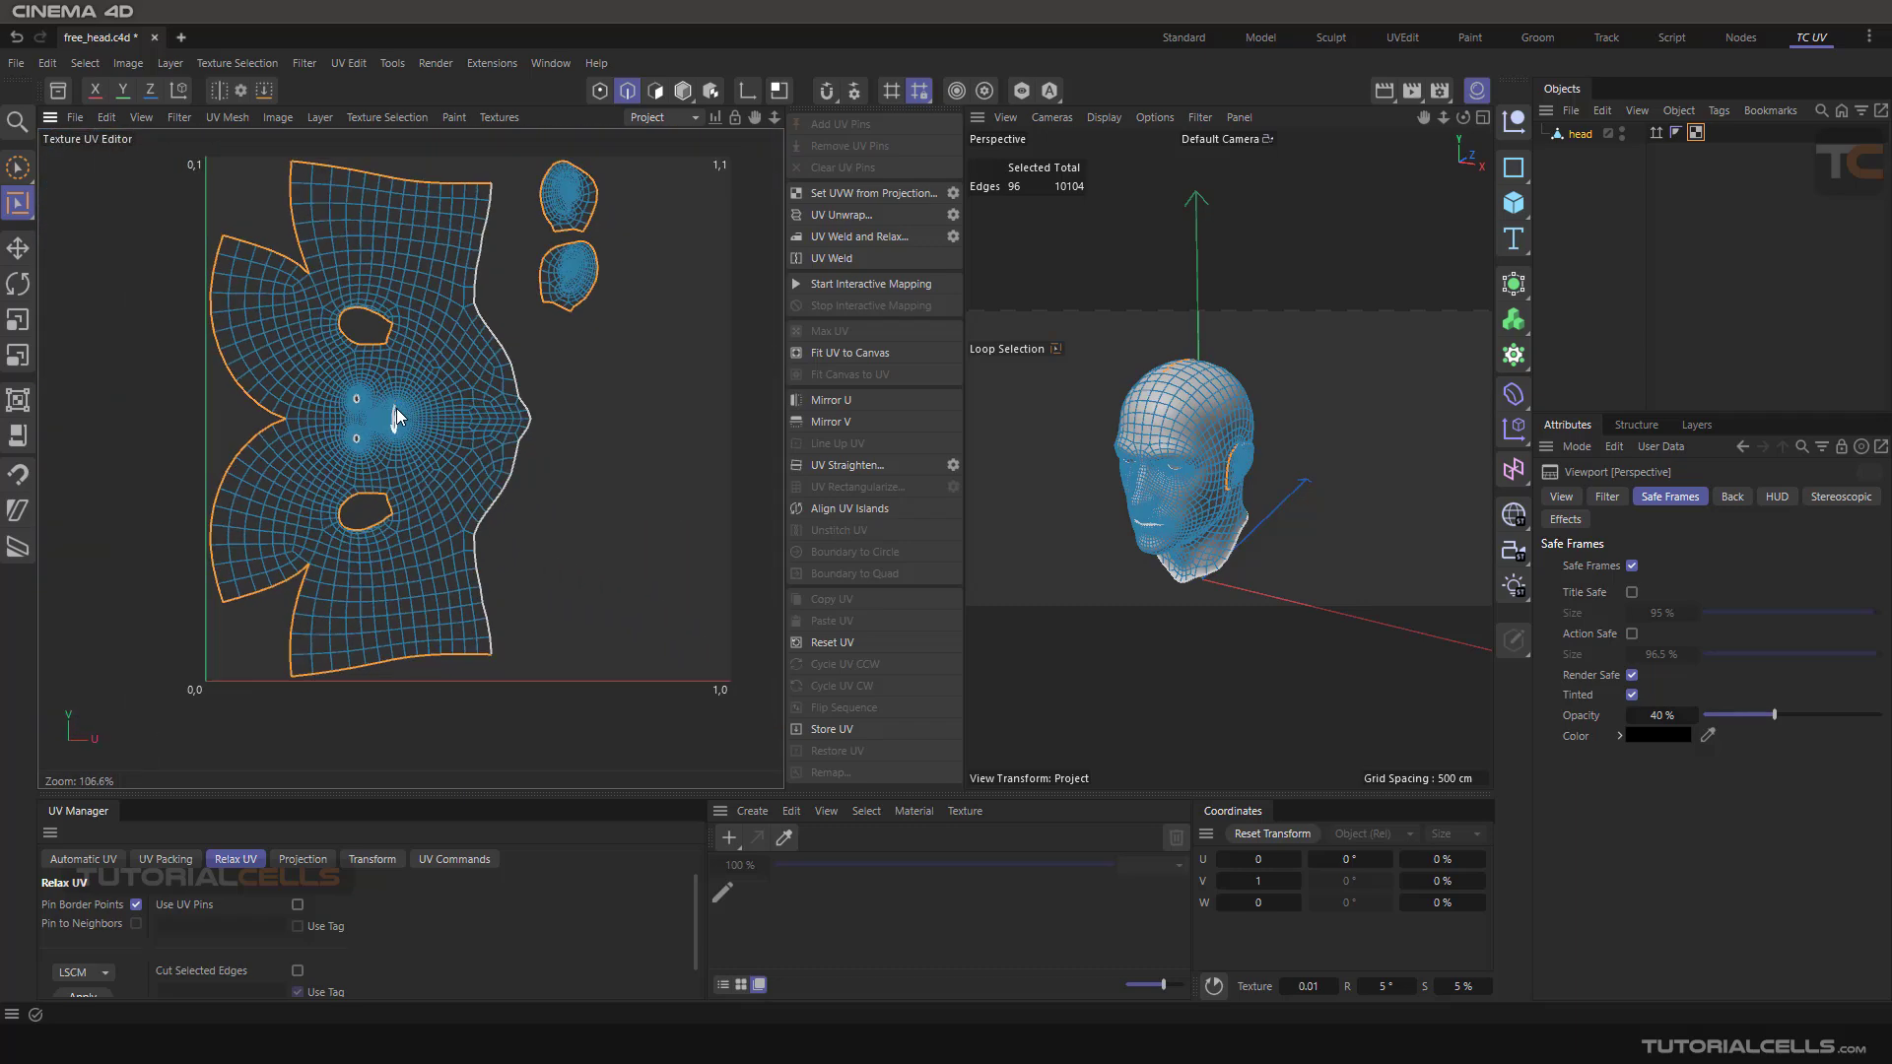
key(ctrl+z)
Set UVW from Projection on the head using the Frontal projection type
scroll(1125, 476, up, 5)
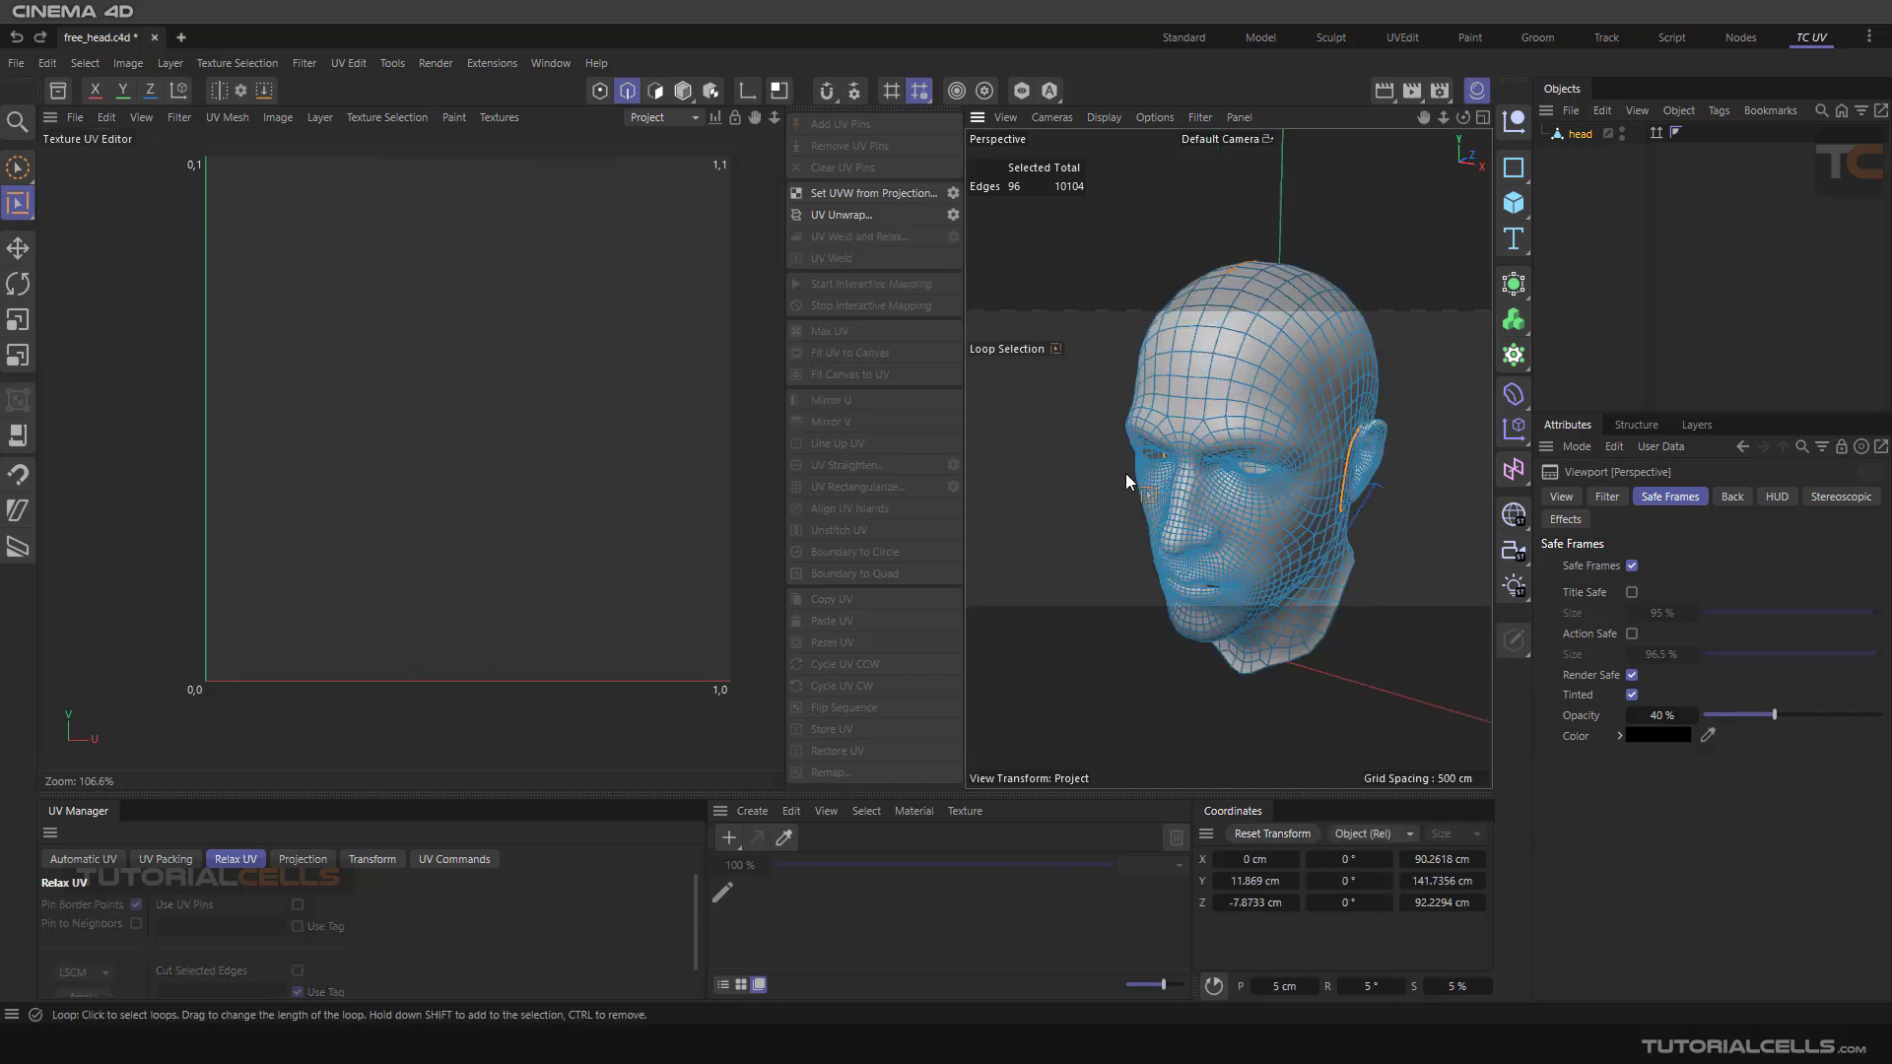
scroll(1149, 453, down, 5)
alt+drag(1149, 453, 1267, 471)
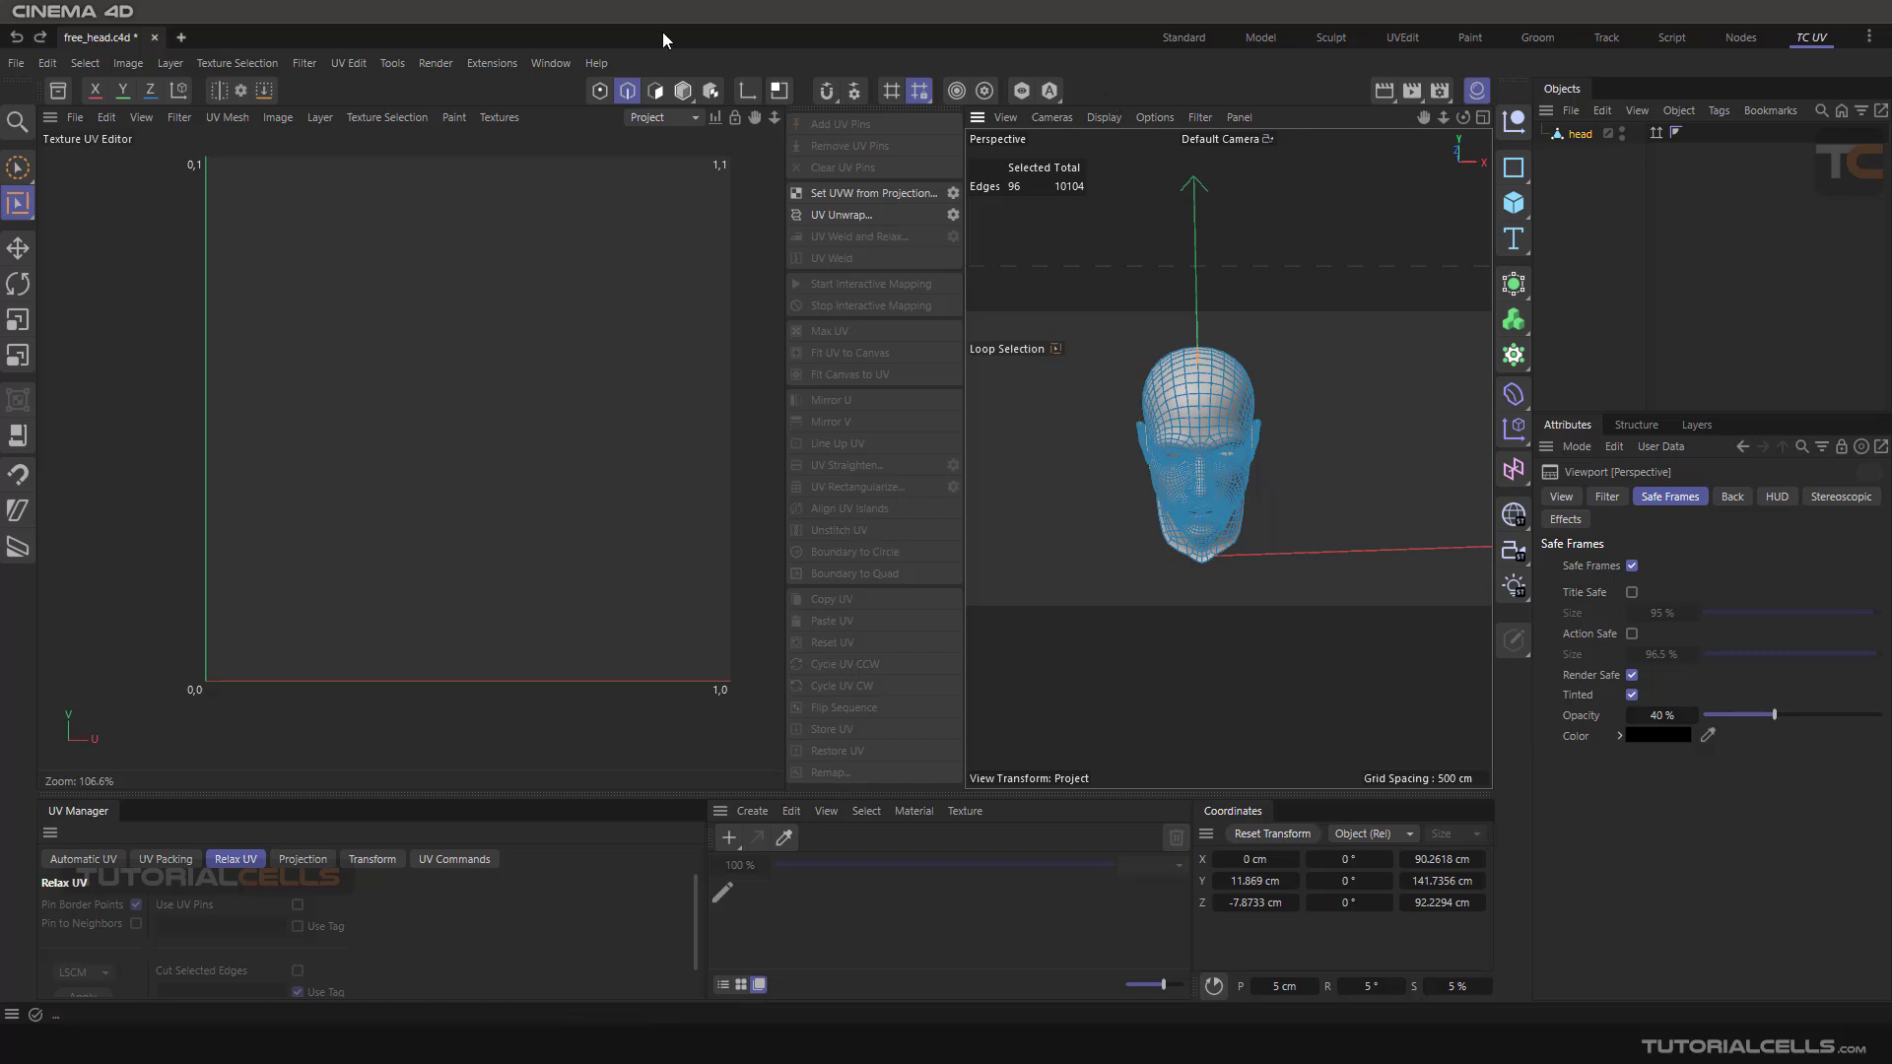
click(954, 191)
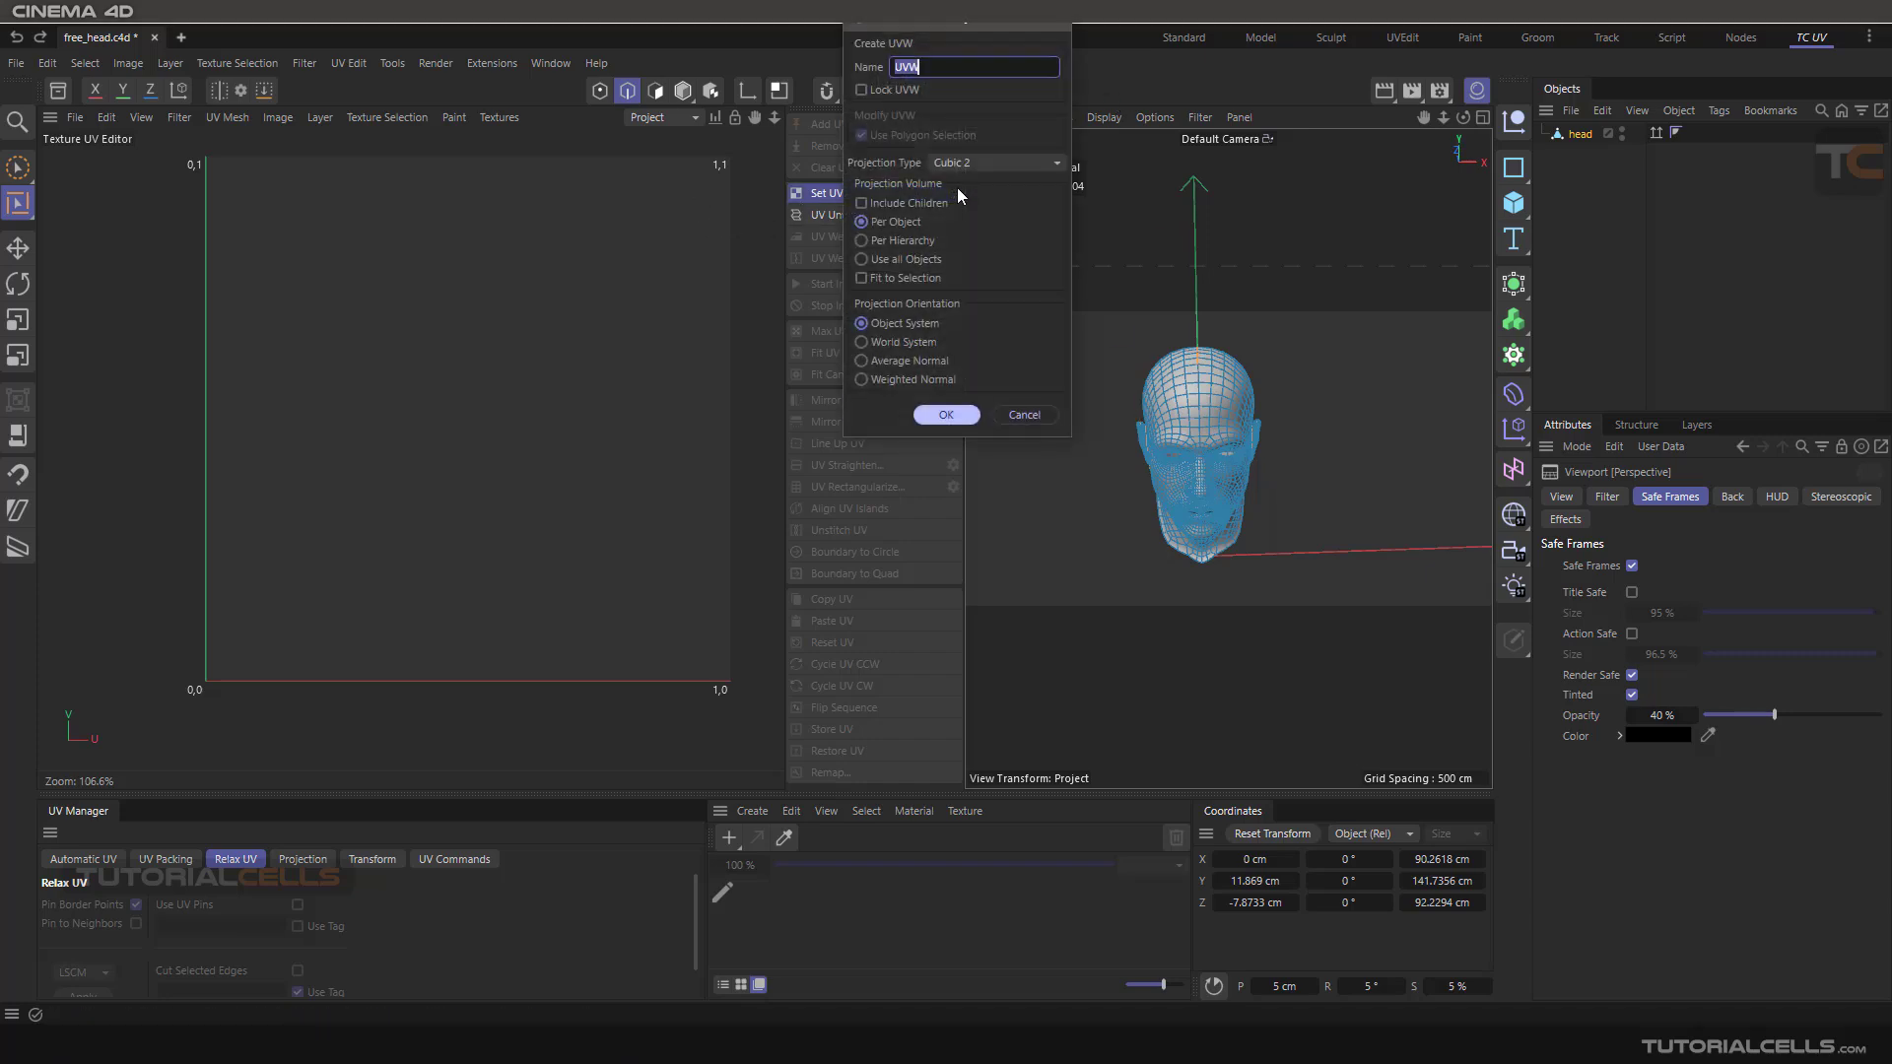
click(969, 165)
click(989, 224)
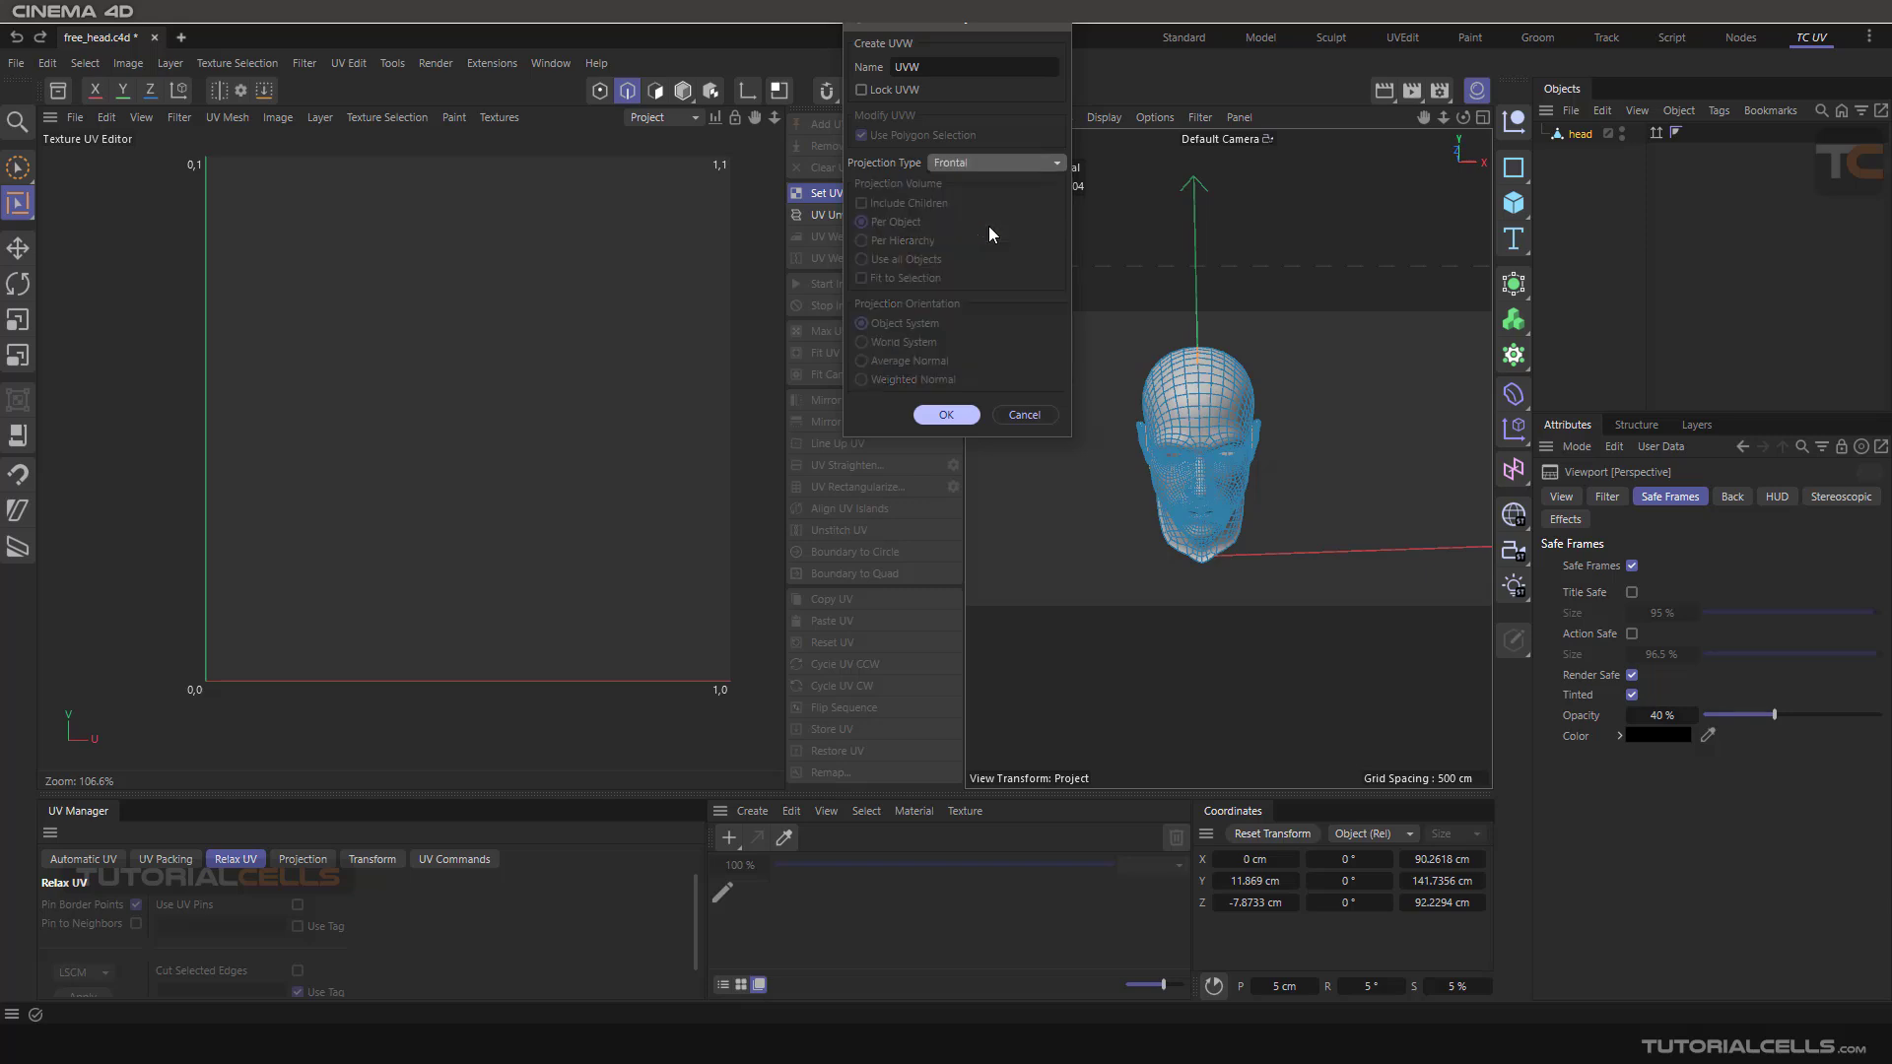
click(946, 414)
scroll(443, 259, up, 2)
scroll(443, 301, up, 2)
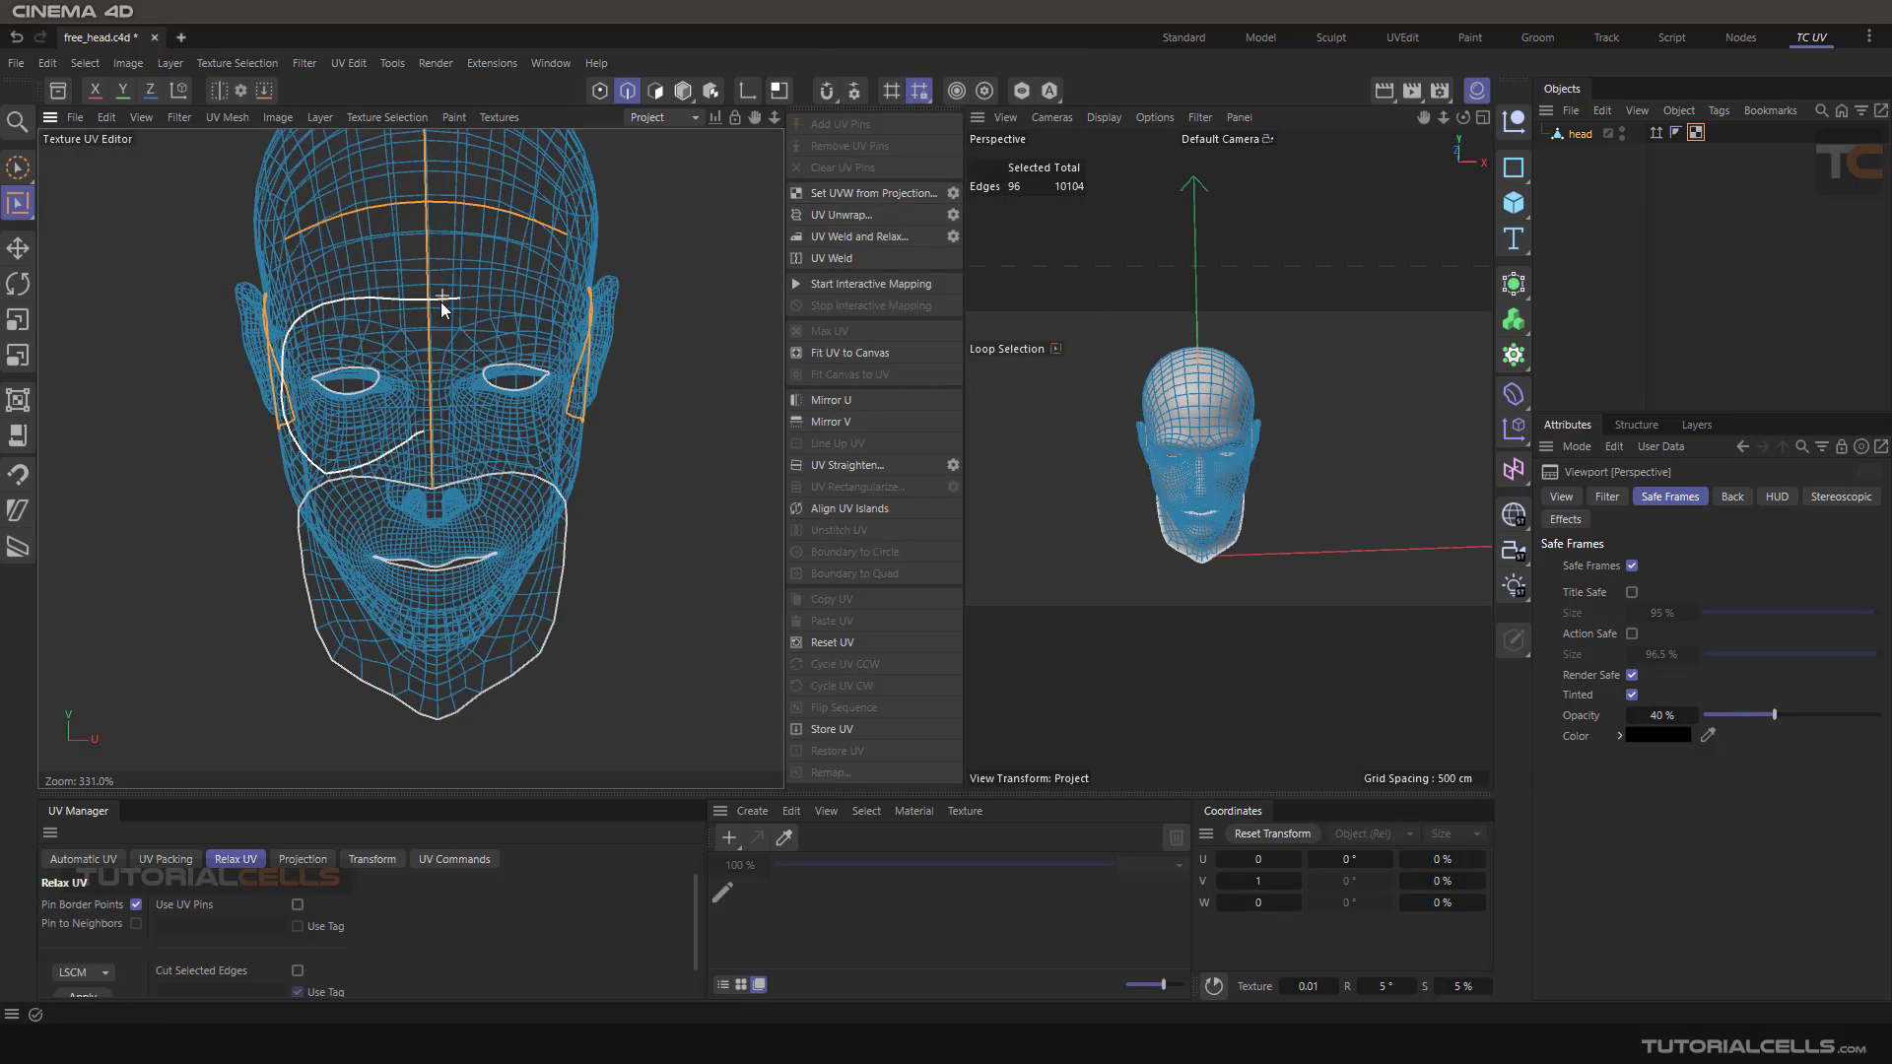
scroll(445, 309, down, 3)
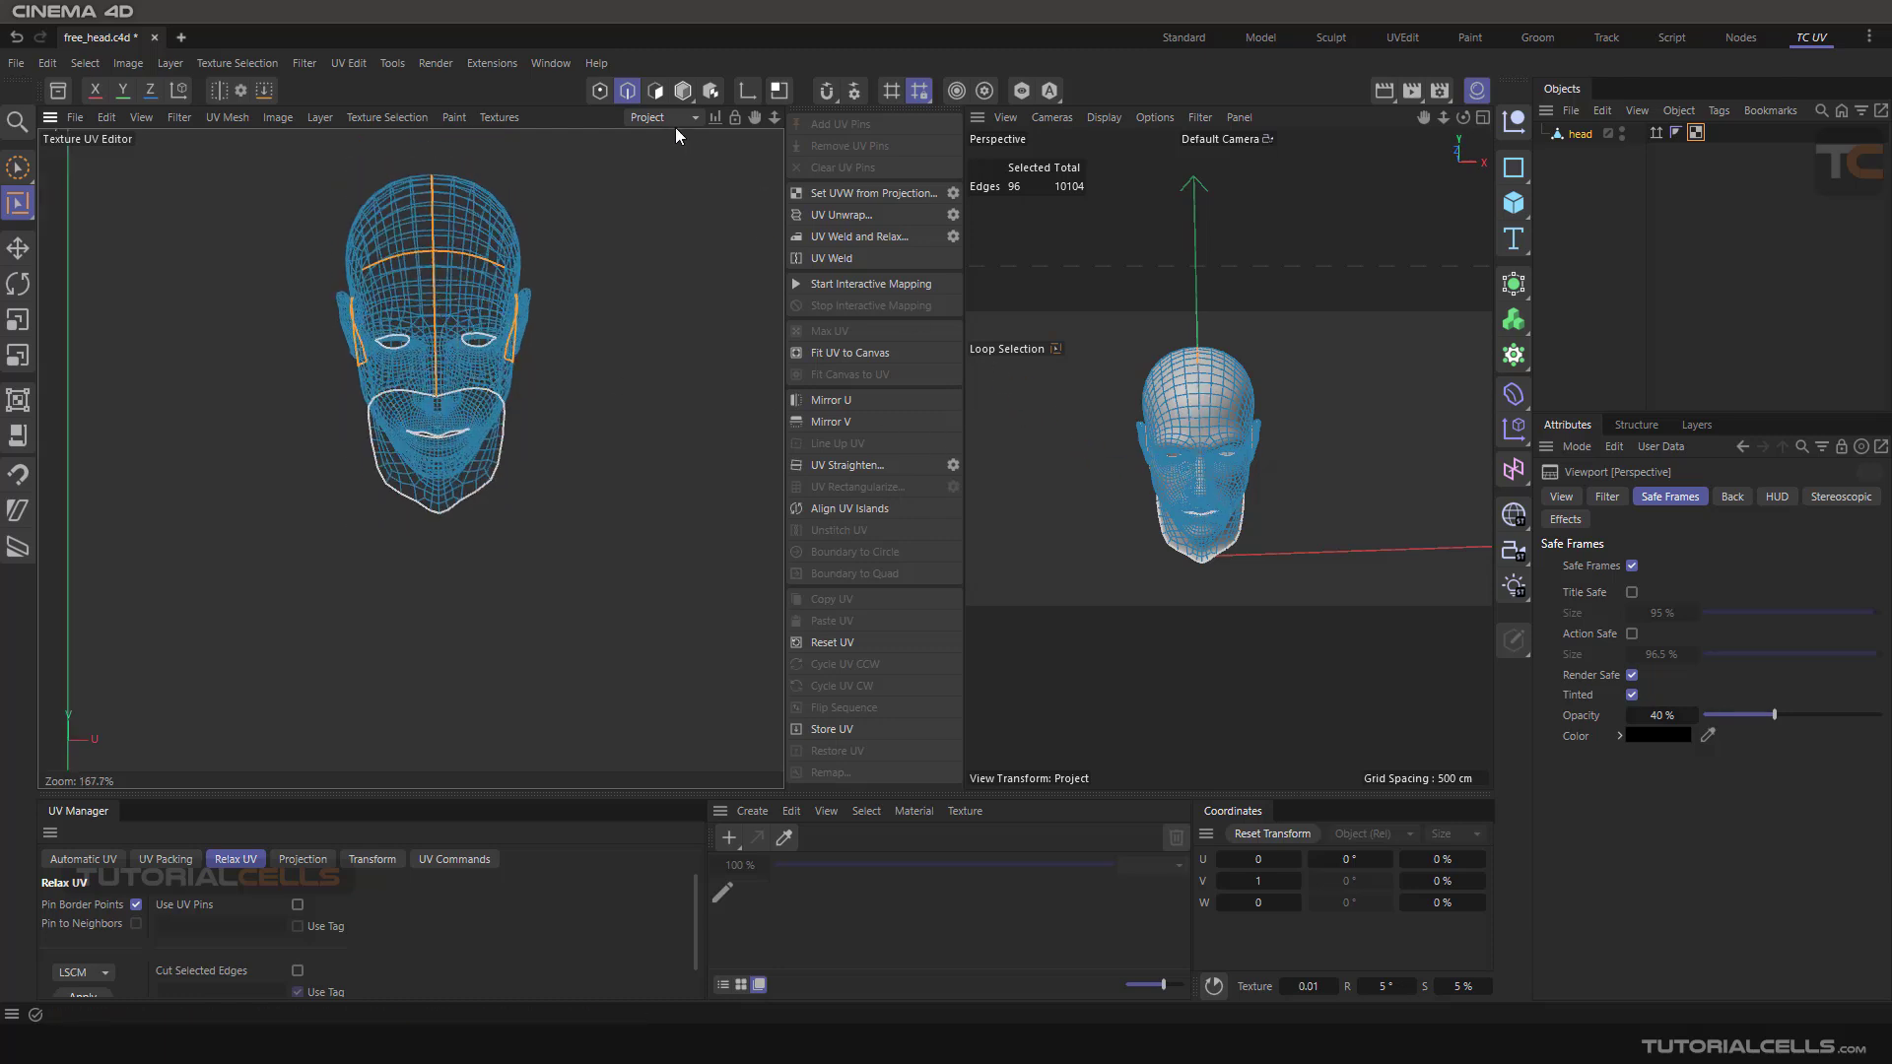
Switch to Points mode
click(599, 91)
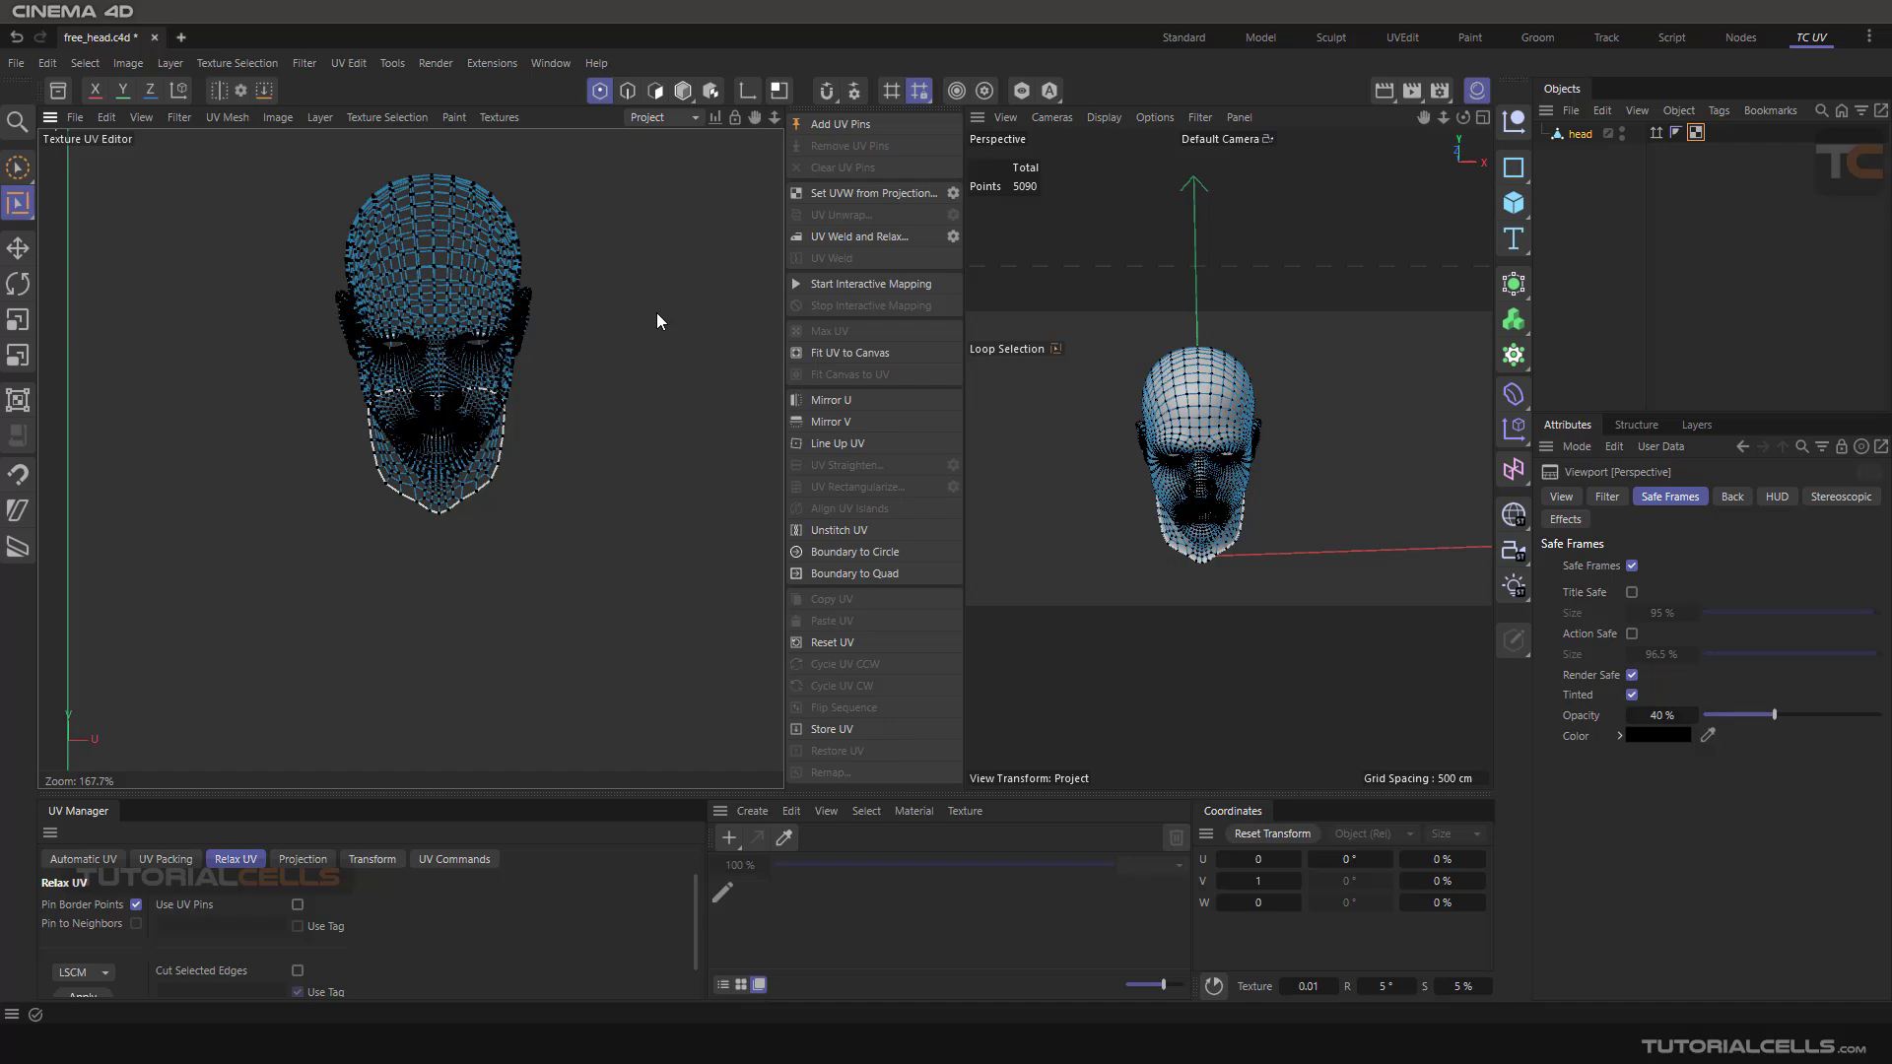
scroll(1281, 501, up, 5)
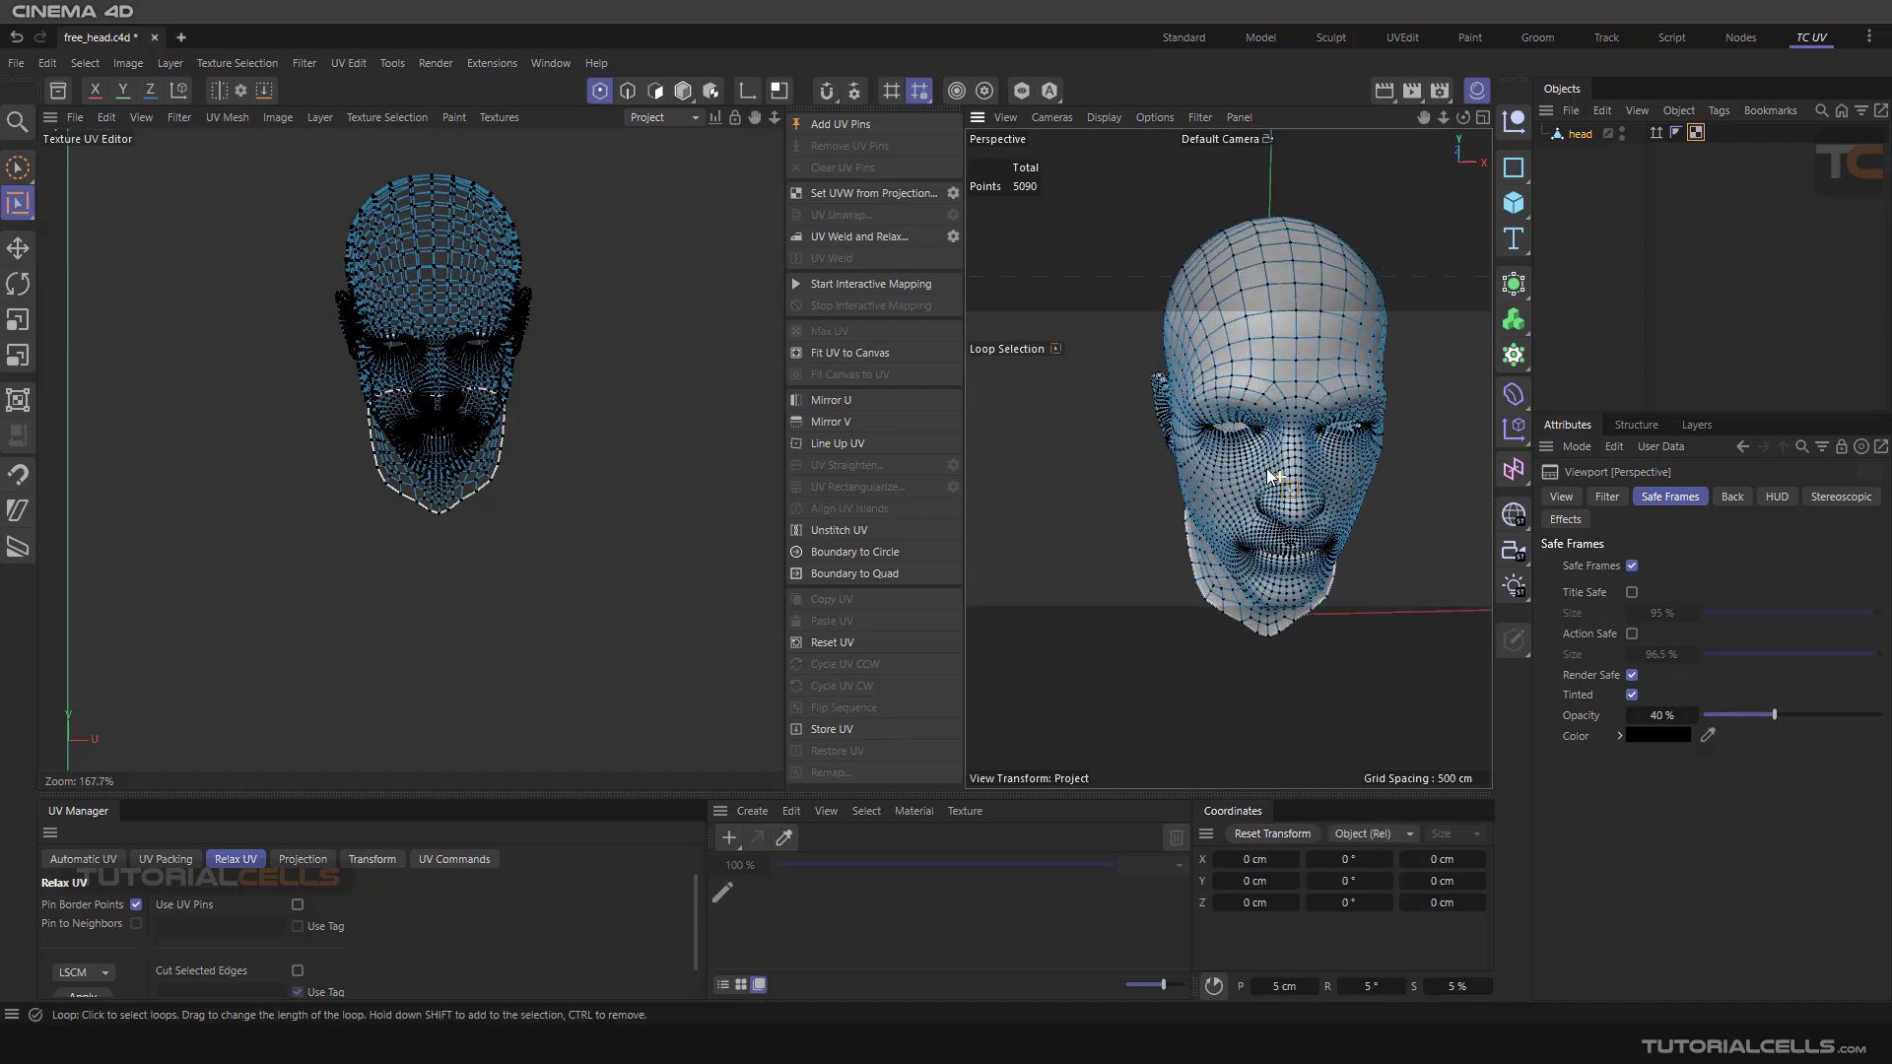
alt+drag(1346, 467, 1262, 408)
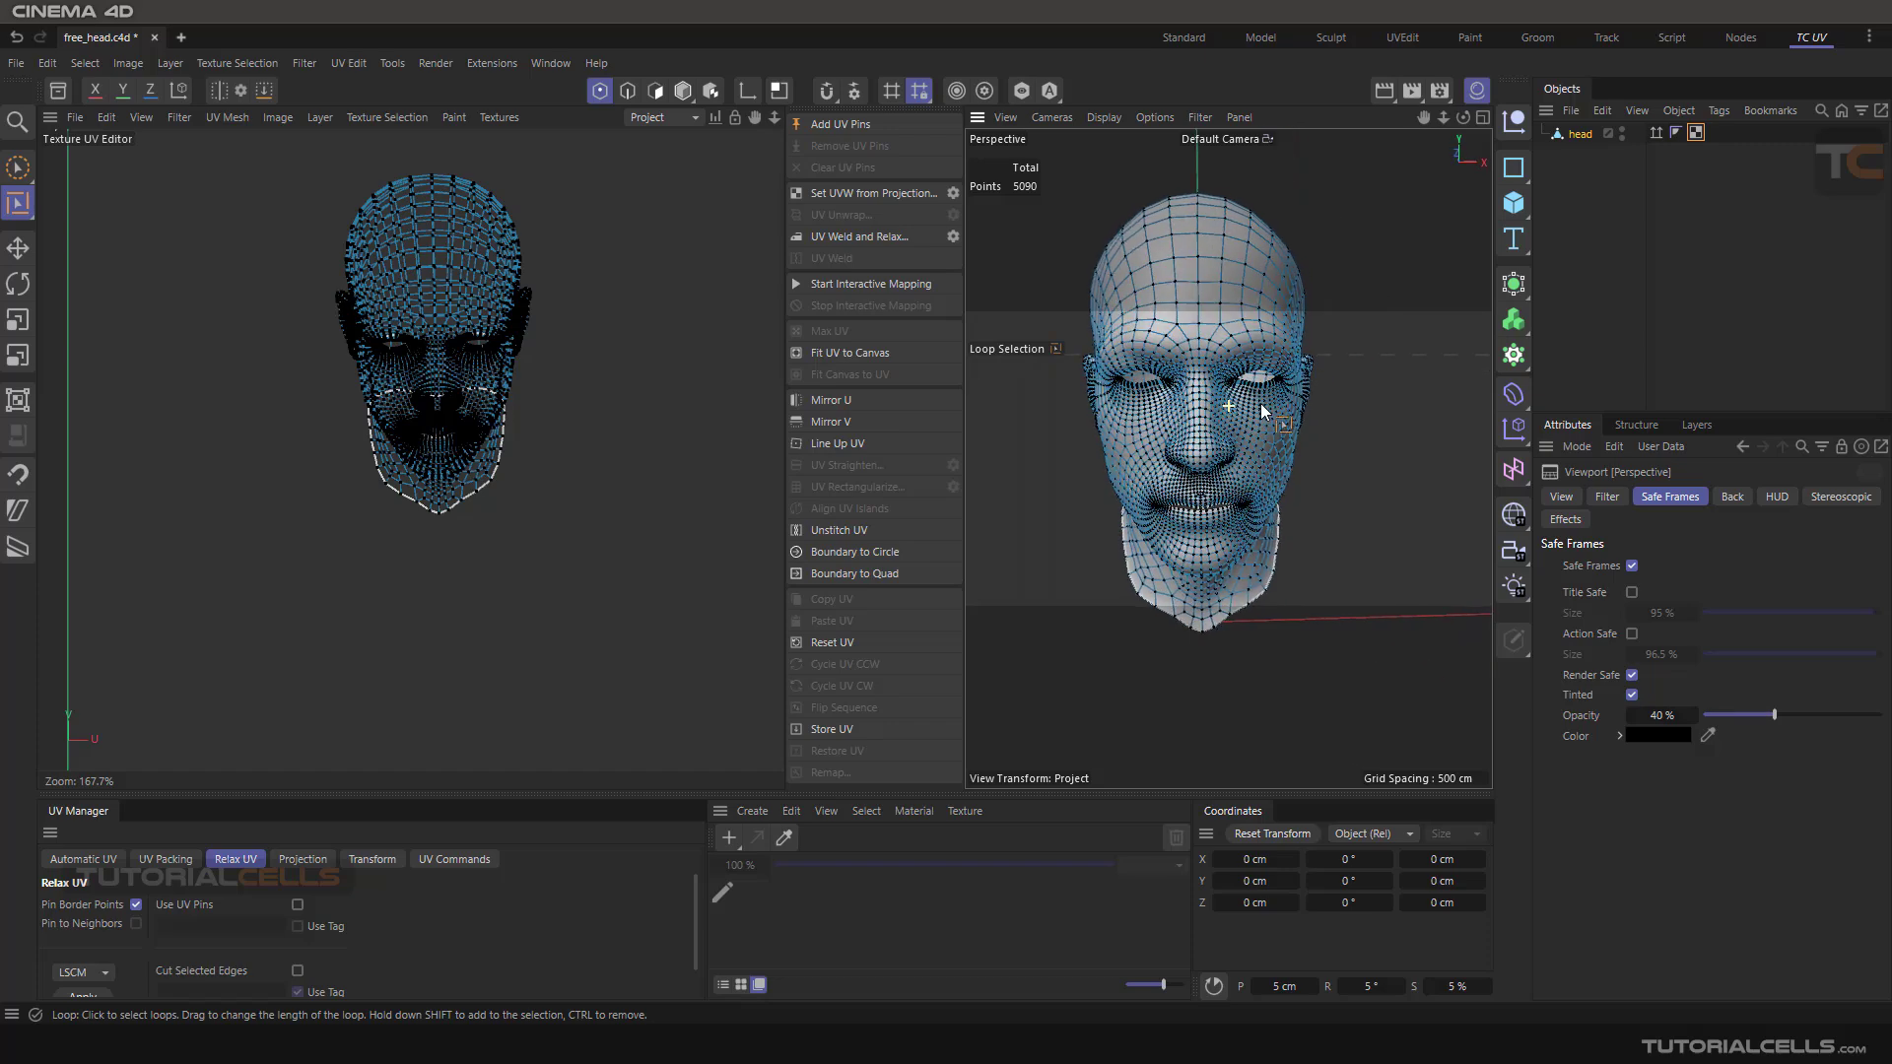
click(634, 97)
click(655, 94)
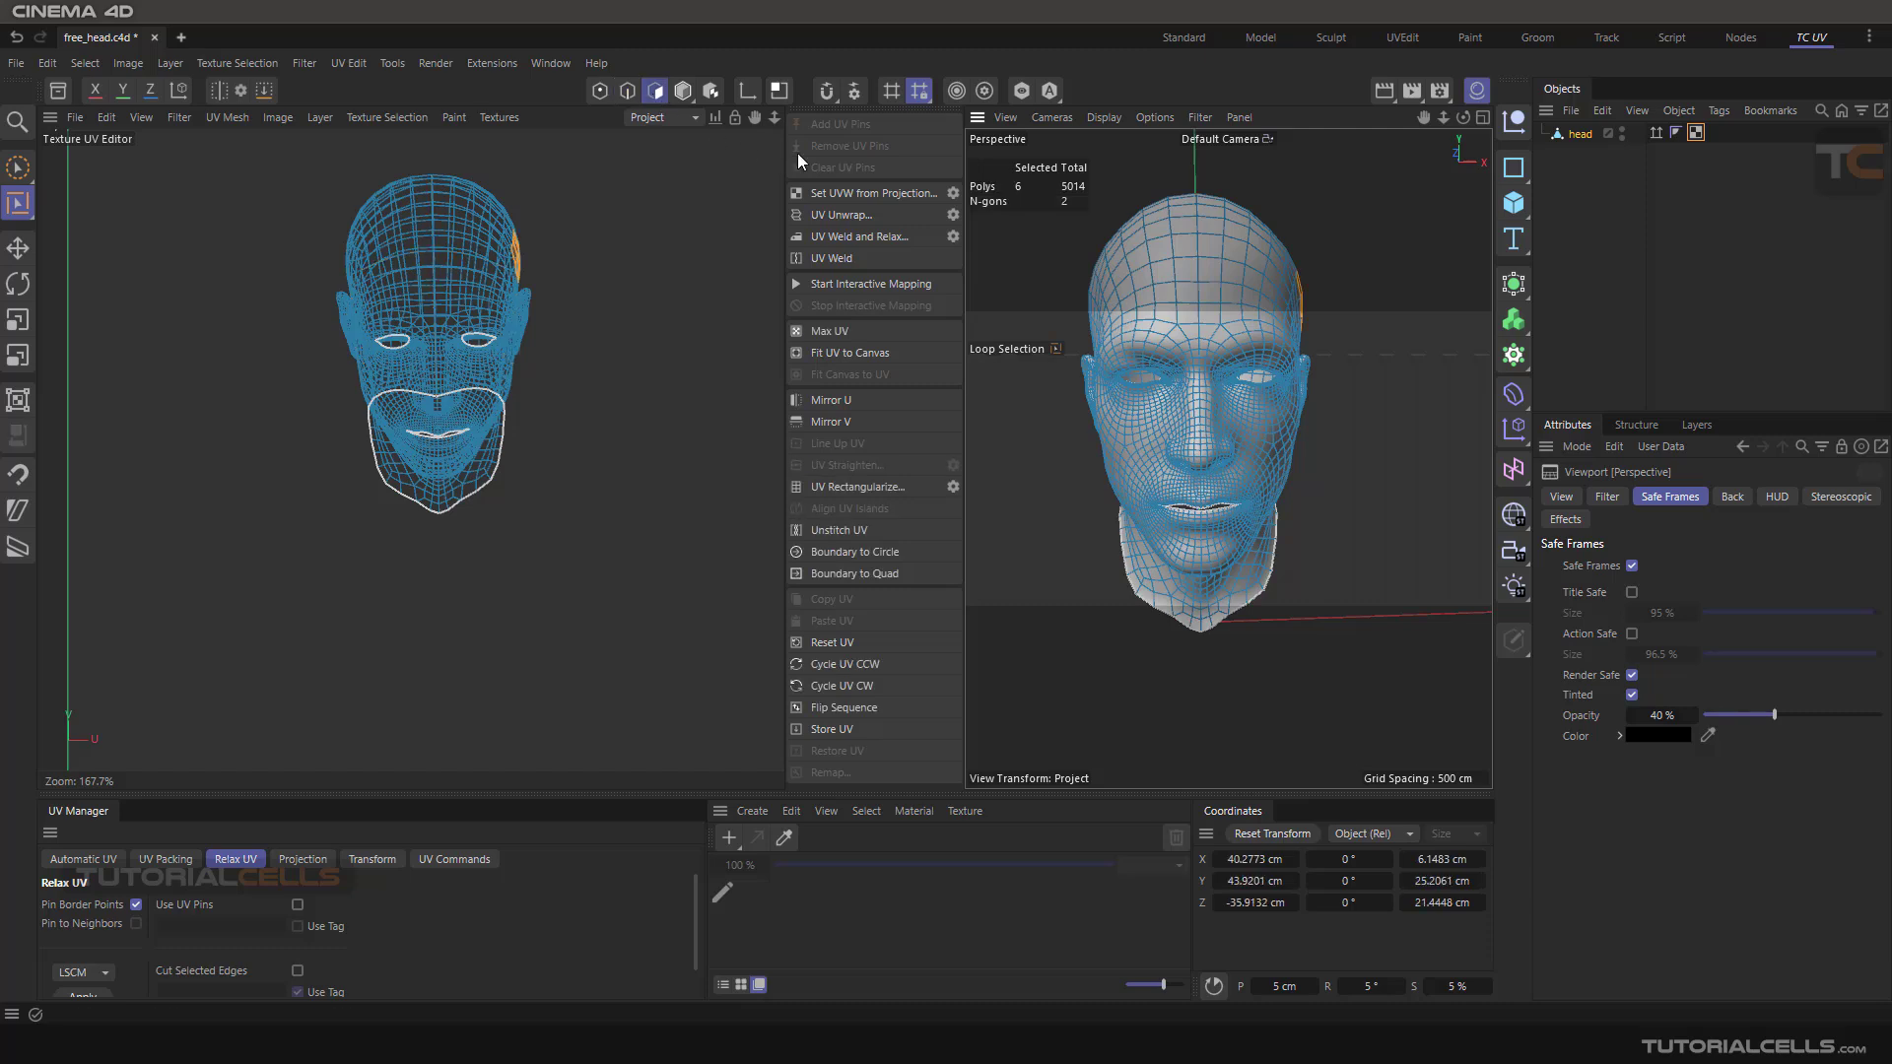
click(599, 91)
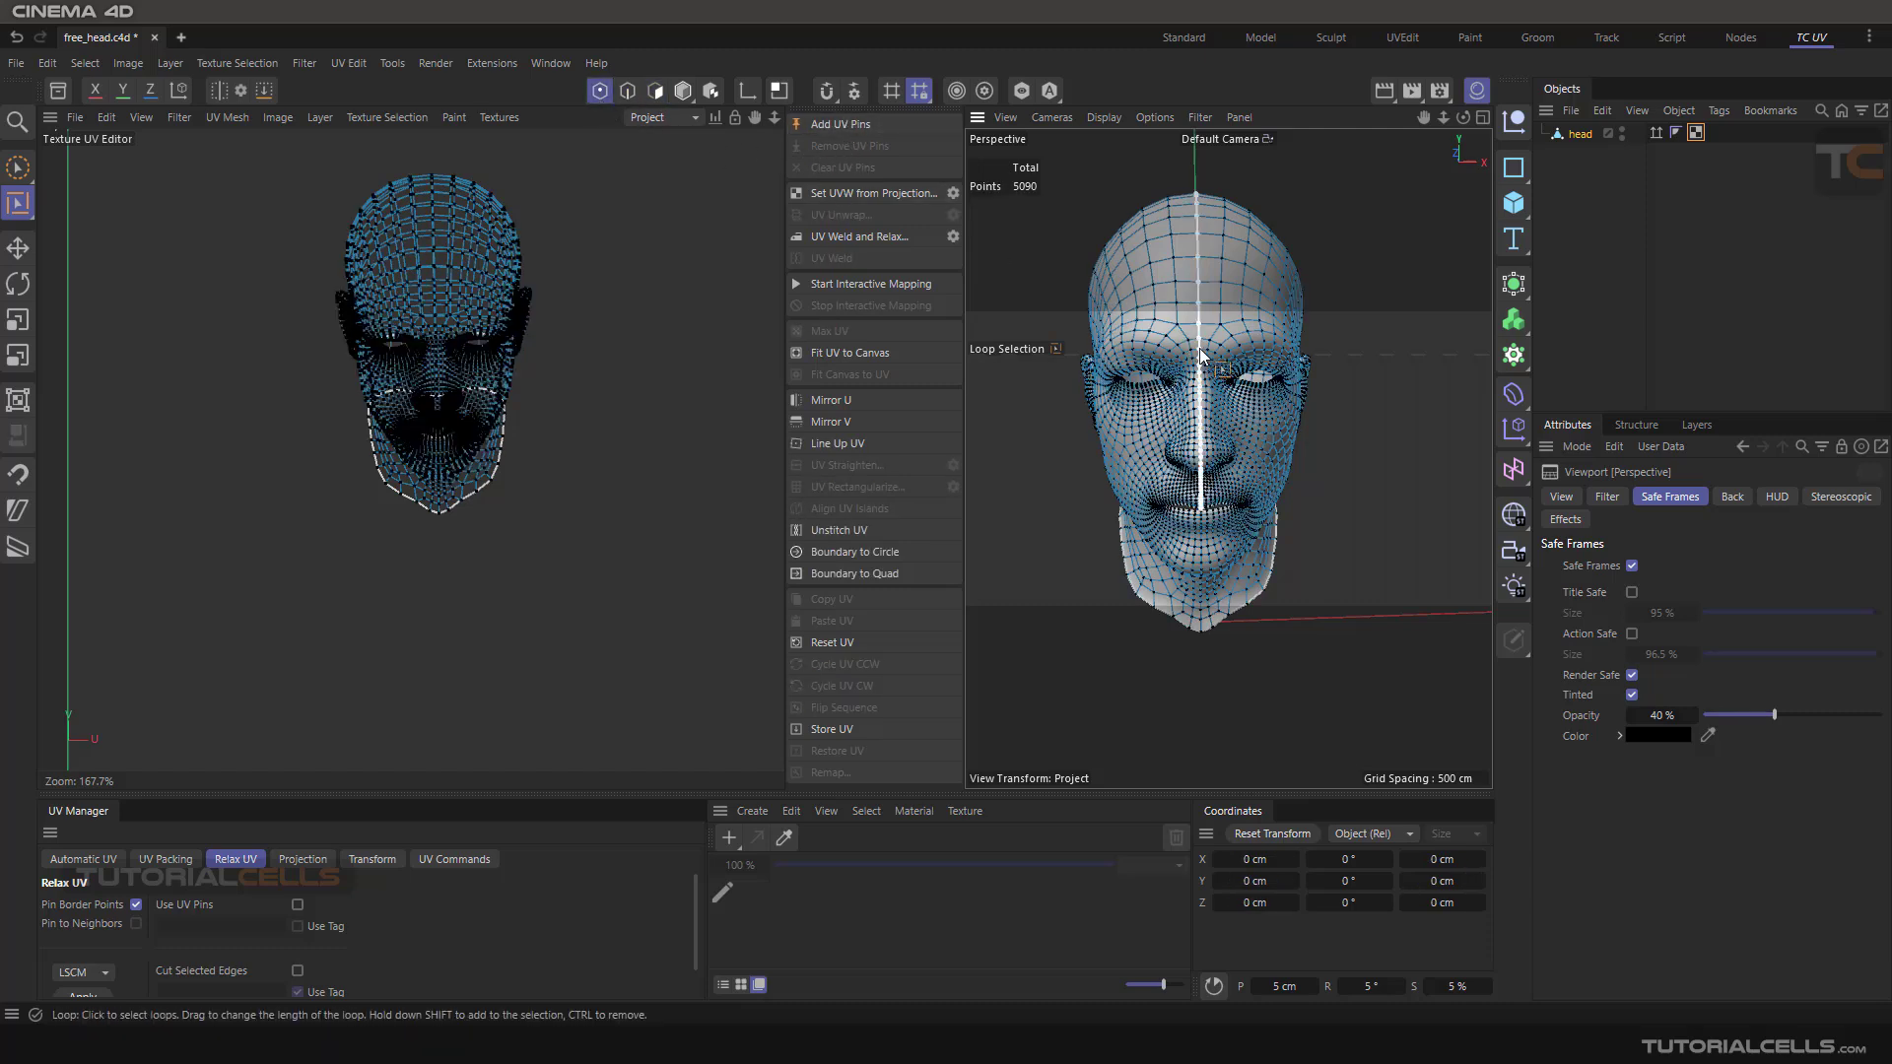
Select point loops above the eyes on the head using Loop Selection
mouse_move(1253, 335)
alt+mouse_down()
mouse_move(1204, 317)
mouse_move(1281, 347)
alt+mouse_up()
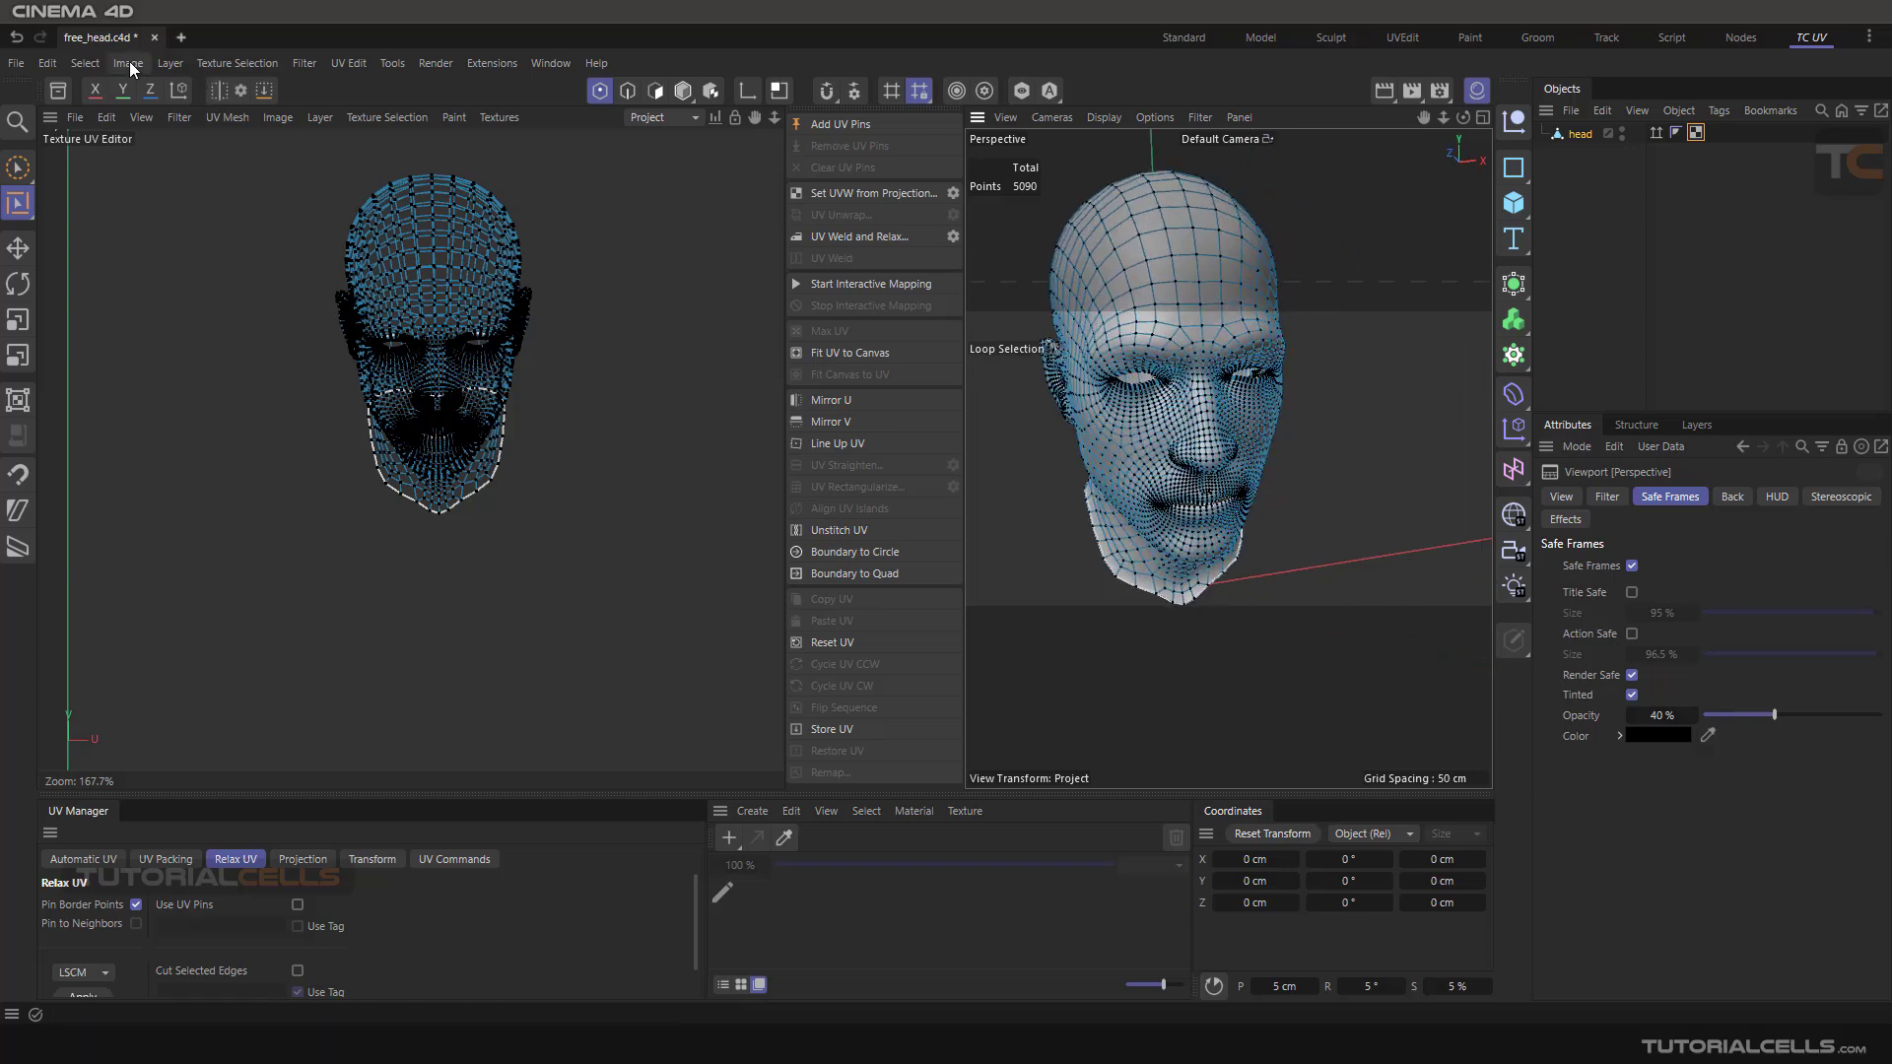
click(85, 63)
click(104, 148)
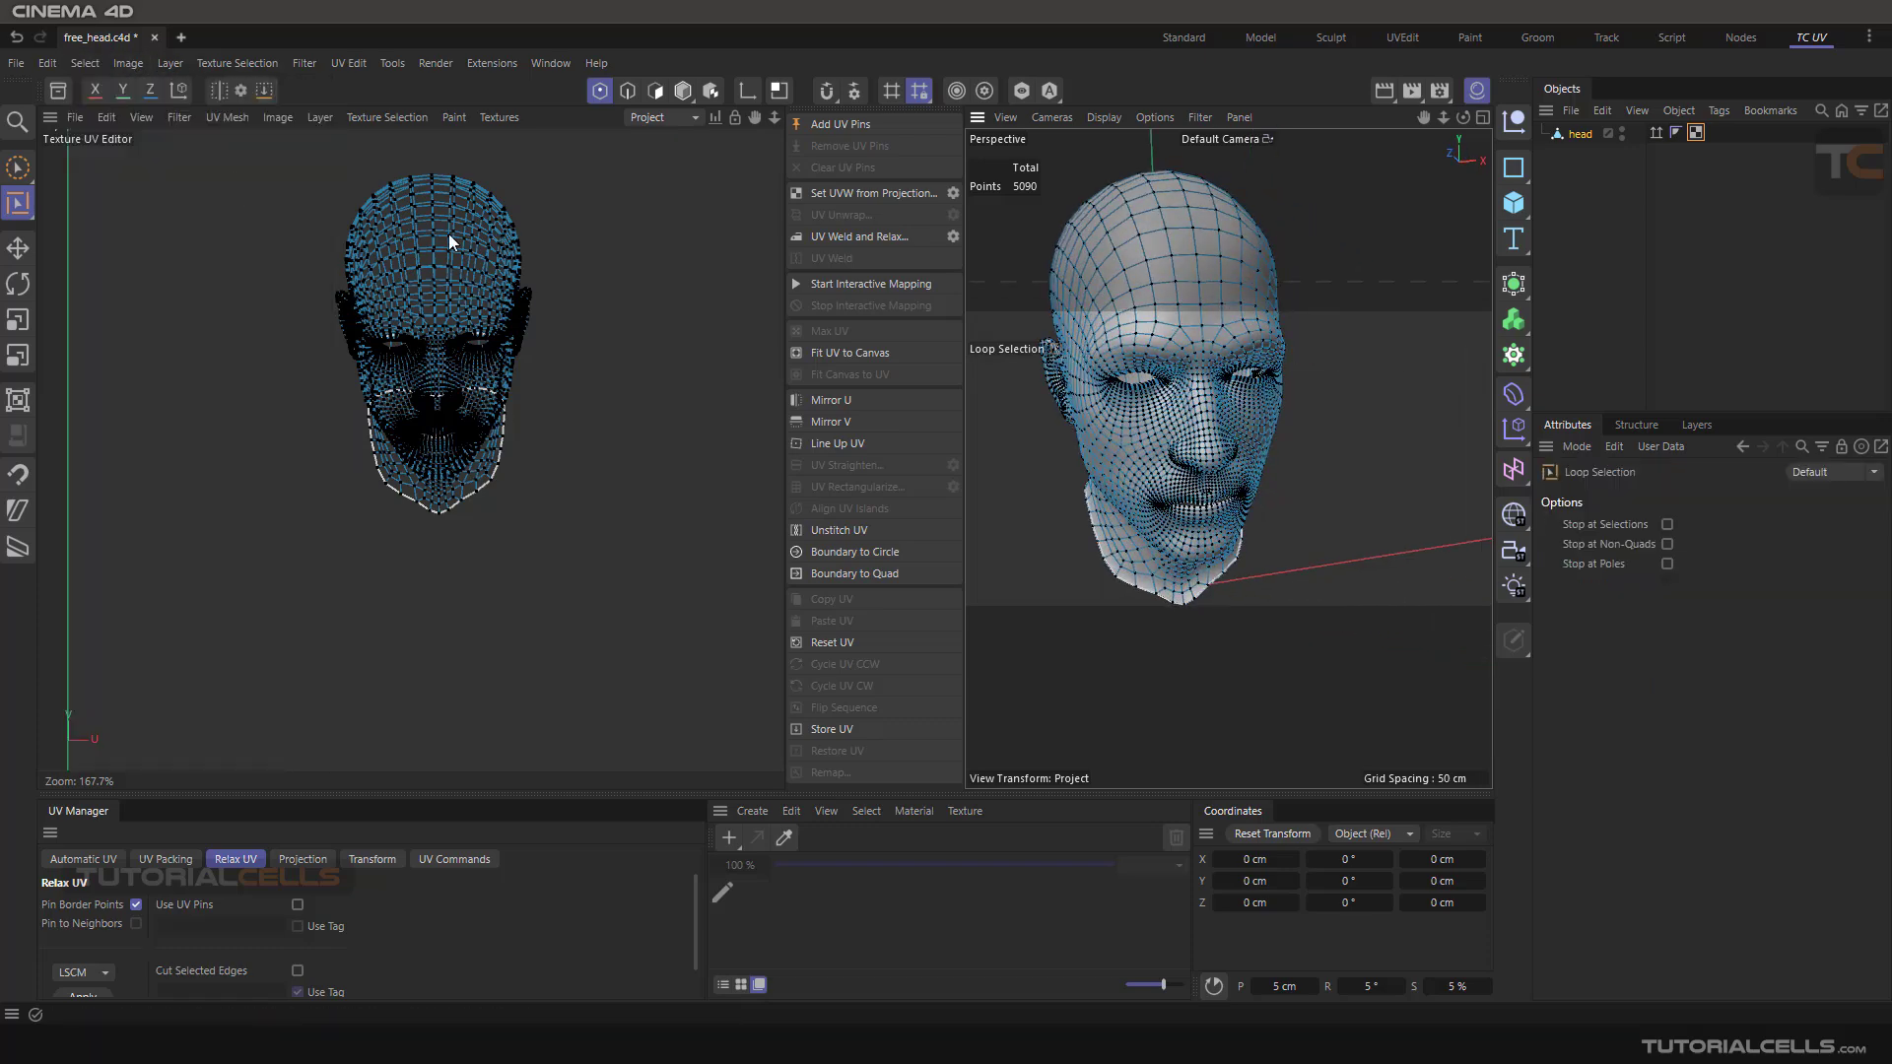
click(1184, 307)
alt+drag(1334, 364, 1222, 340)
scroll(1222, 340, up, 5)
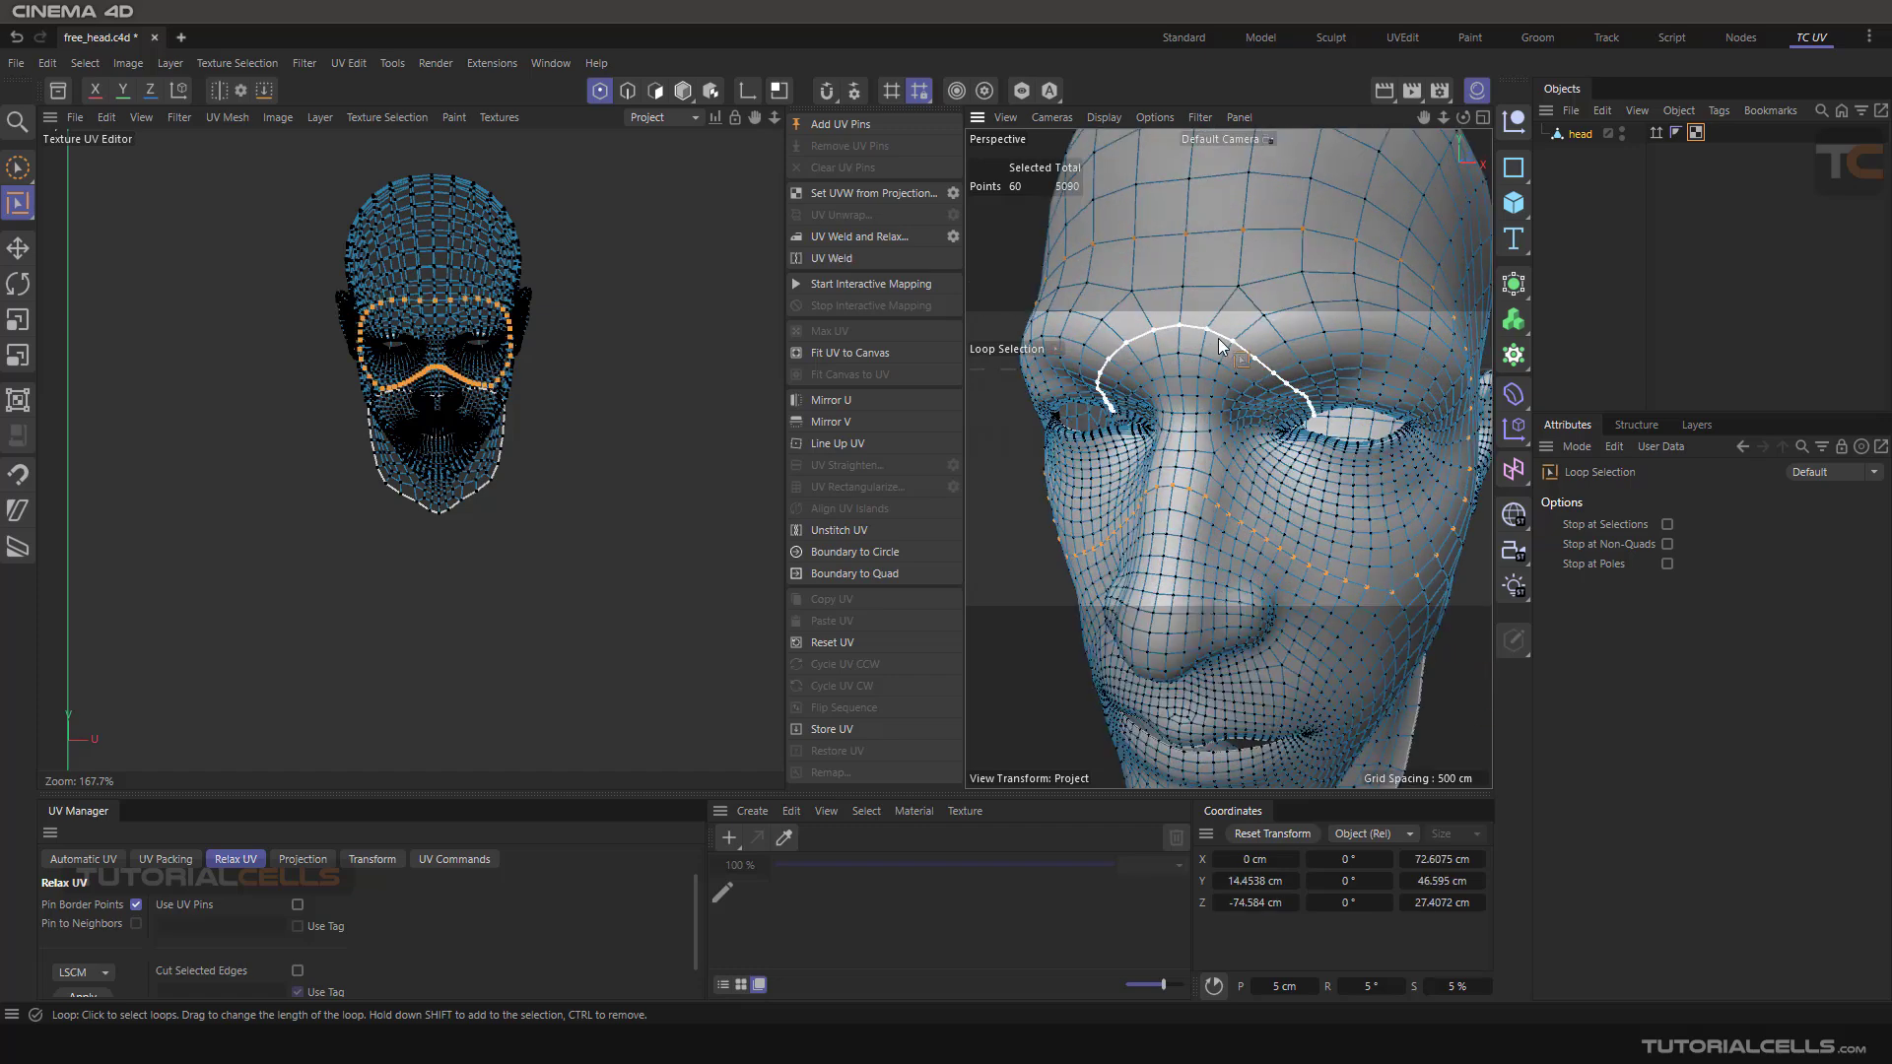
shift+click(1219, 342)
scroll(1222, 340, down, 5)
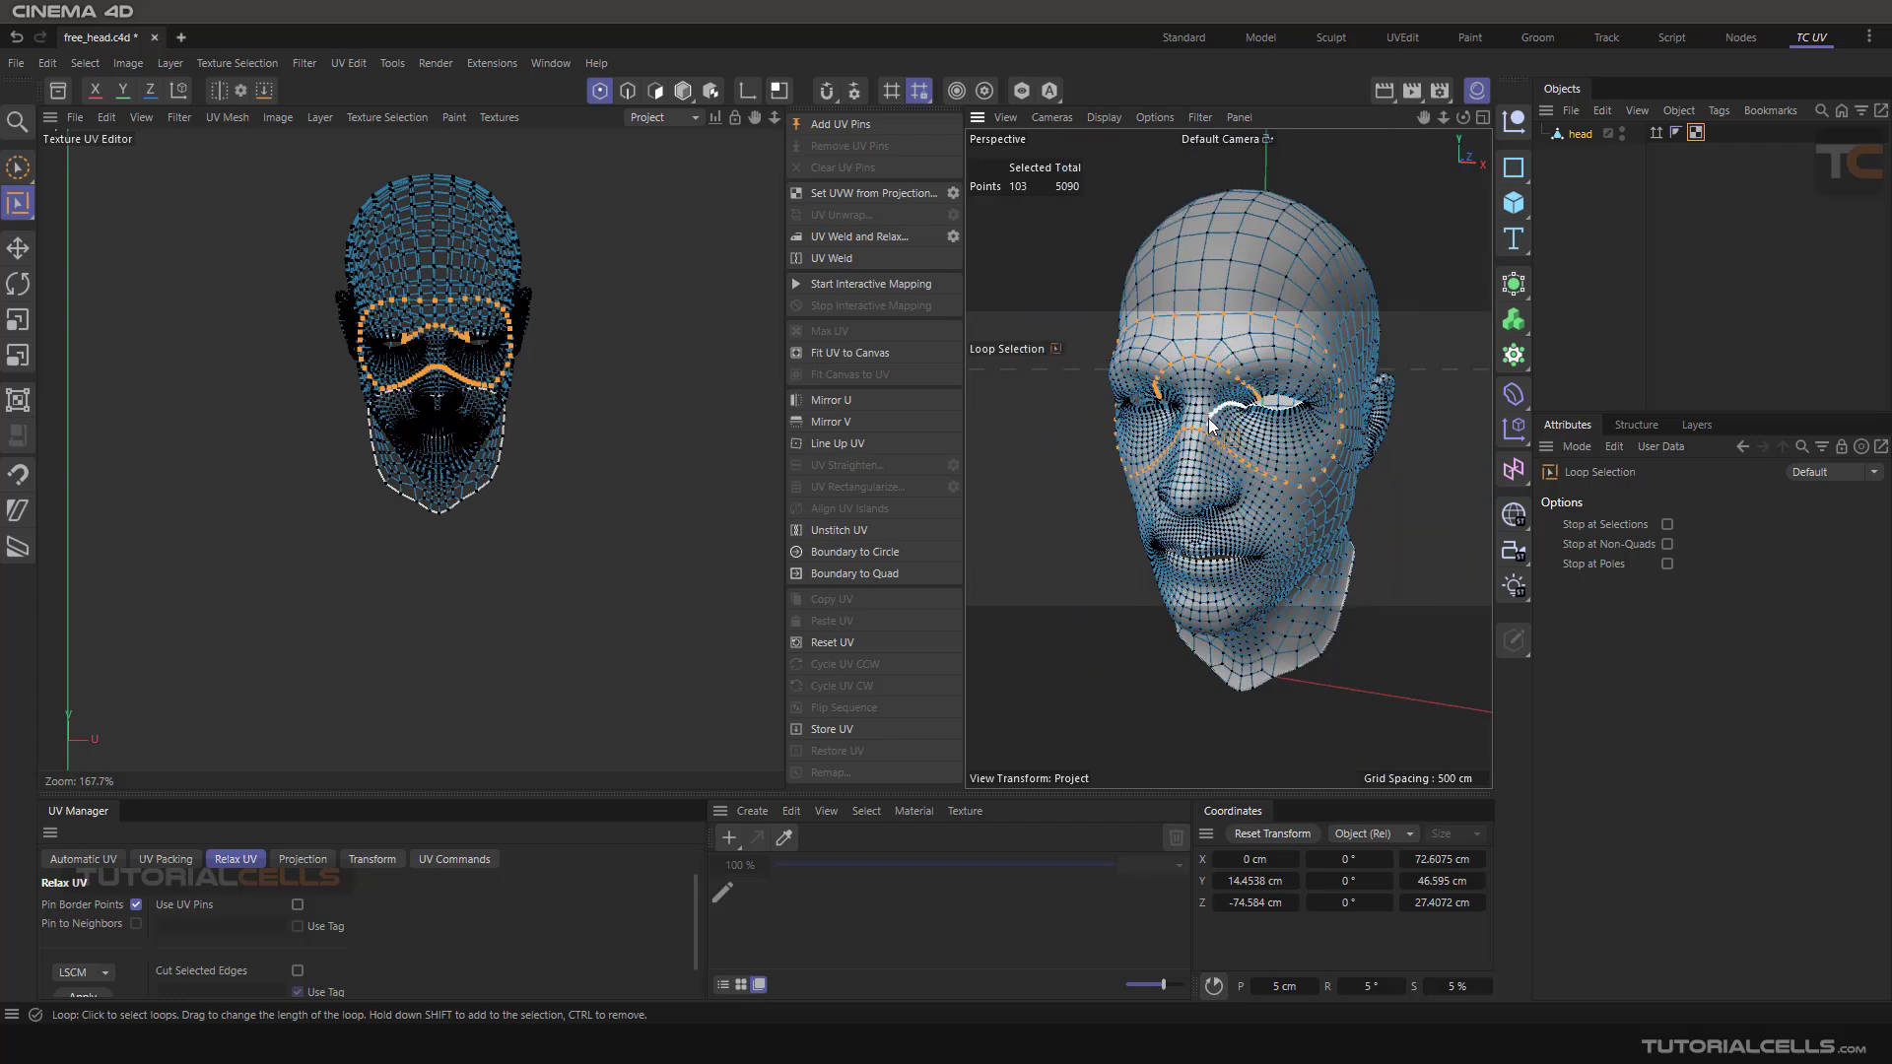
Add the point loops around the eyes and brows to the selection
shift+click(1204, 418)
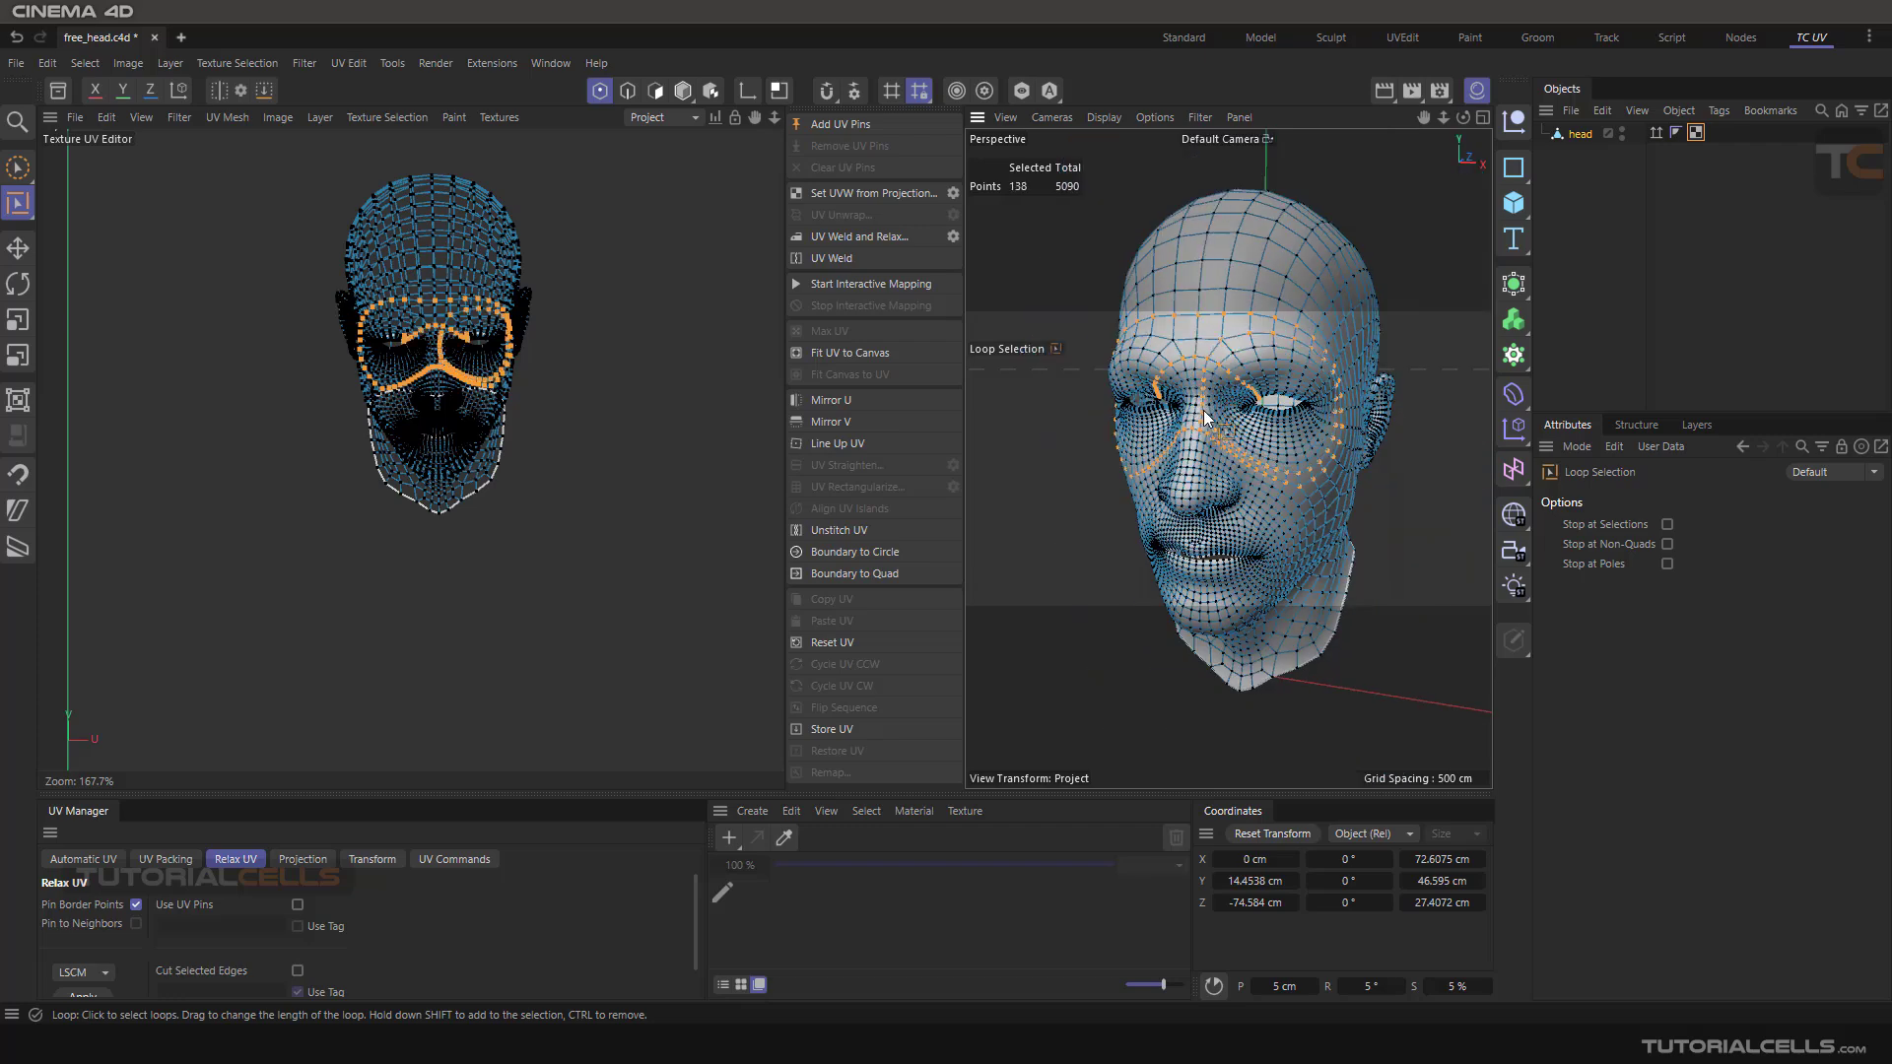
shift+click(1155, 361)
alt+drag(1222, 404, 1197, 375)
ctrl+click(1192, 362)
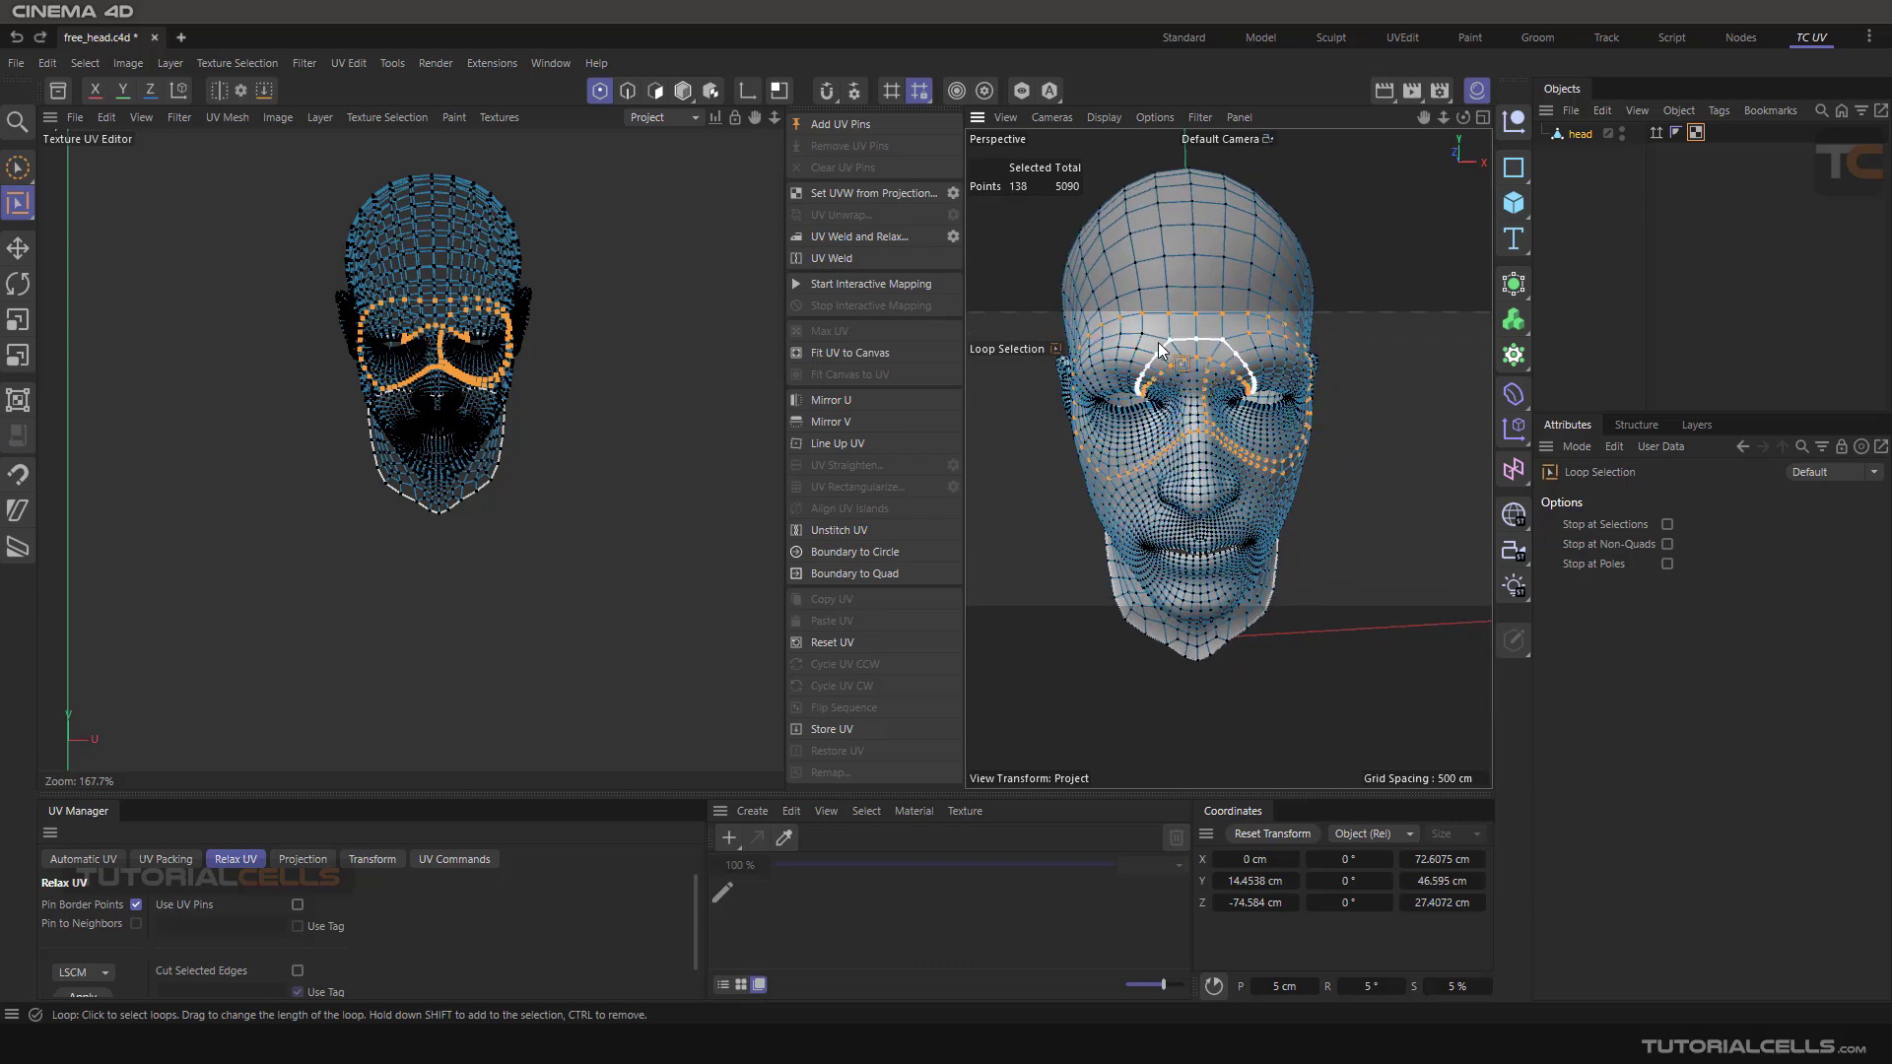
shift+click(1155, 346)
mouse_move(1380, 406)
alt+mouse_down()
mouse_move(1301, 422)
mouse_move(1356, 410)
mouse_move(1351, 394)
alt+mouse_up()
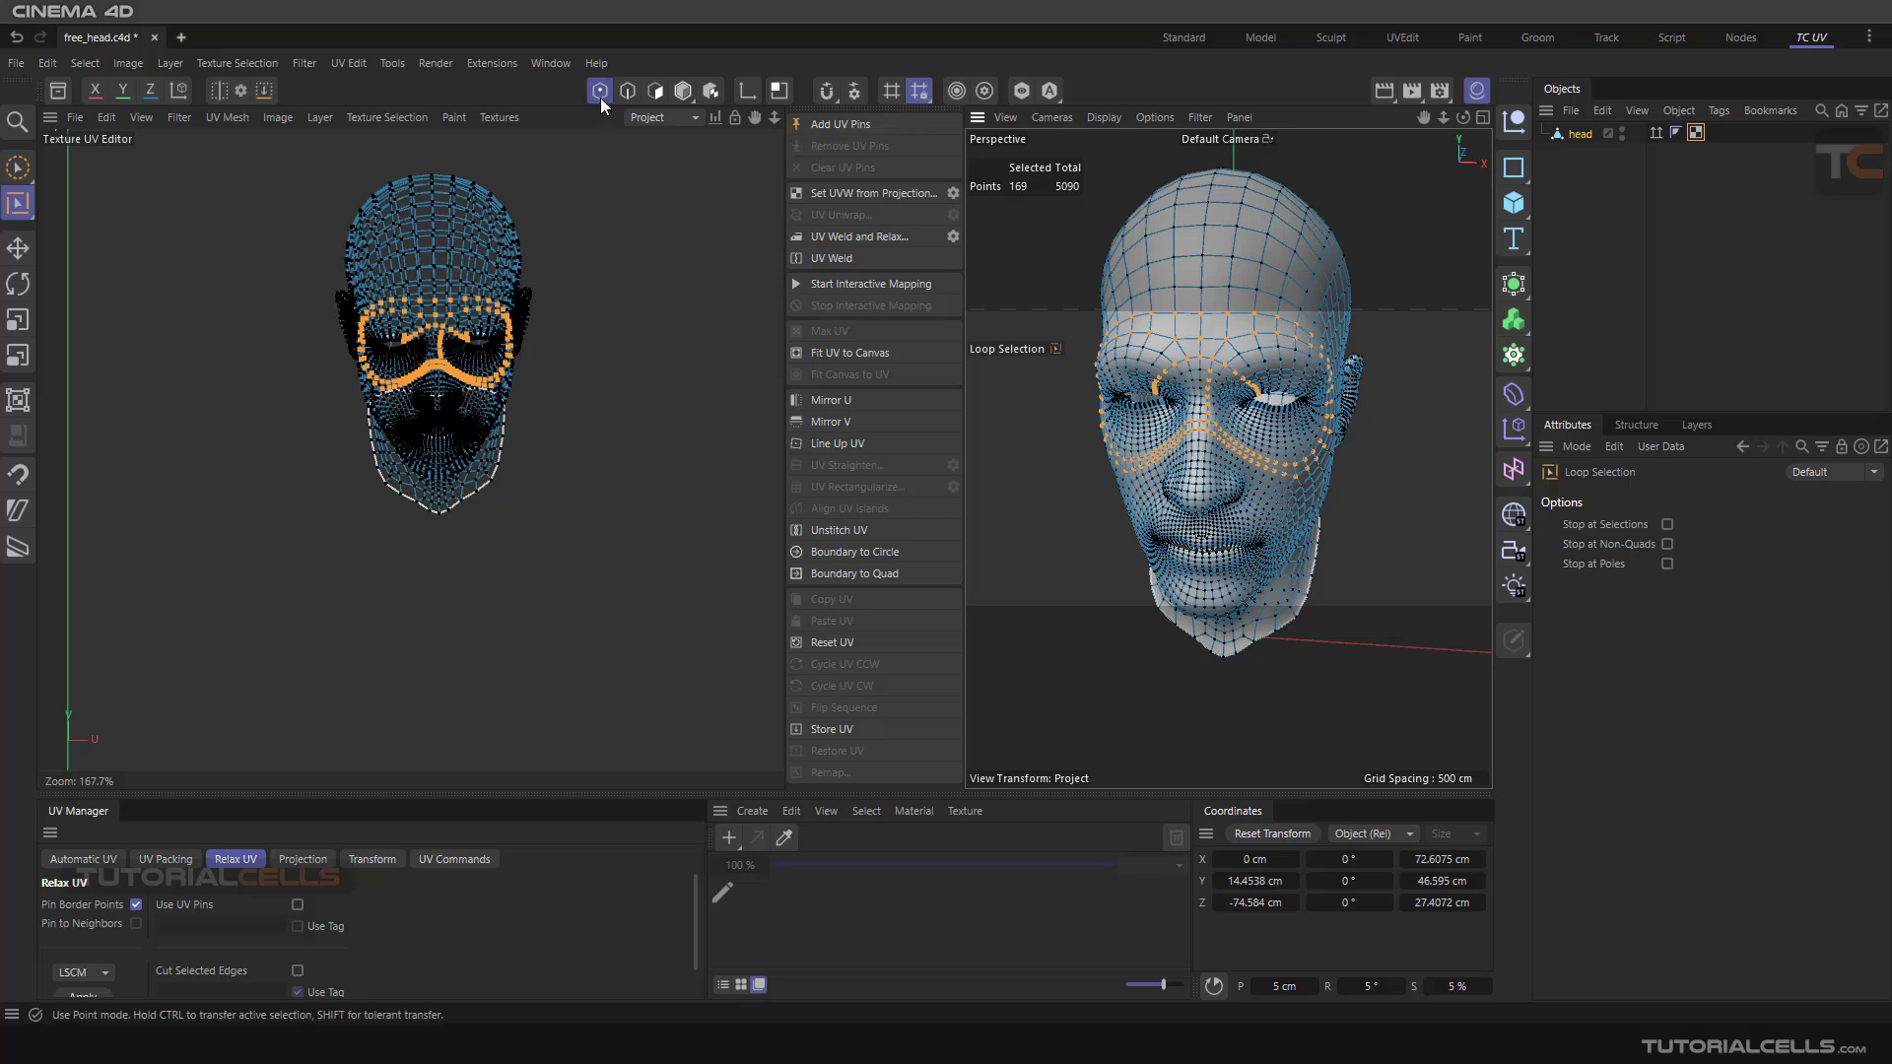
Add UV pins to the selected points
click(819, 126)
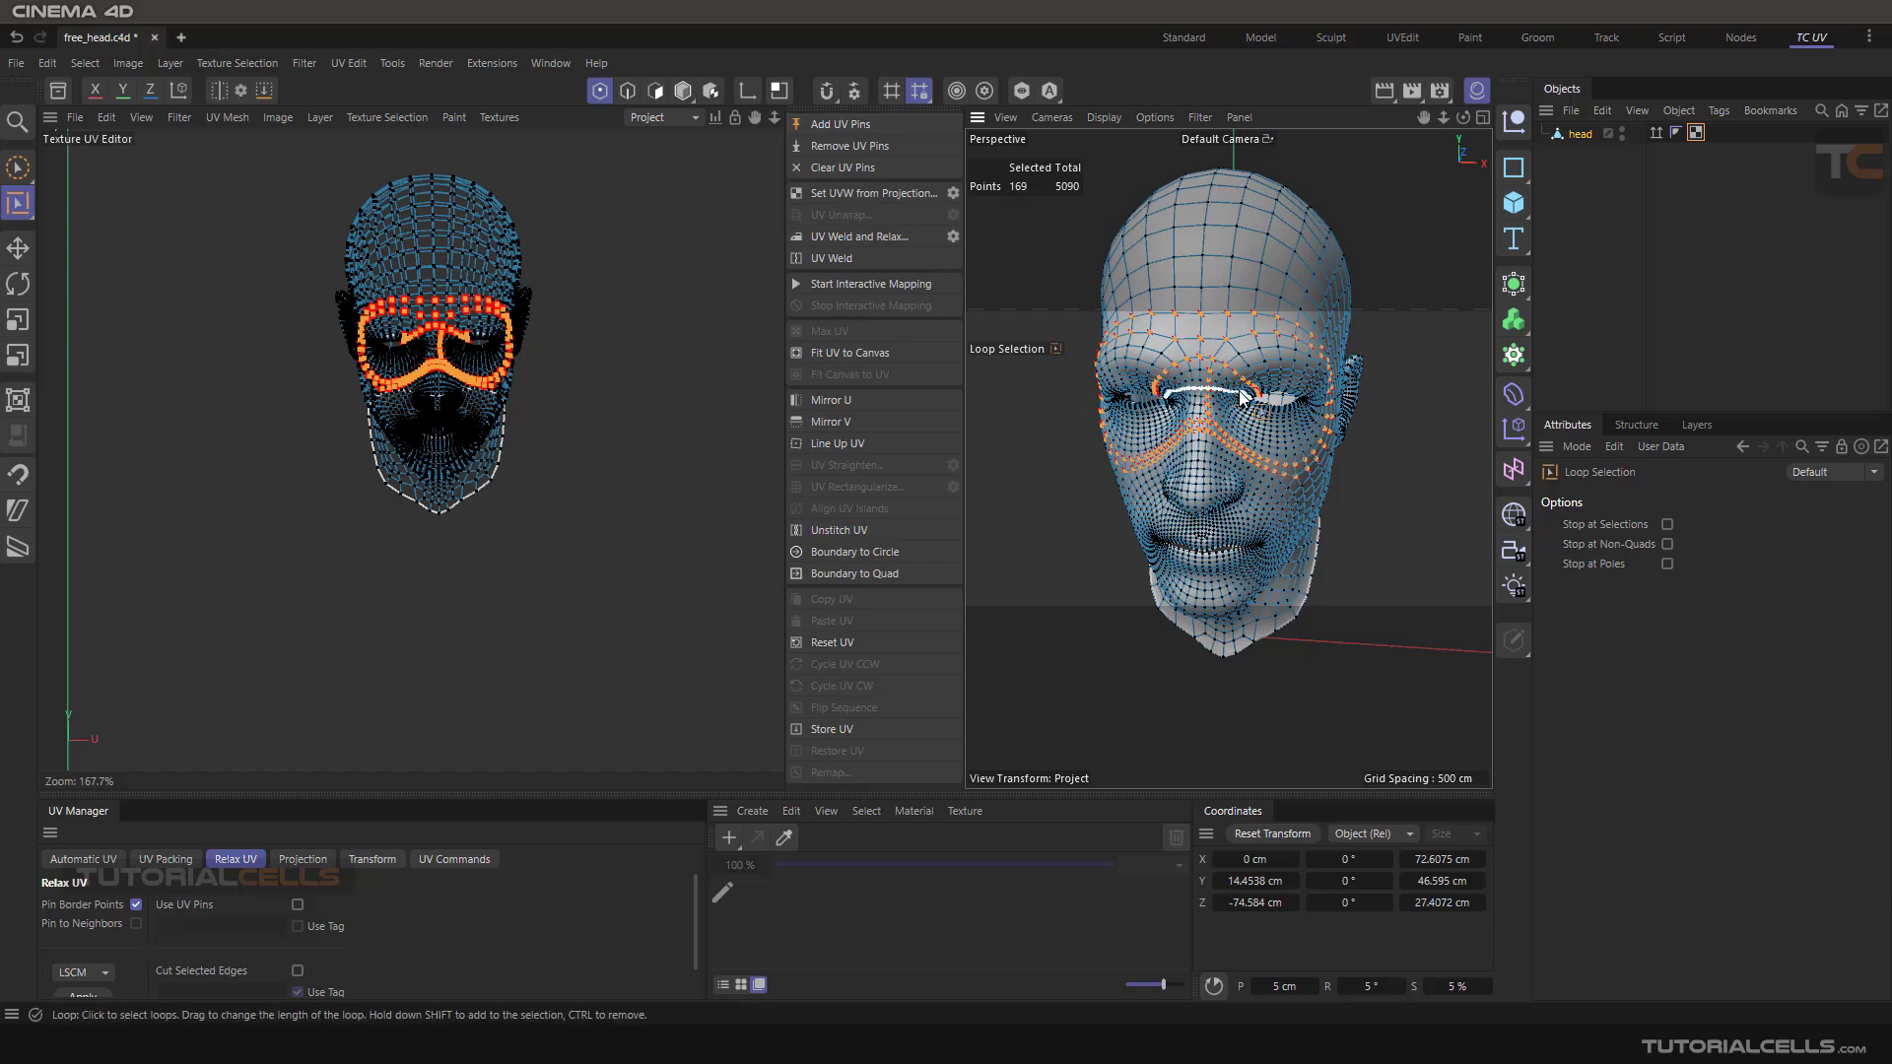
scroll(1281, 382, up, 3)
scroll(1275, 383, down, 2)
alt+drag(1274, 381, 1232, 388)
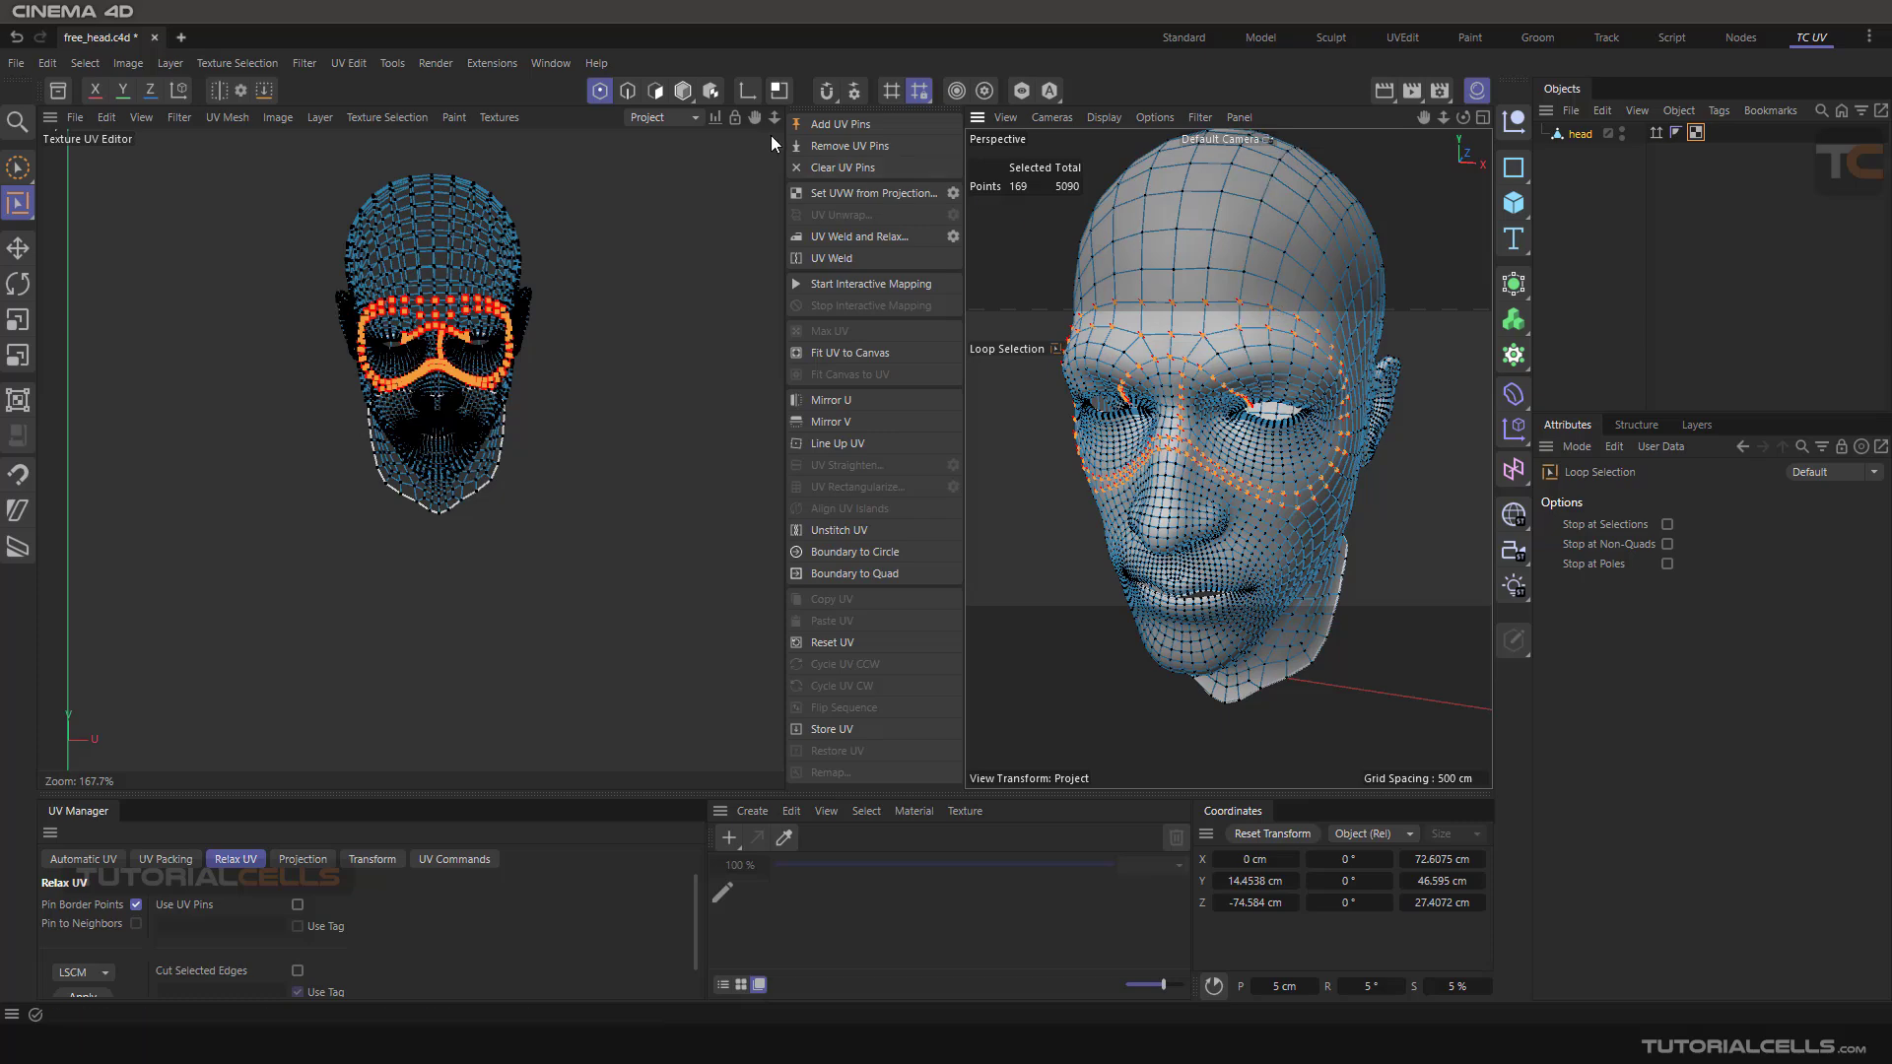
Switch to Edges mode and unwrap the head's UVs along the seams with UV Unwrap
click(628, 91)
scroll(1191, 333, down, 5)
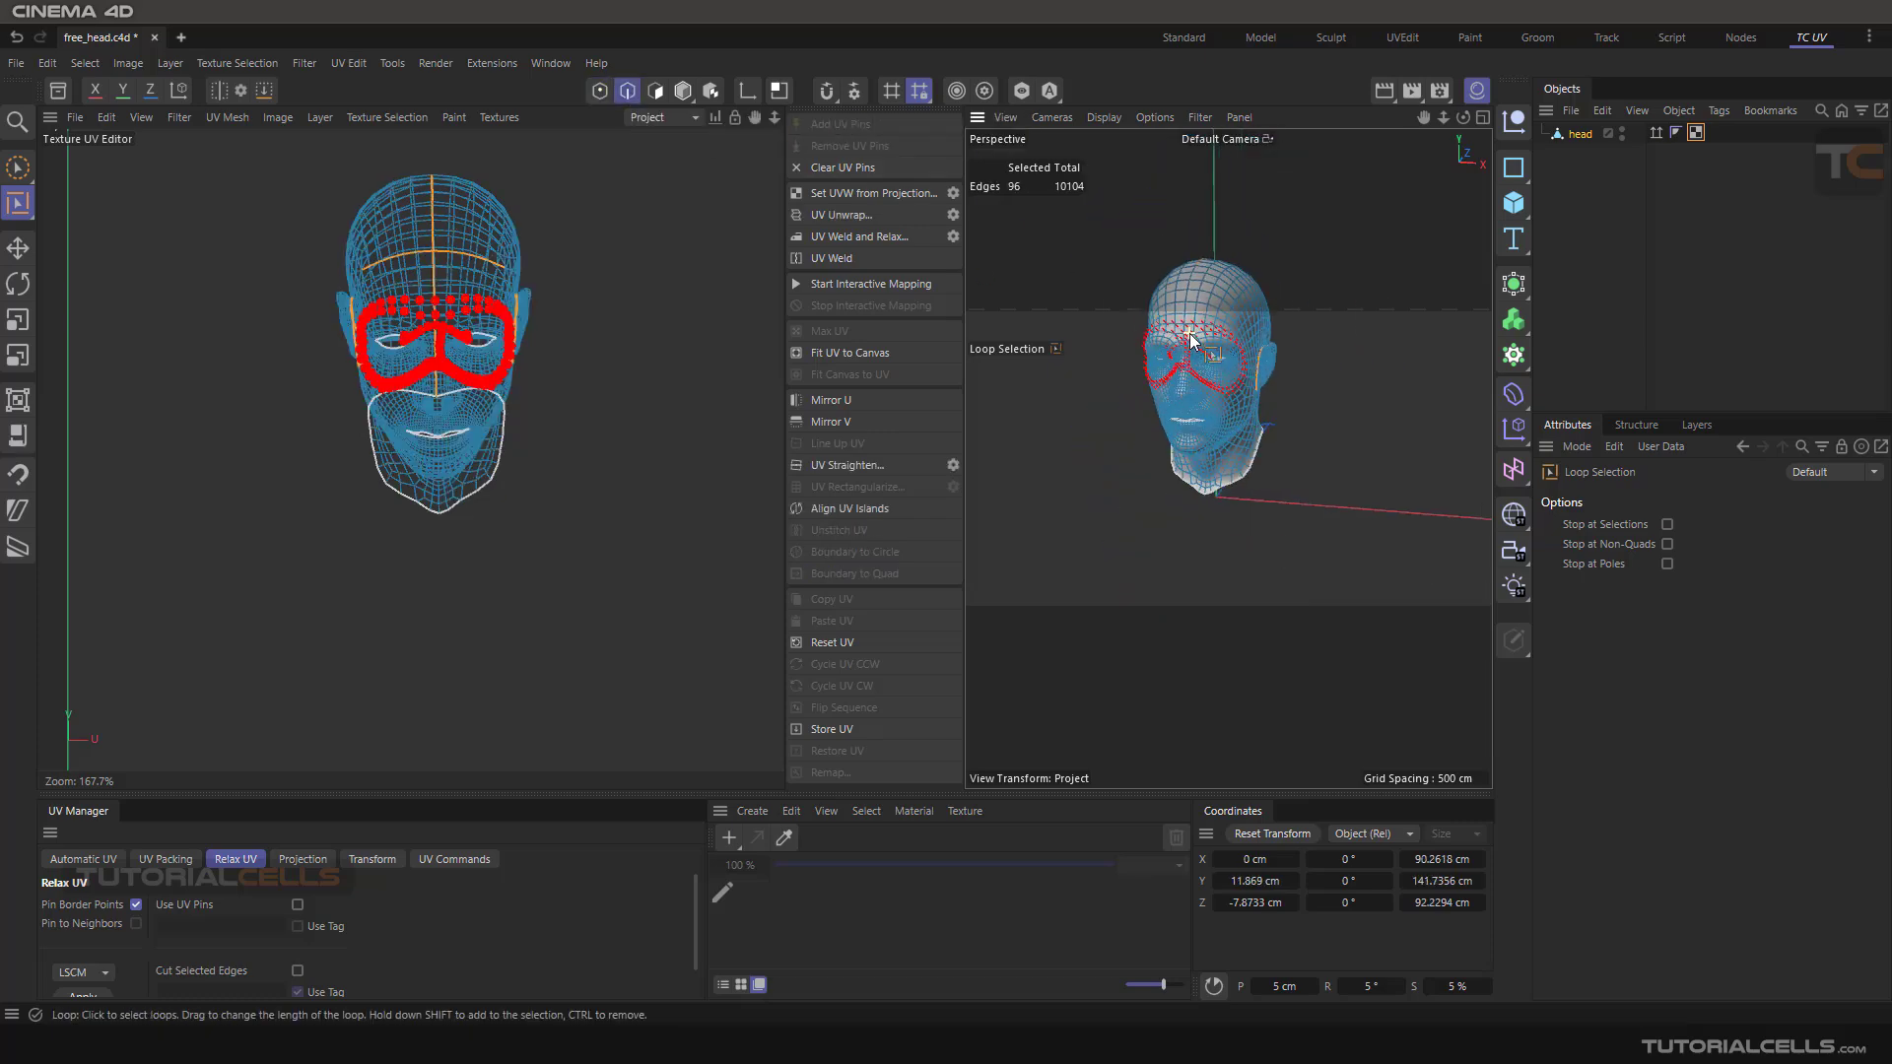
alt+drag(1329, 315, 533, 262)
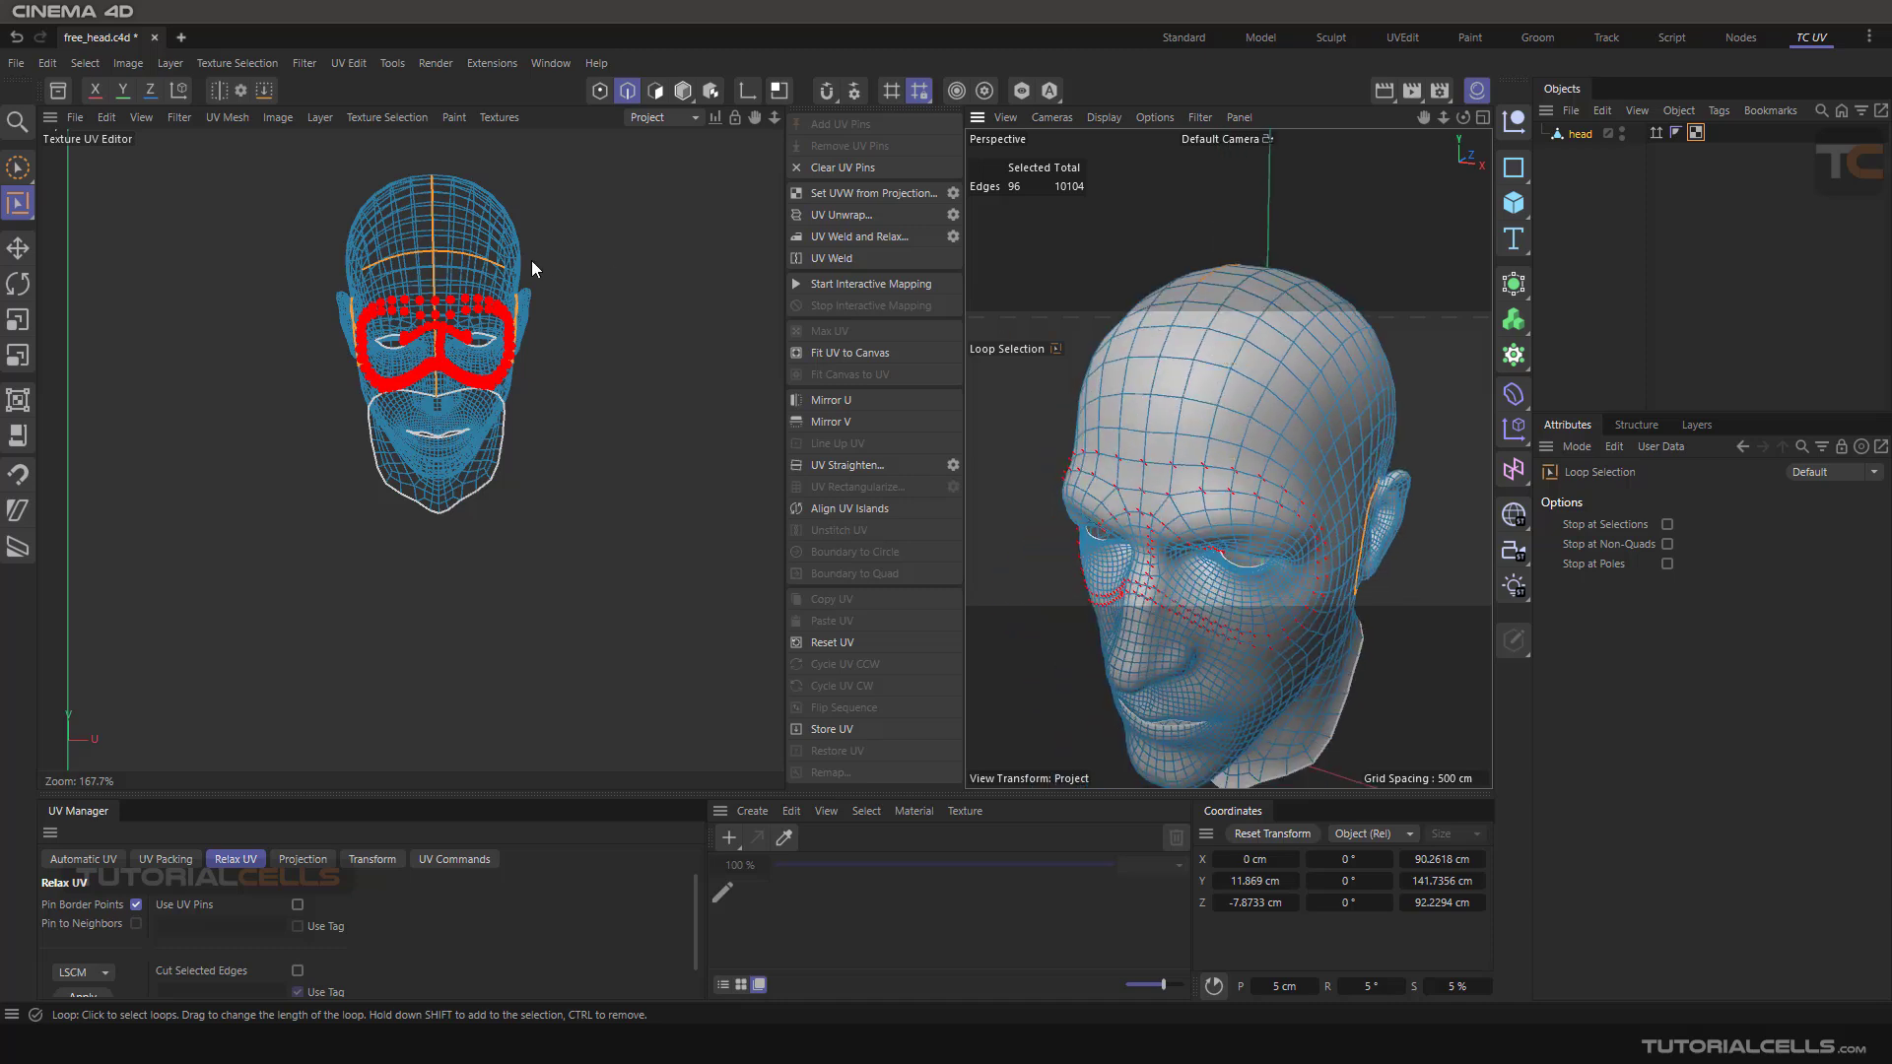
scroll(550, 319, down, 4)
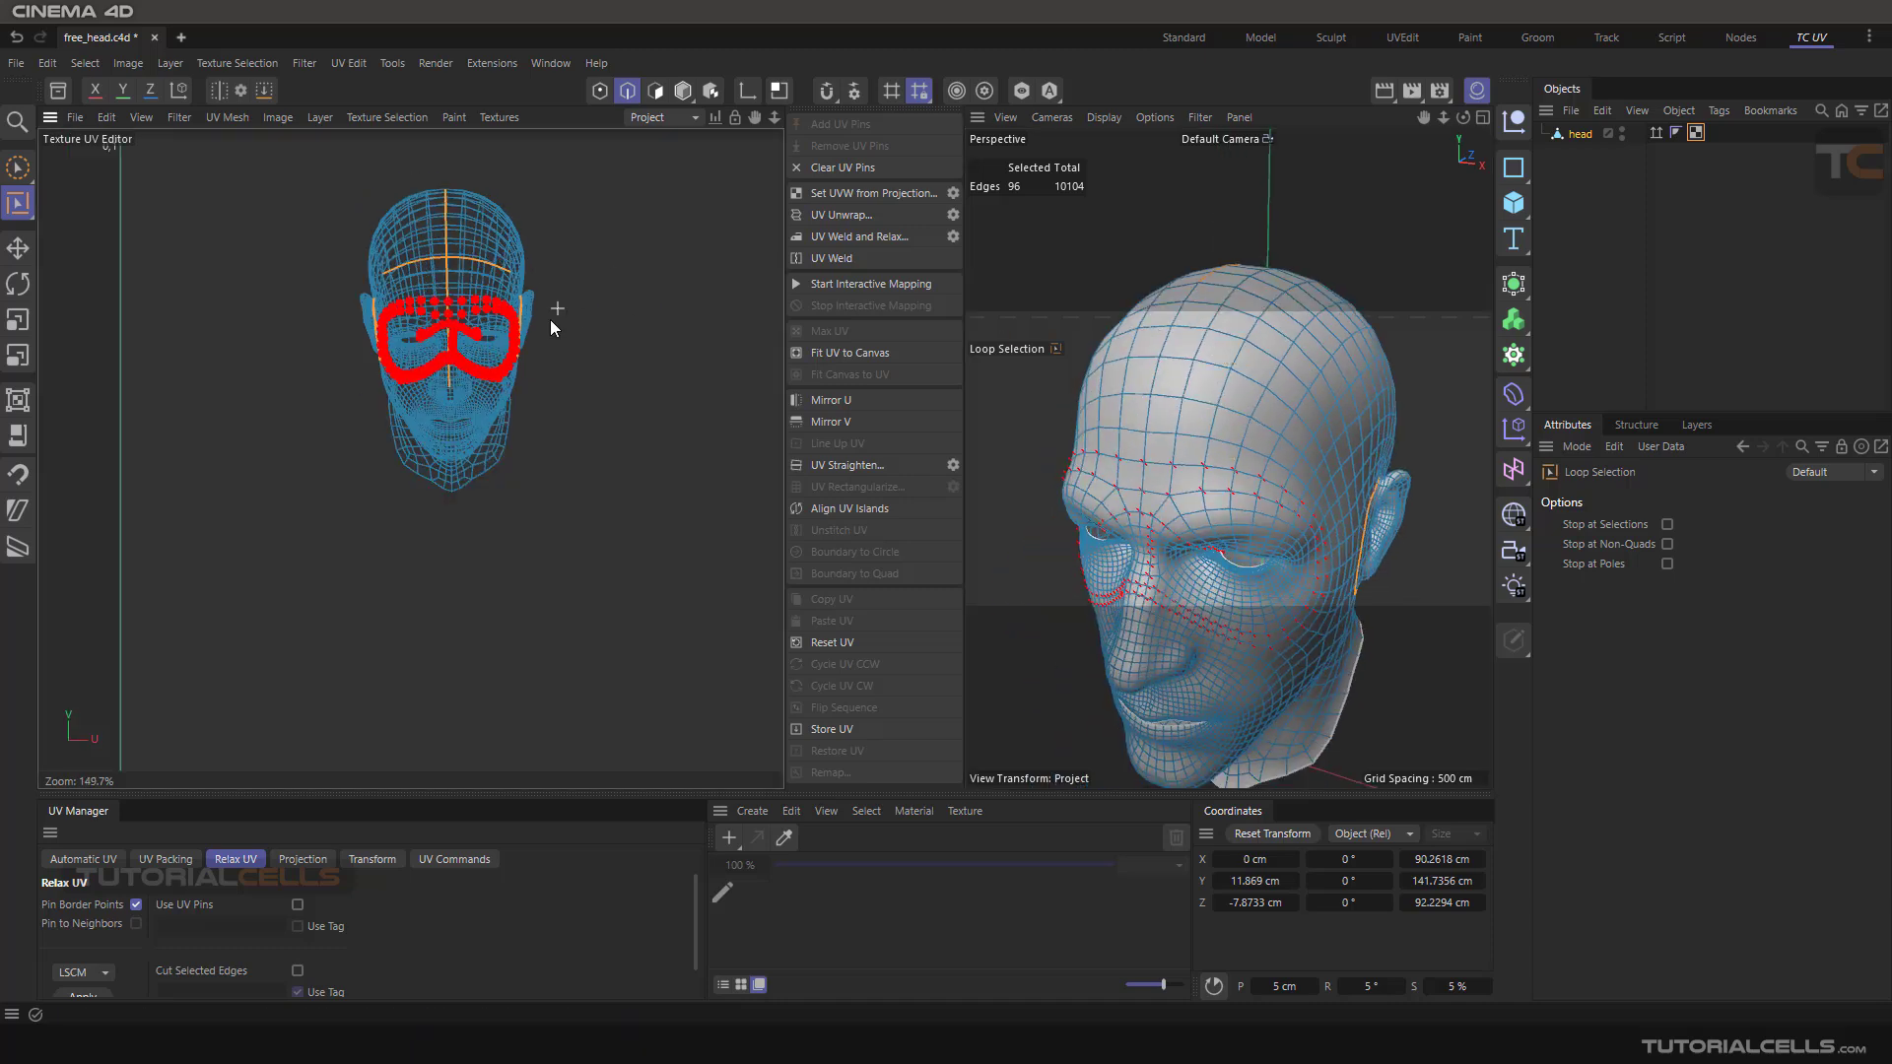
scroll(569, 318, up, 1)
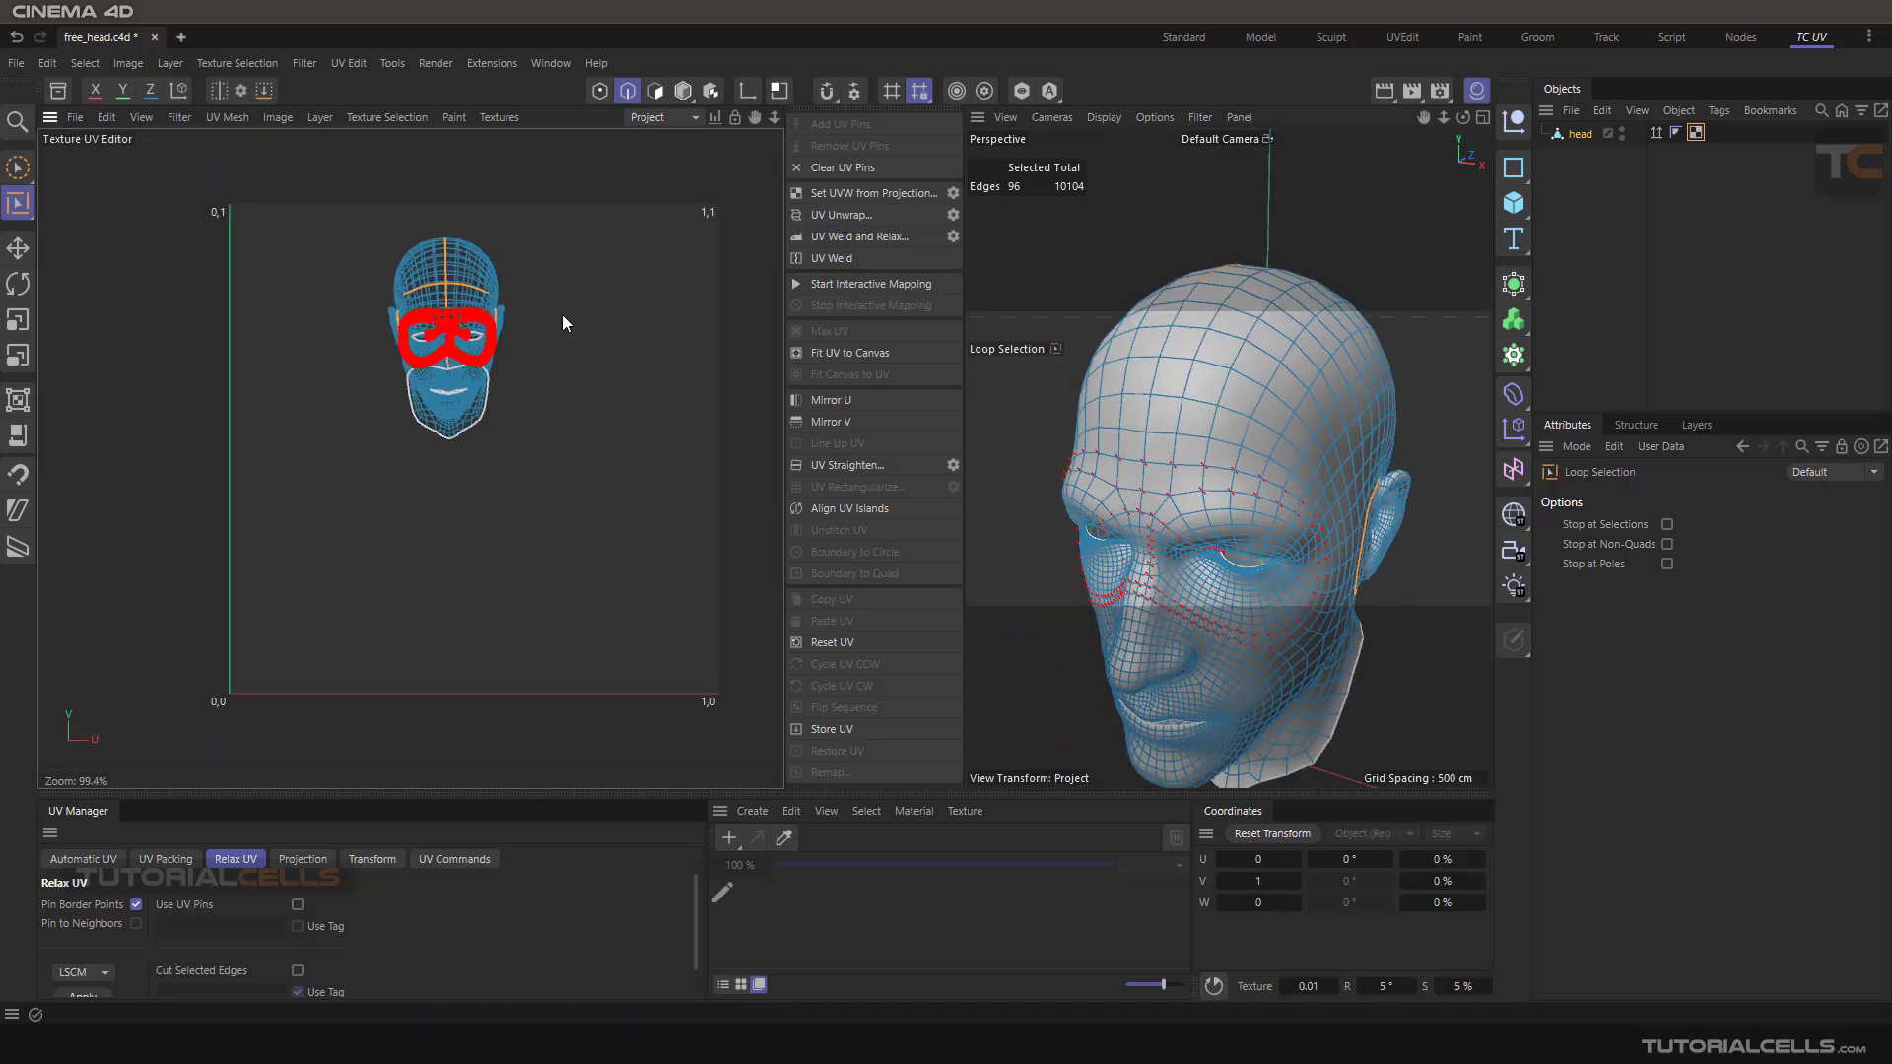
click(830, 215)
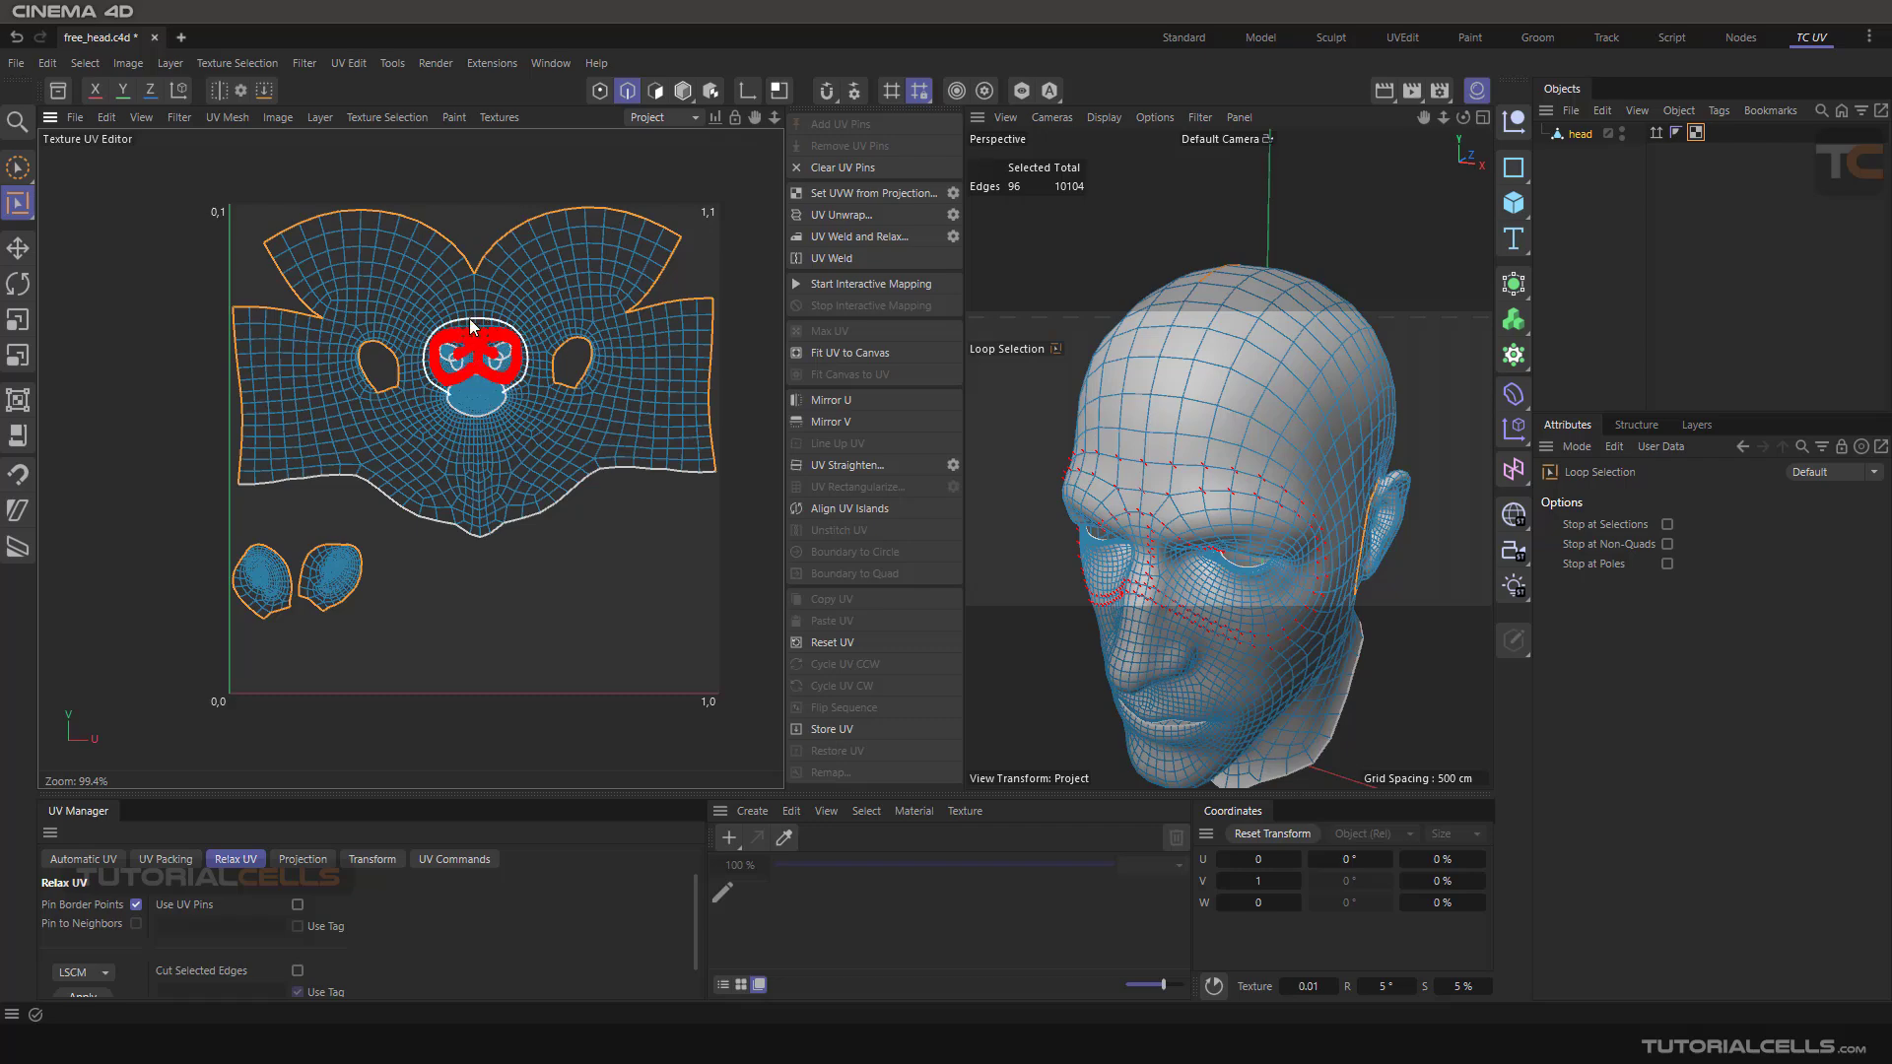
Switch to Points mode, clear the UV pins and undo the clearing
scroll(492, 365, up, 10)
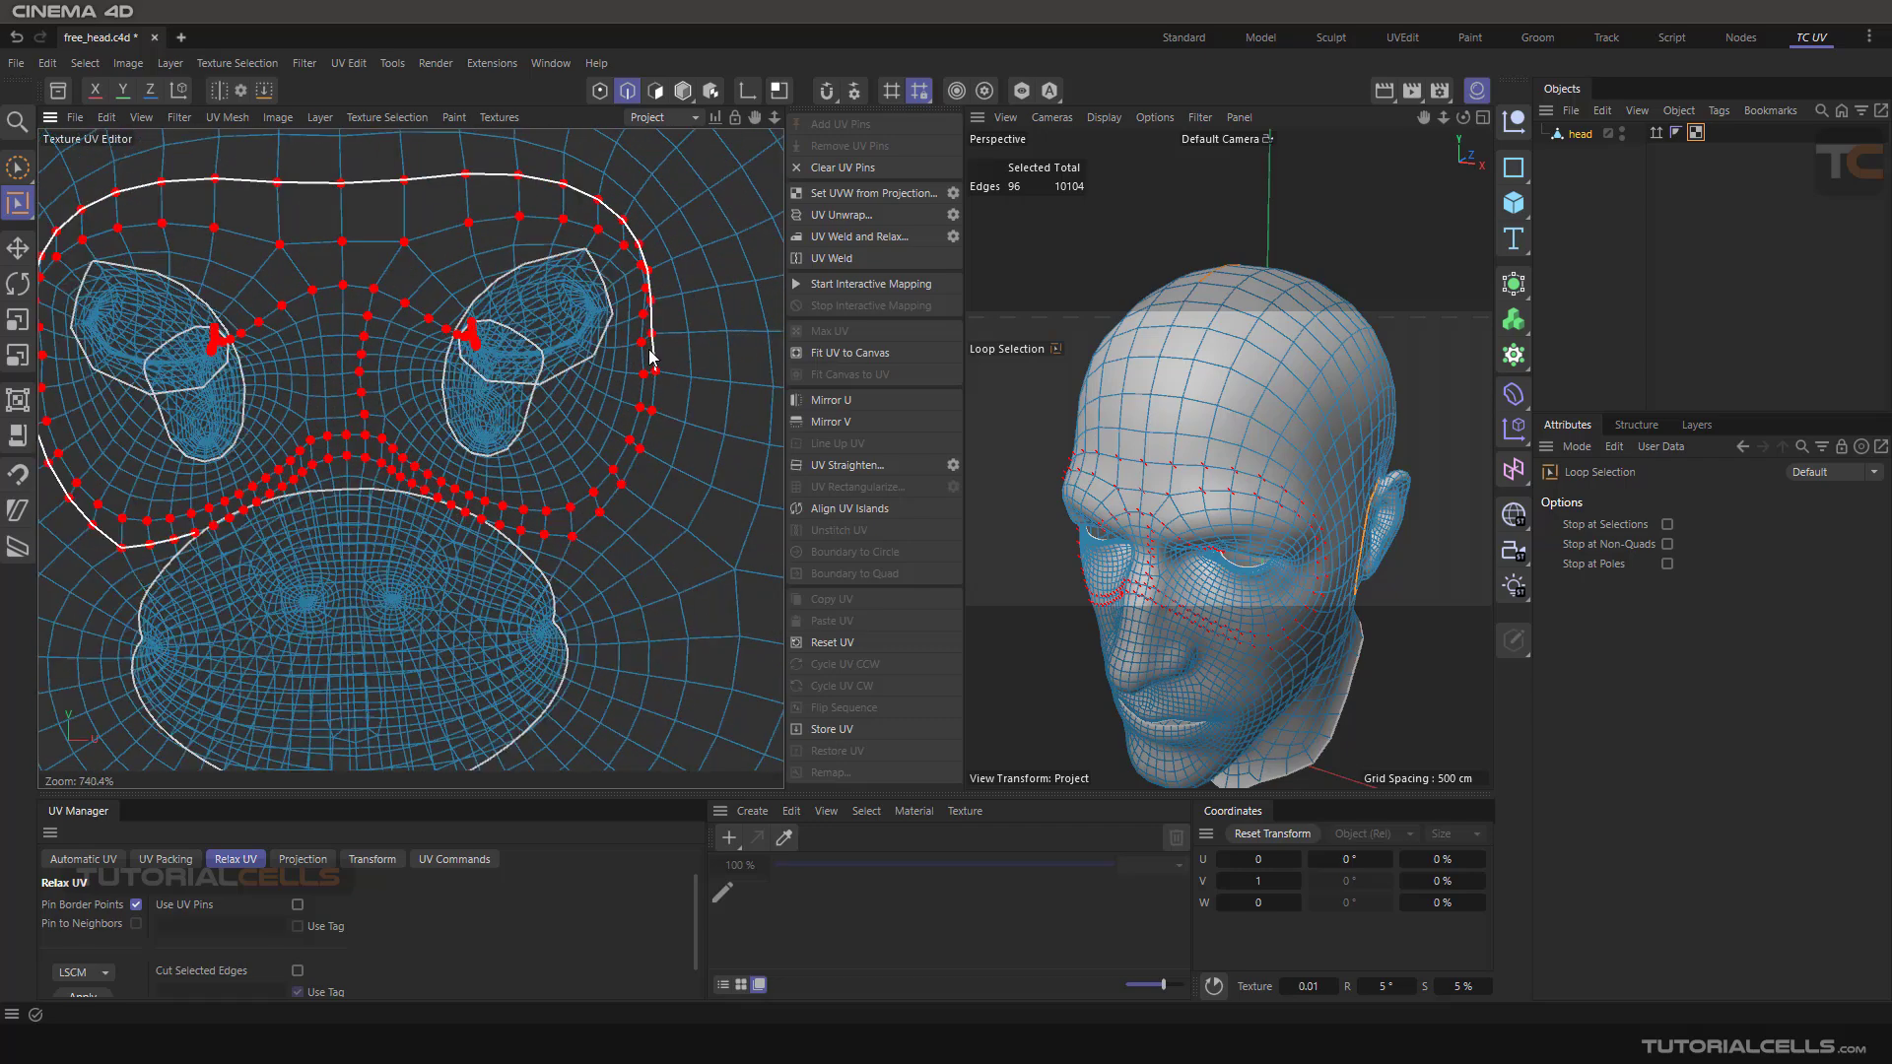
scroll(650, 359, down, 8)
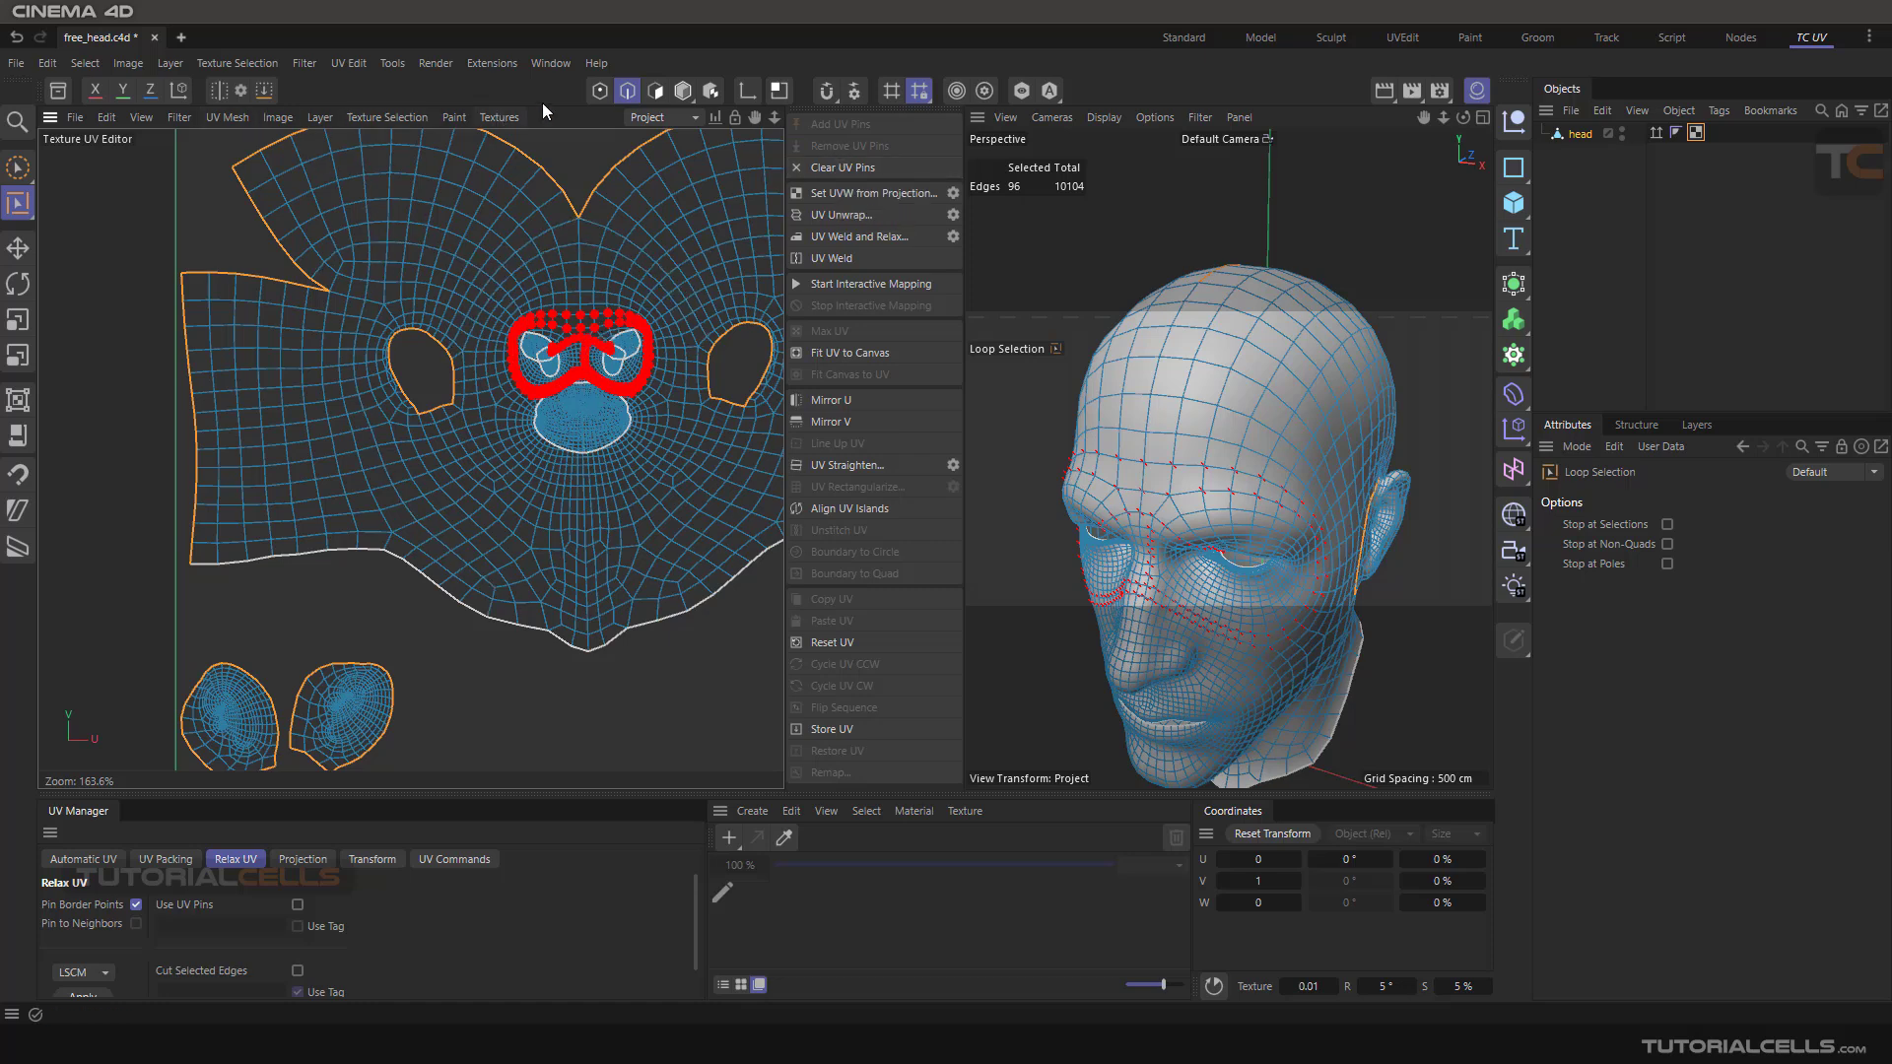
click(599, 90)
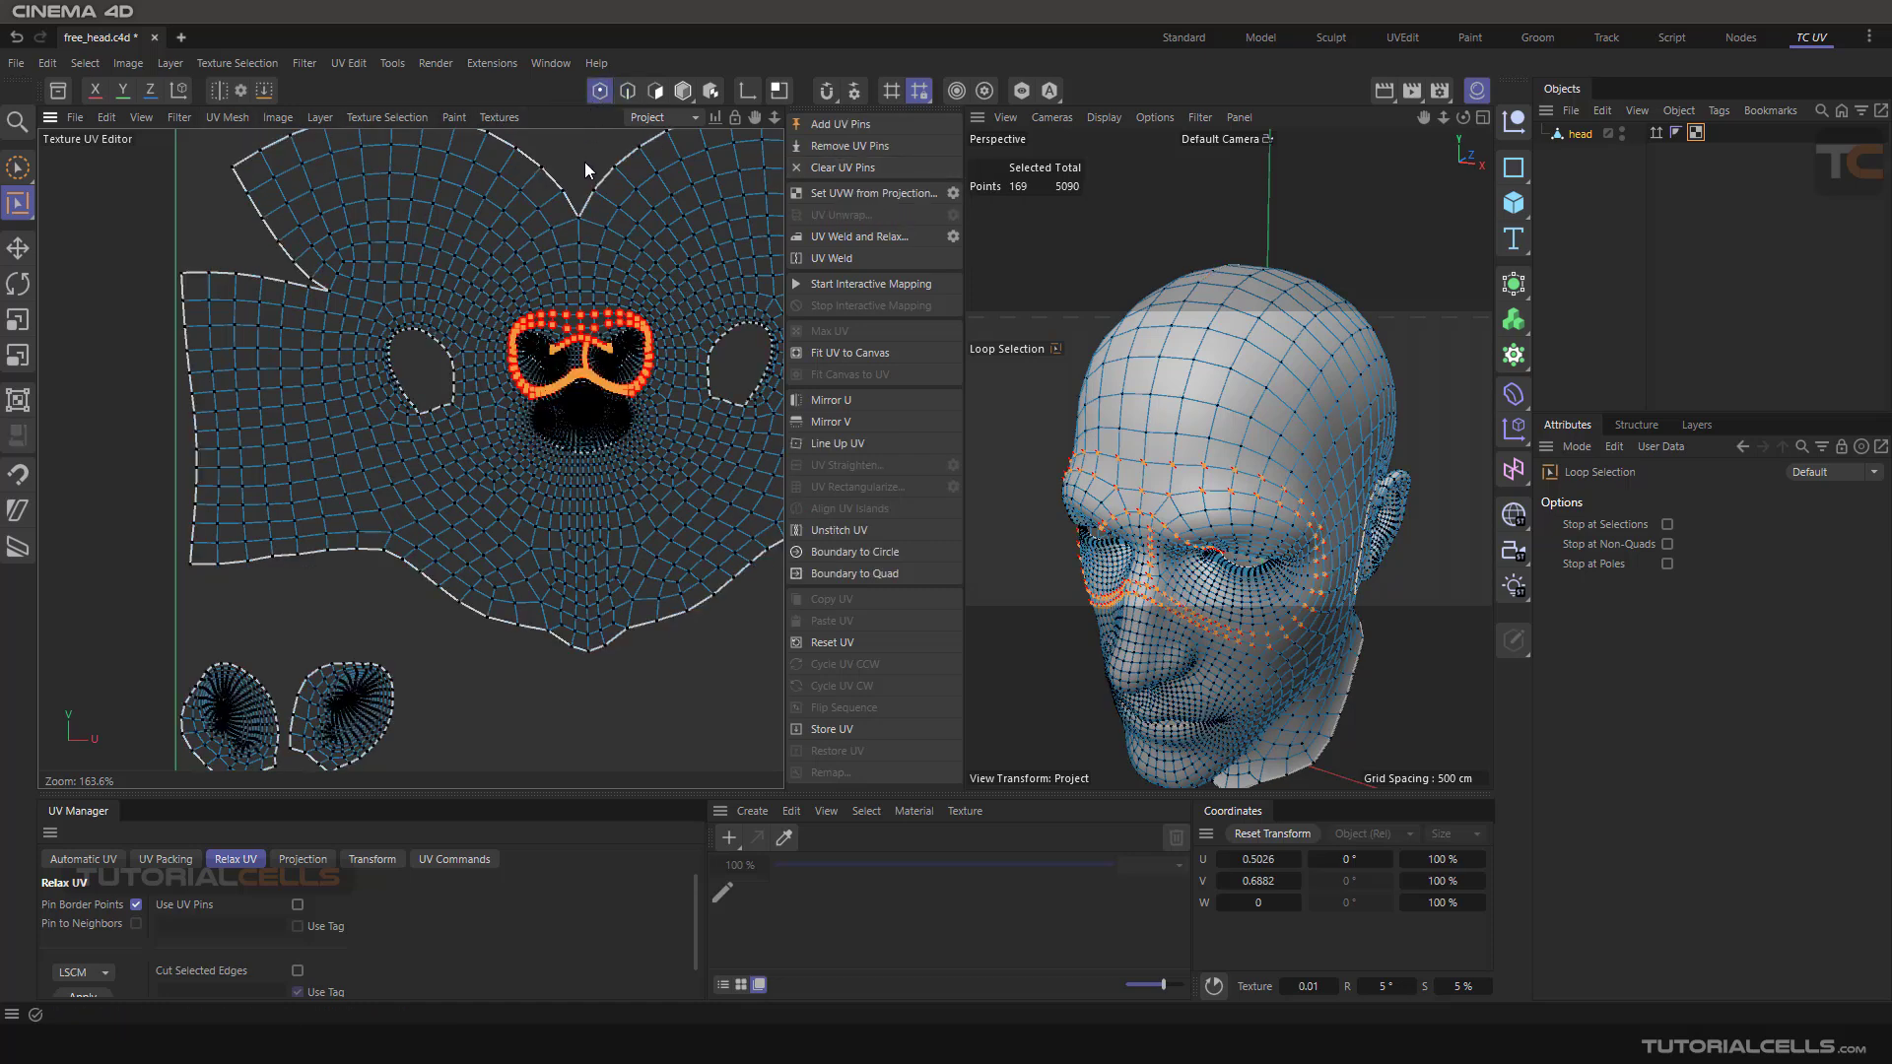
click(812, 168)
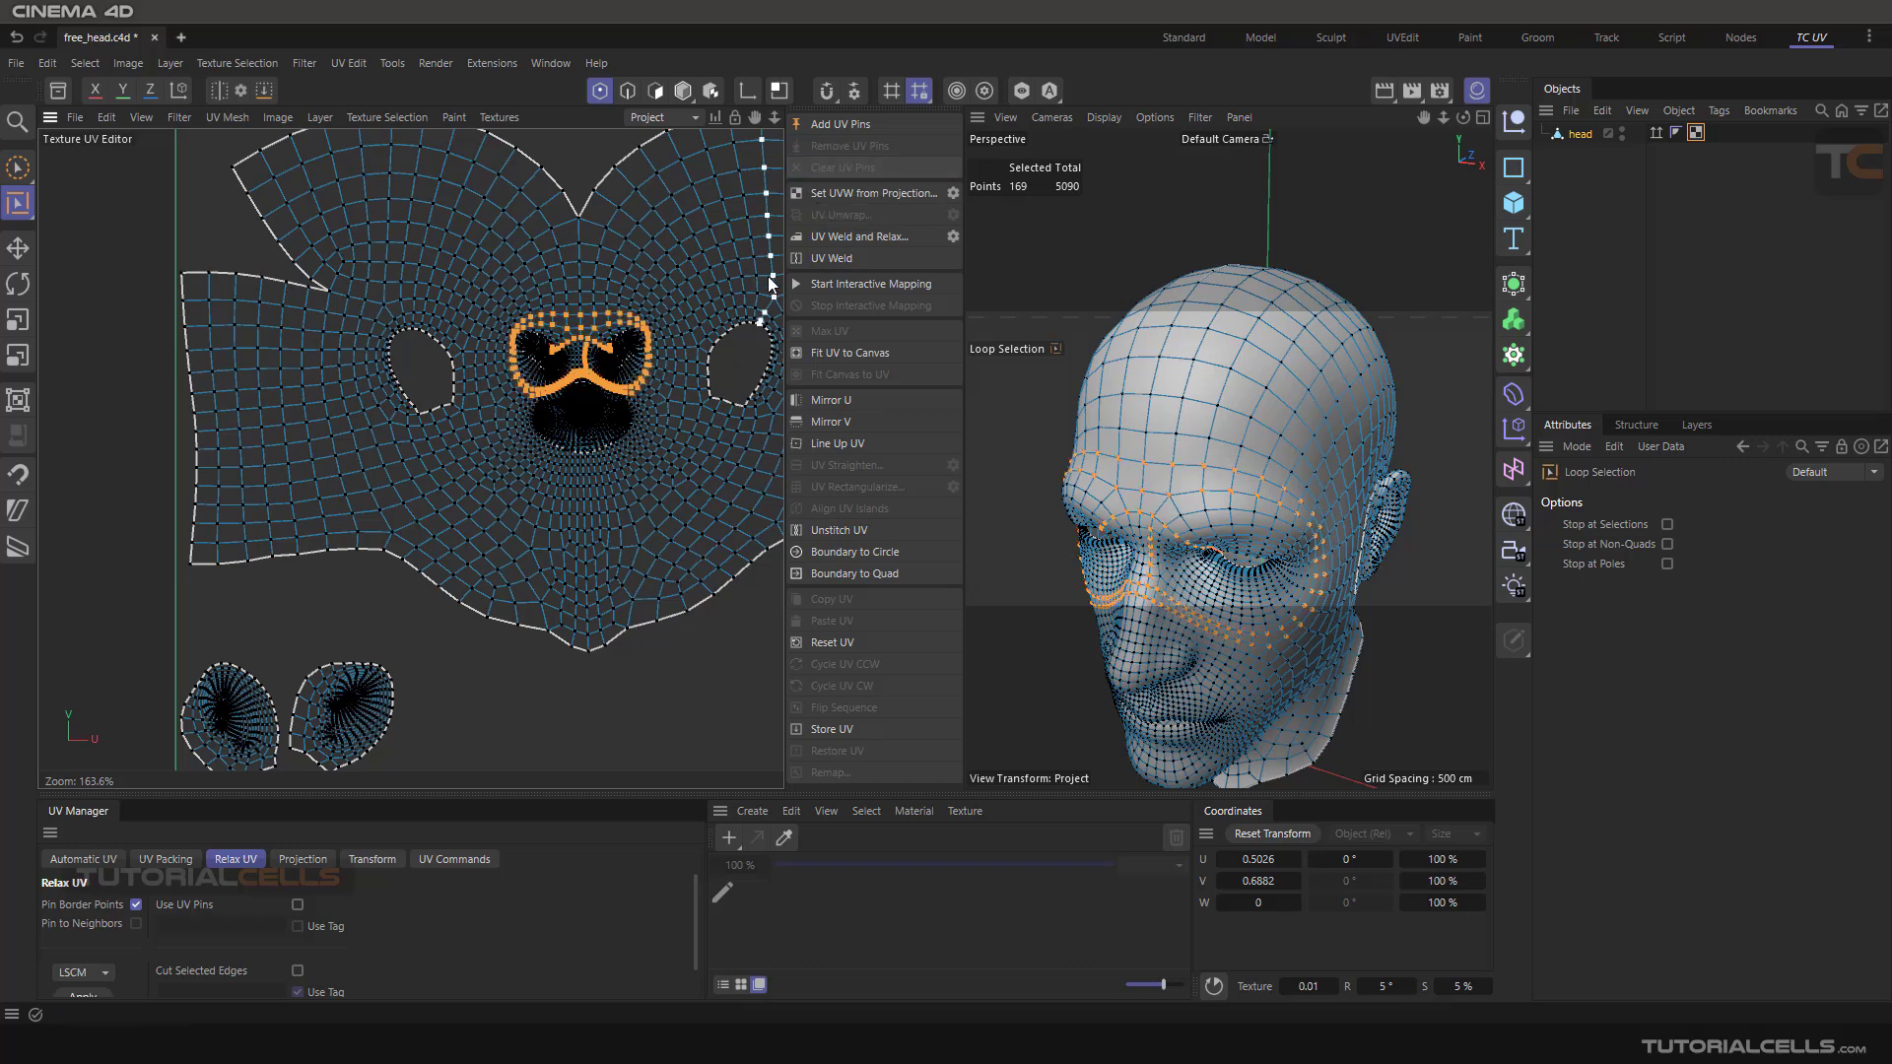
key(ctrl+z)
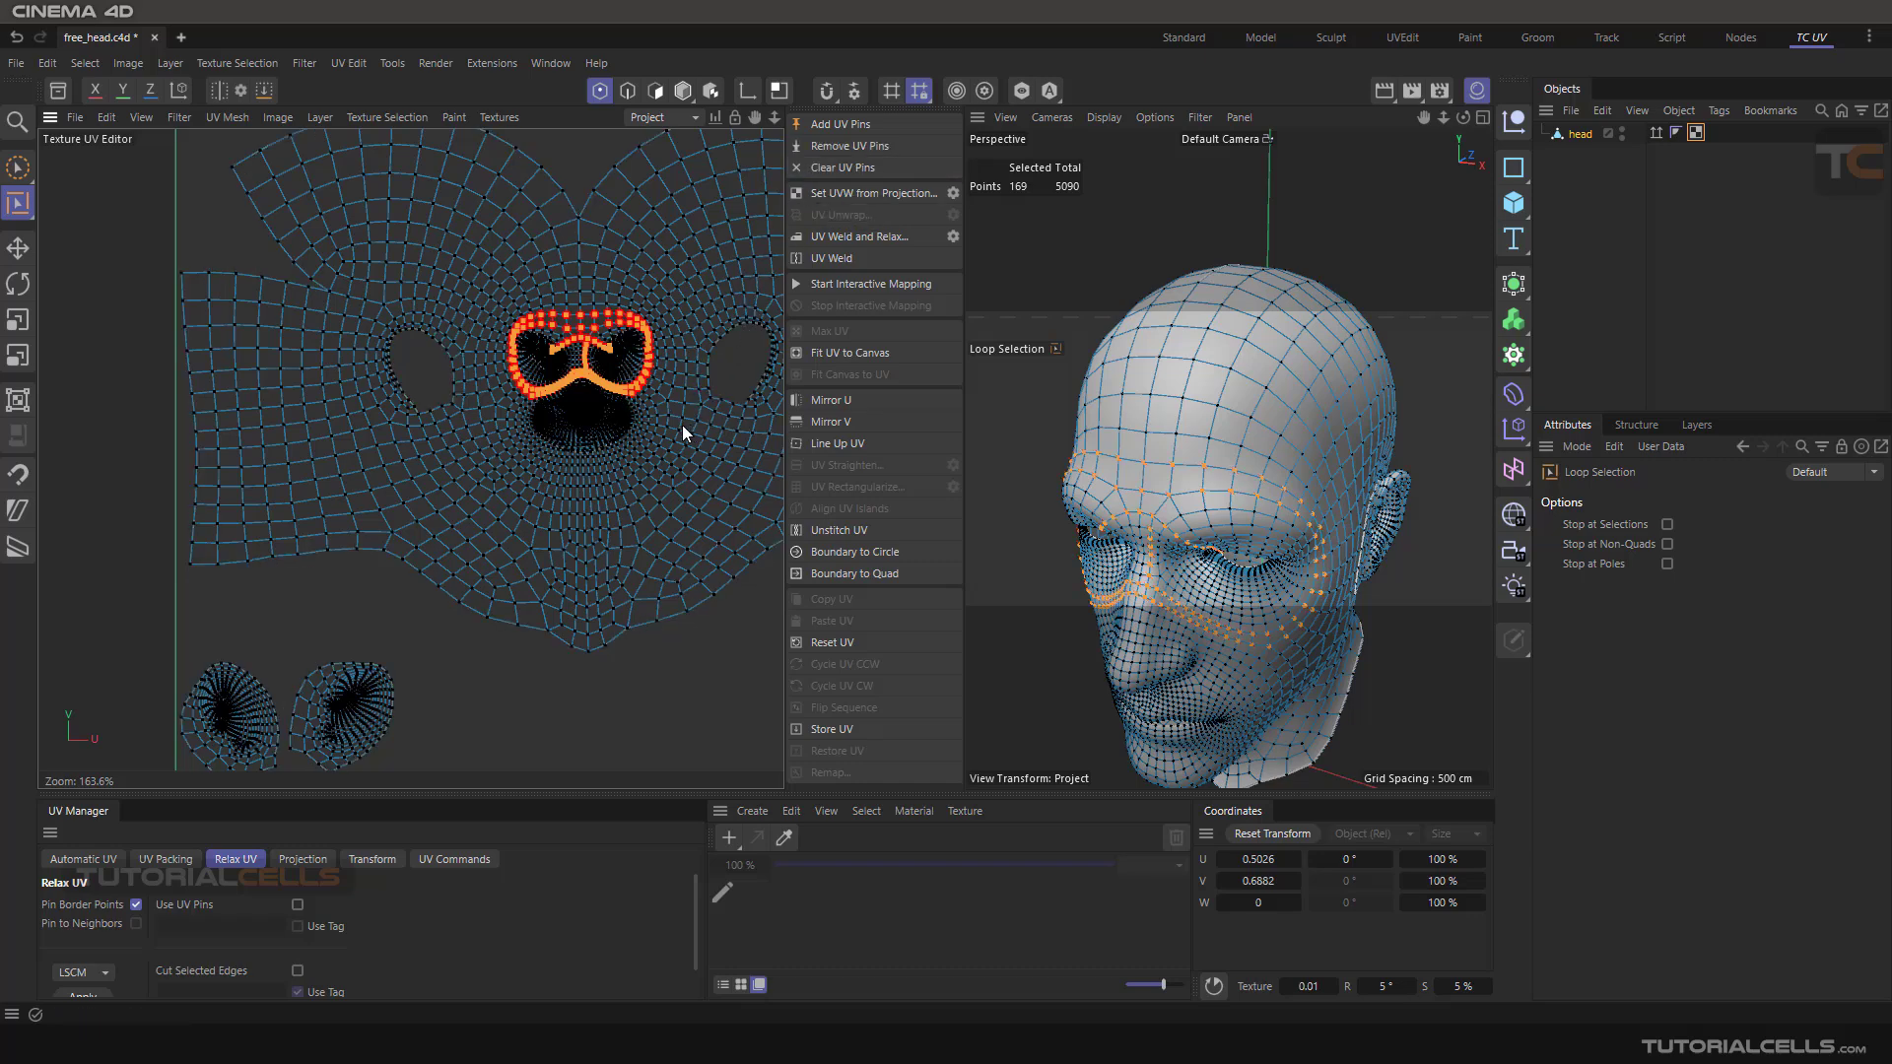
Brush-select a row of points above the eyes in the UV editor and clear the UV pins
alt+right_drag(585, 303, 749, 232)
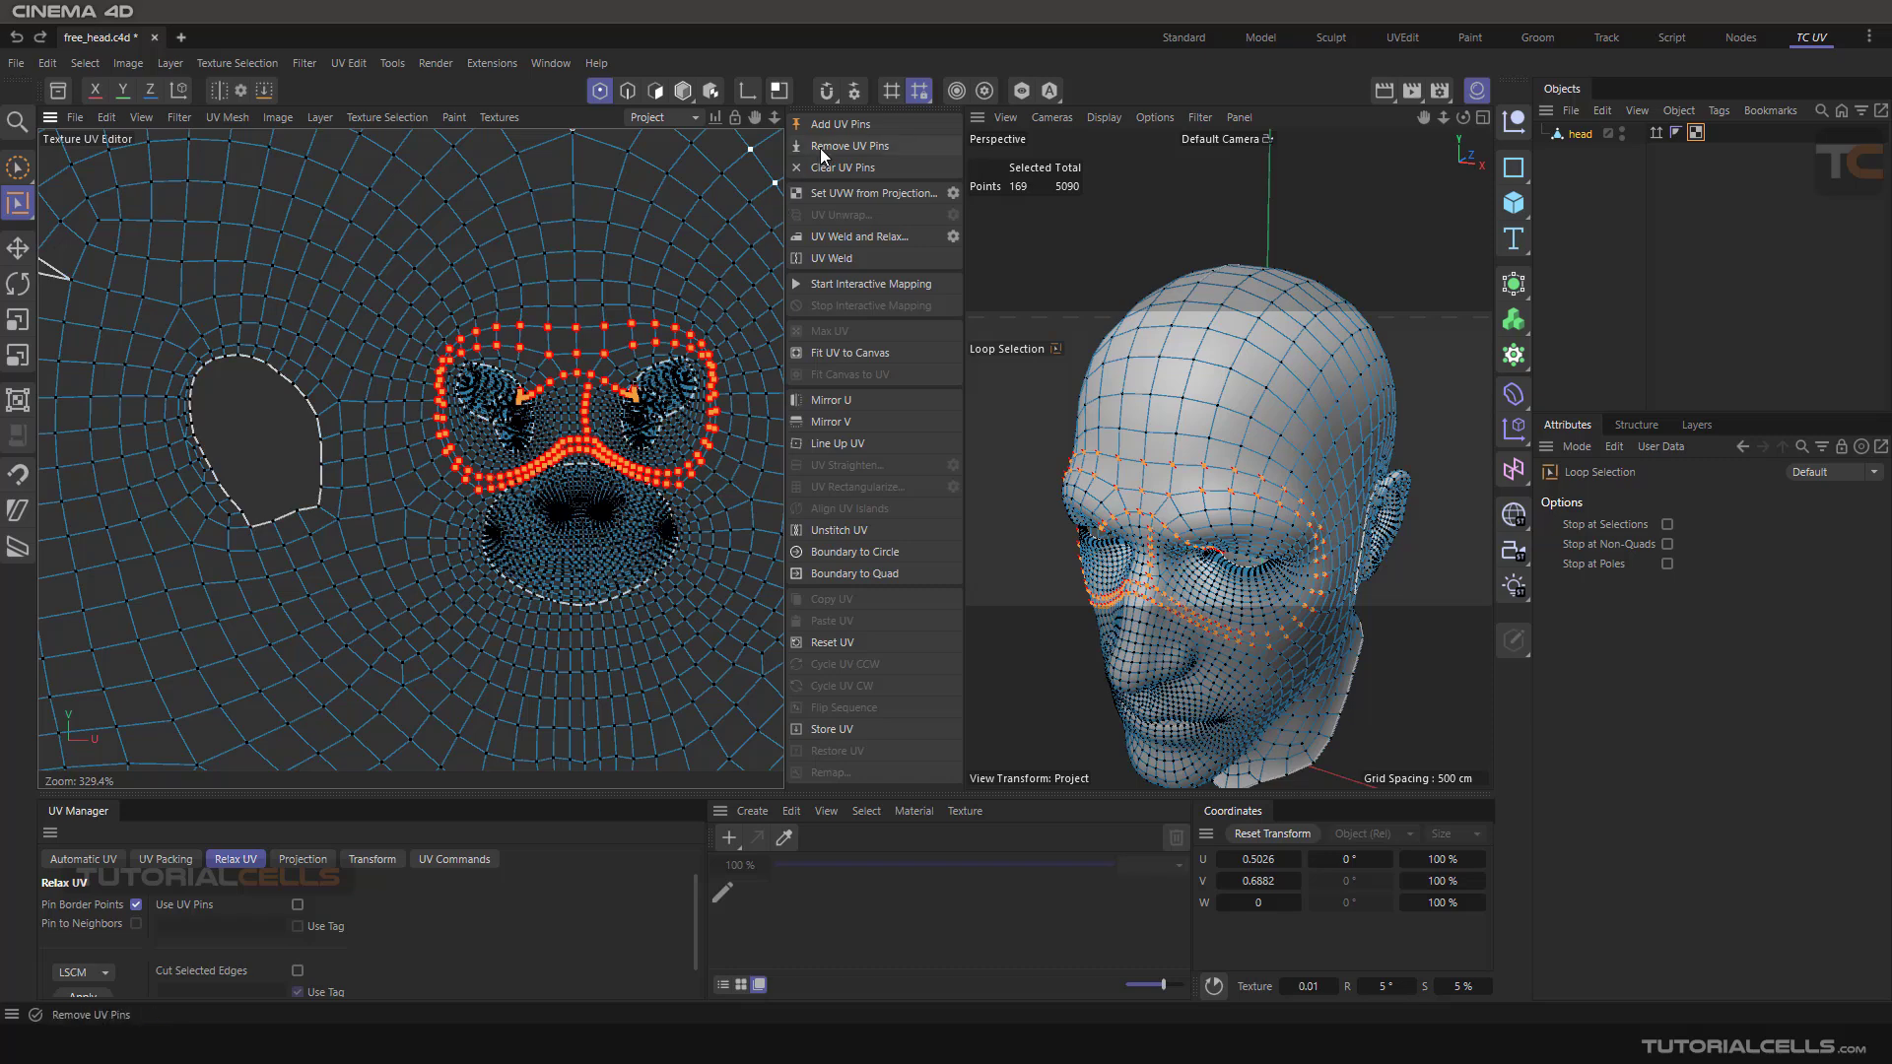
click(16, 169)
drag(443, 338, 706, 335)
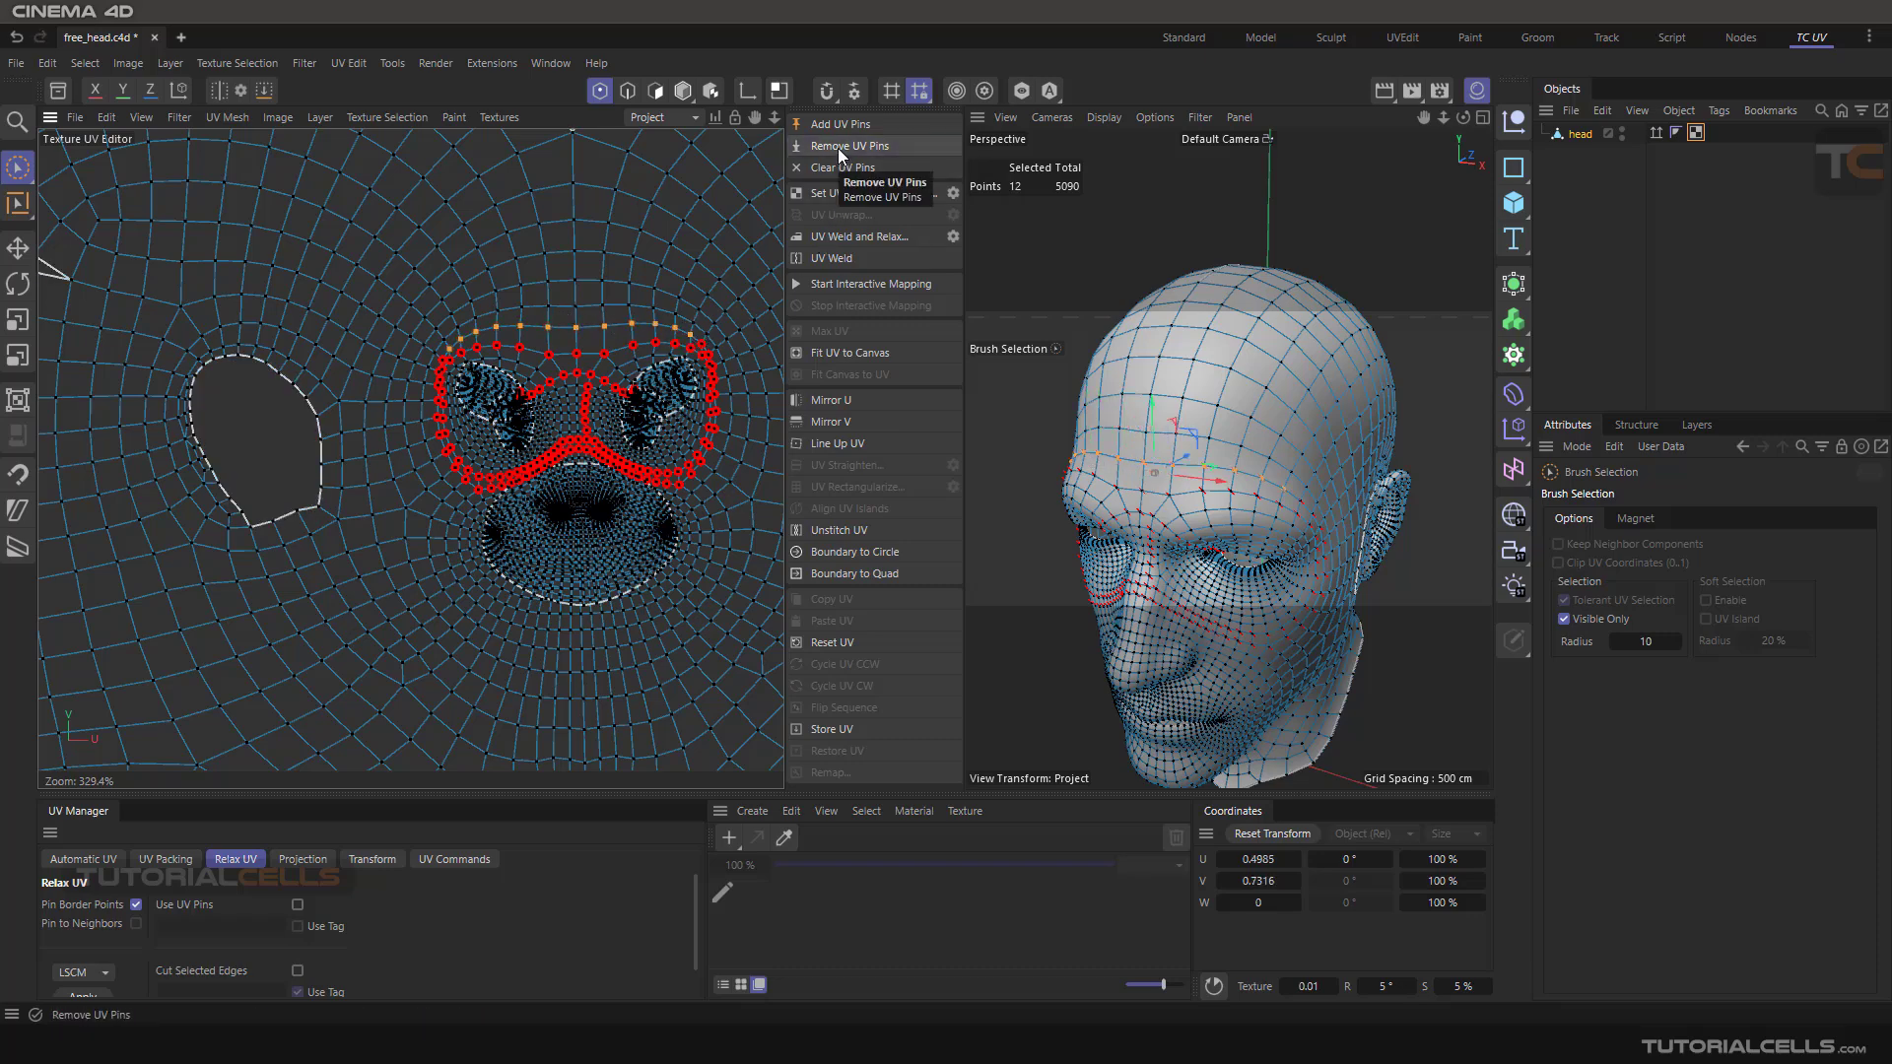
click(836, 169)
Deselect all points in the UV editor
scroll(573, 397, down, 5)
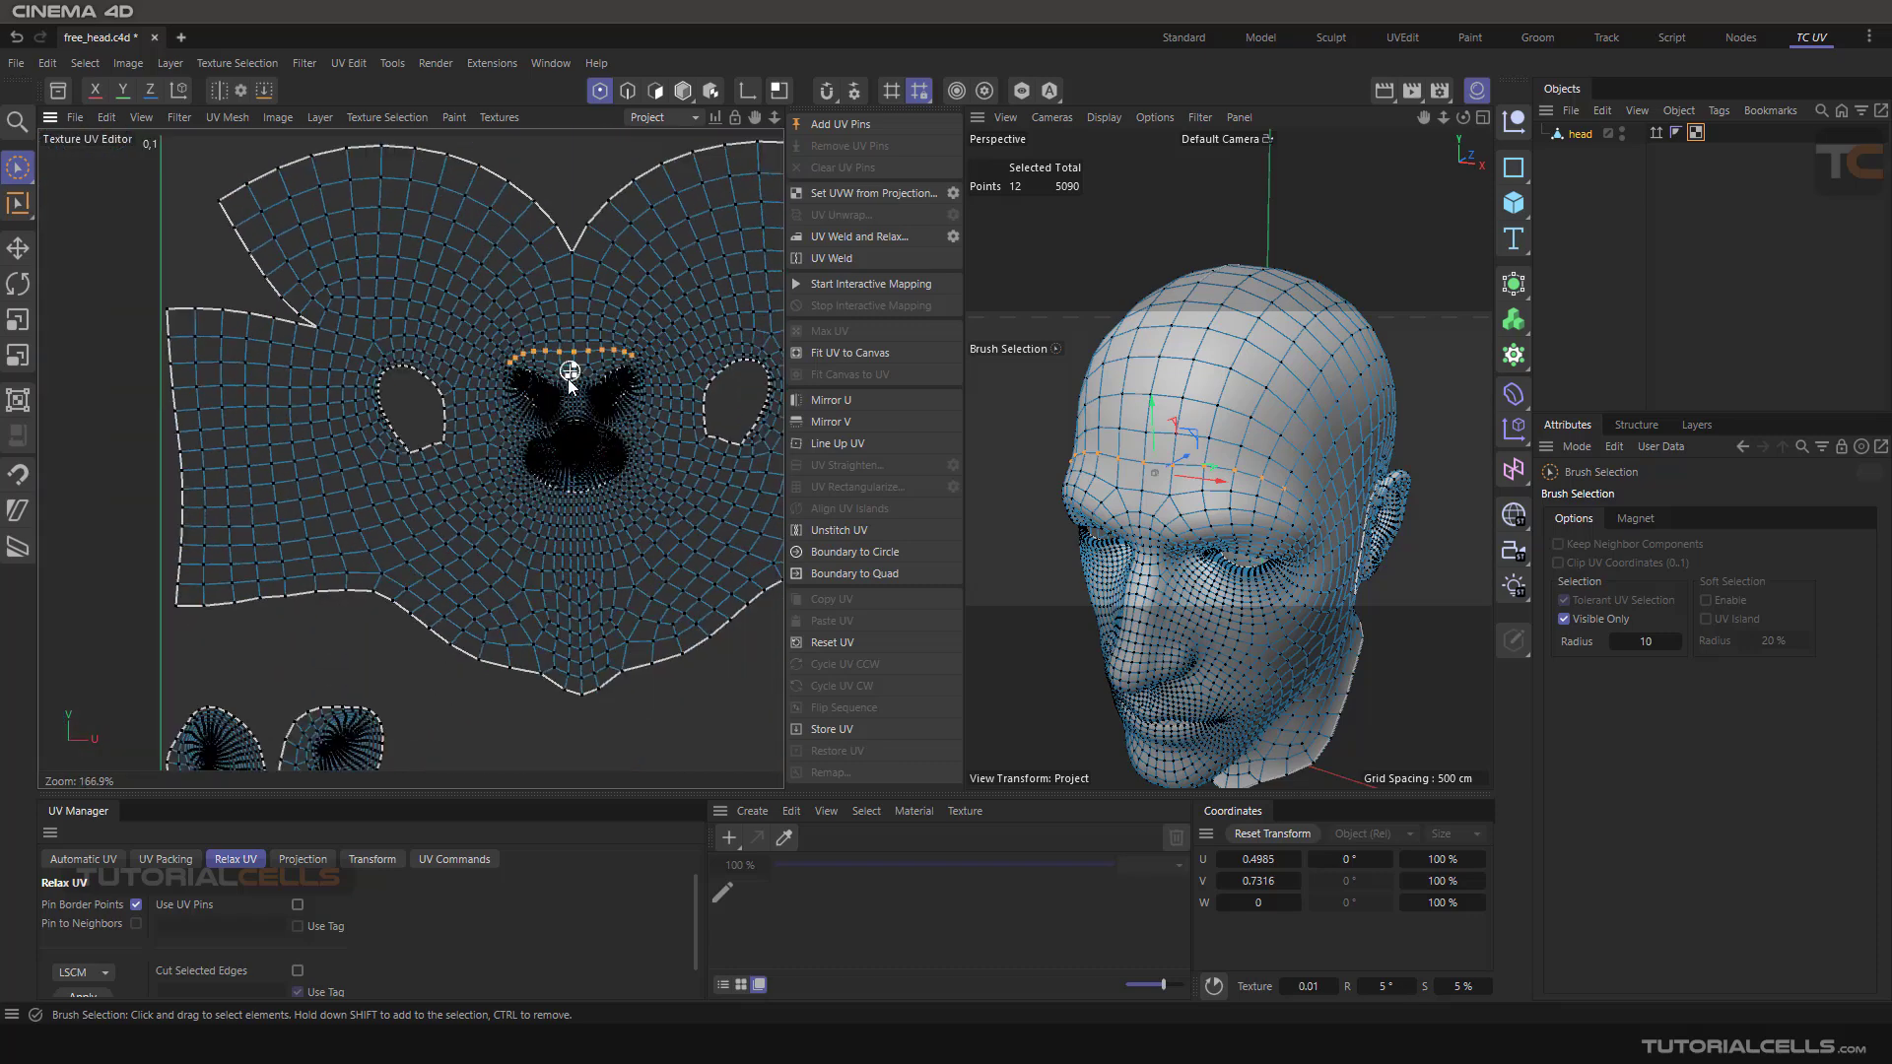
click(579, 221)
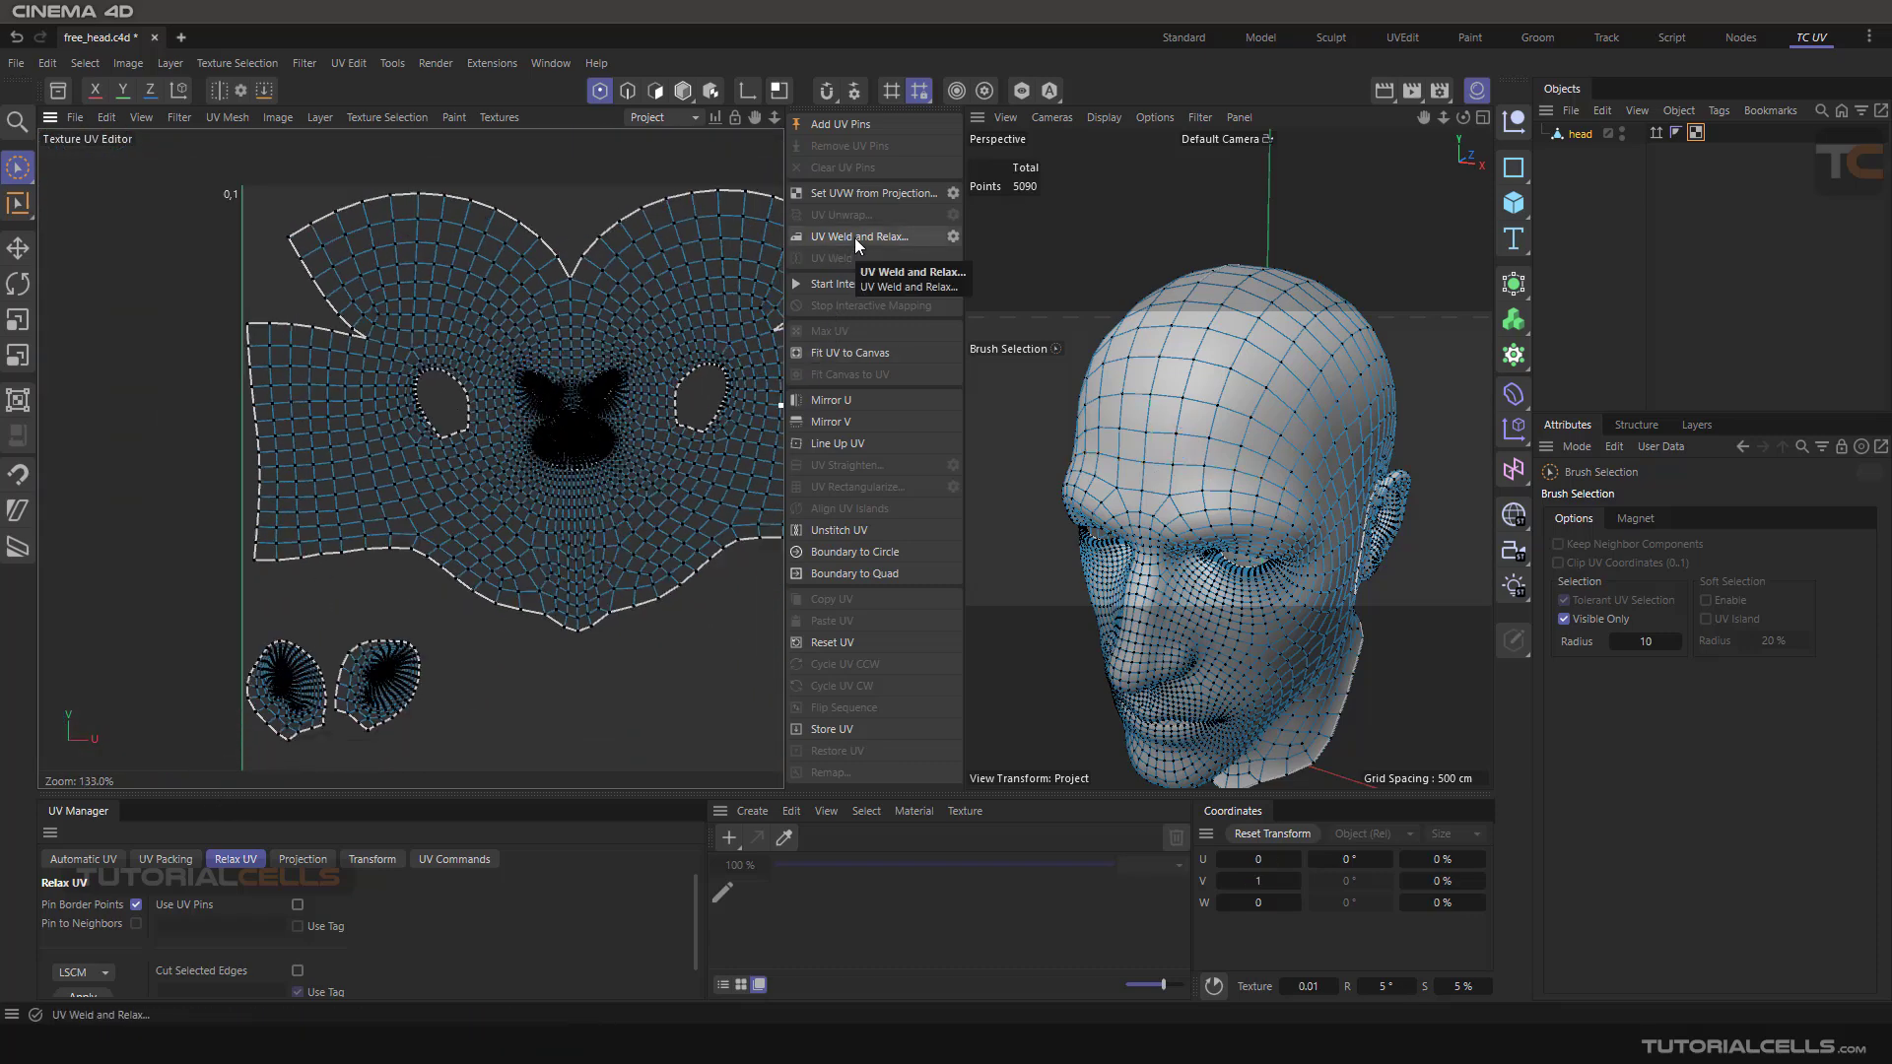
scroll(508, 361, down, 3)
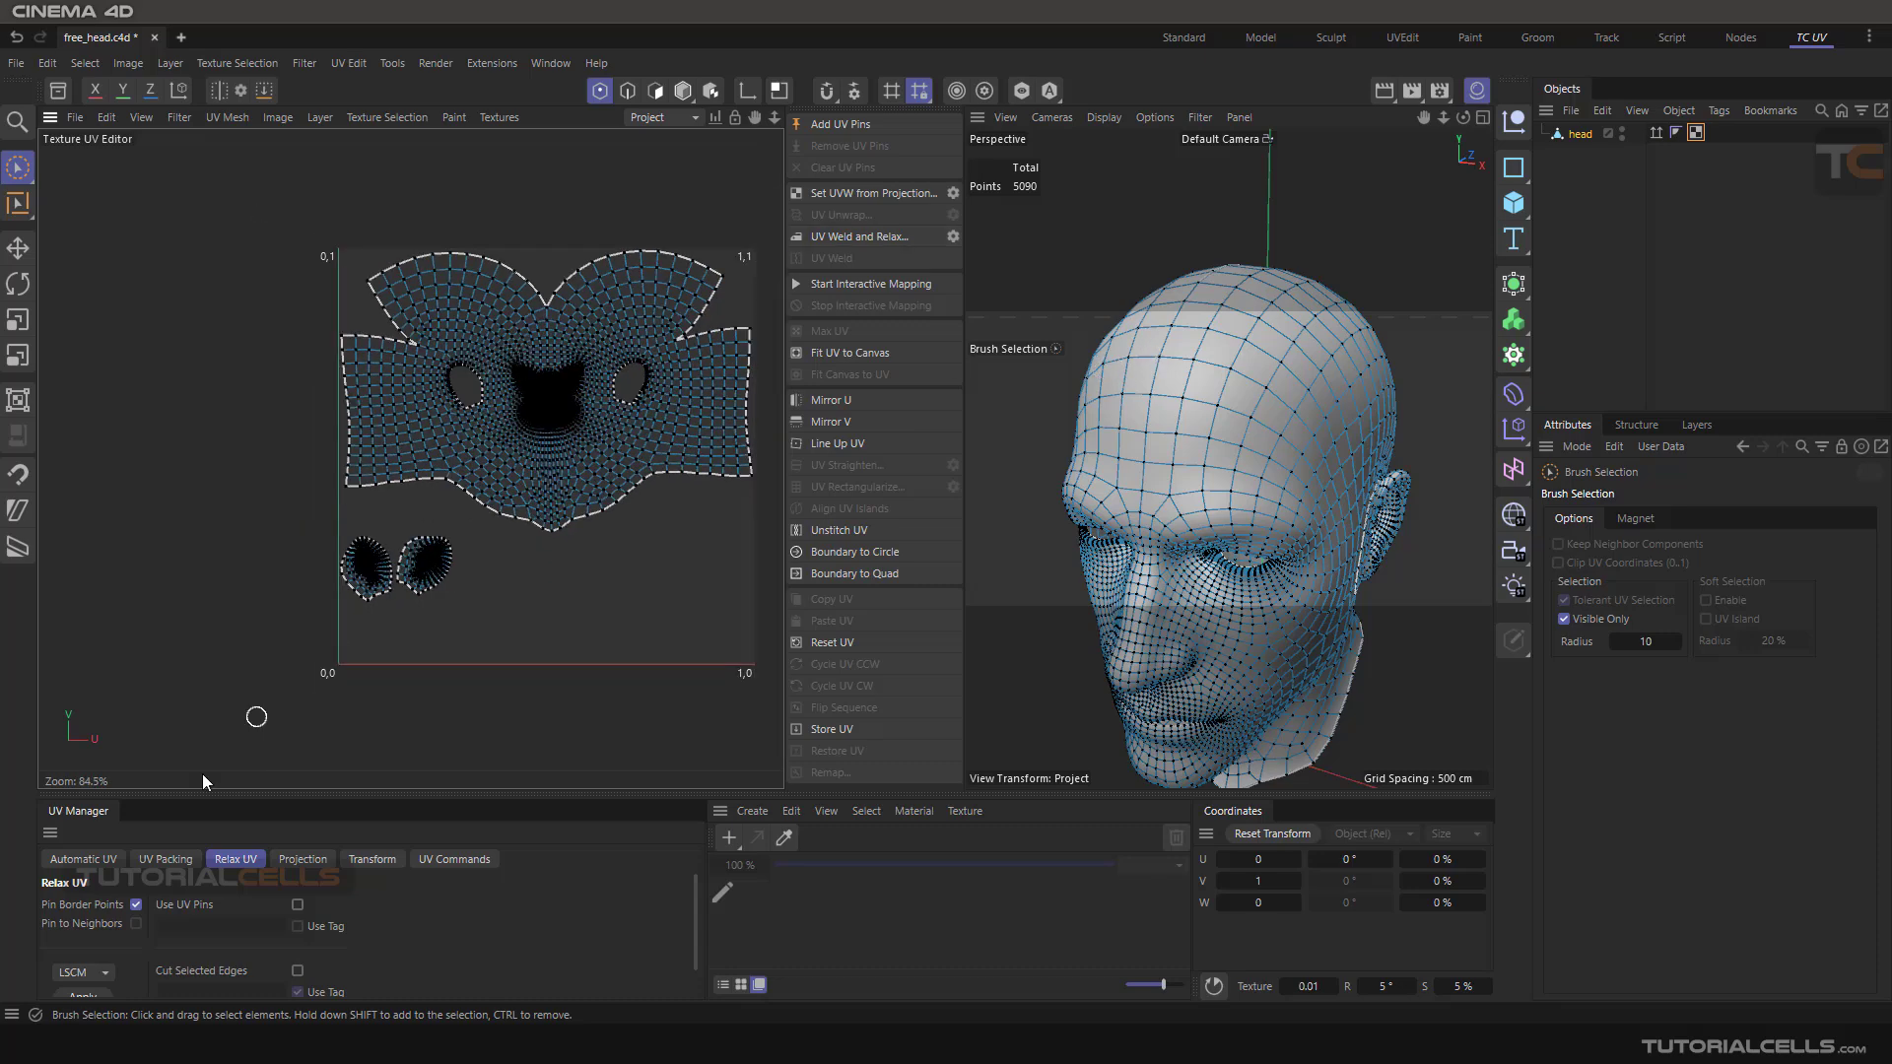
click(150, 860)
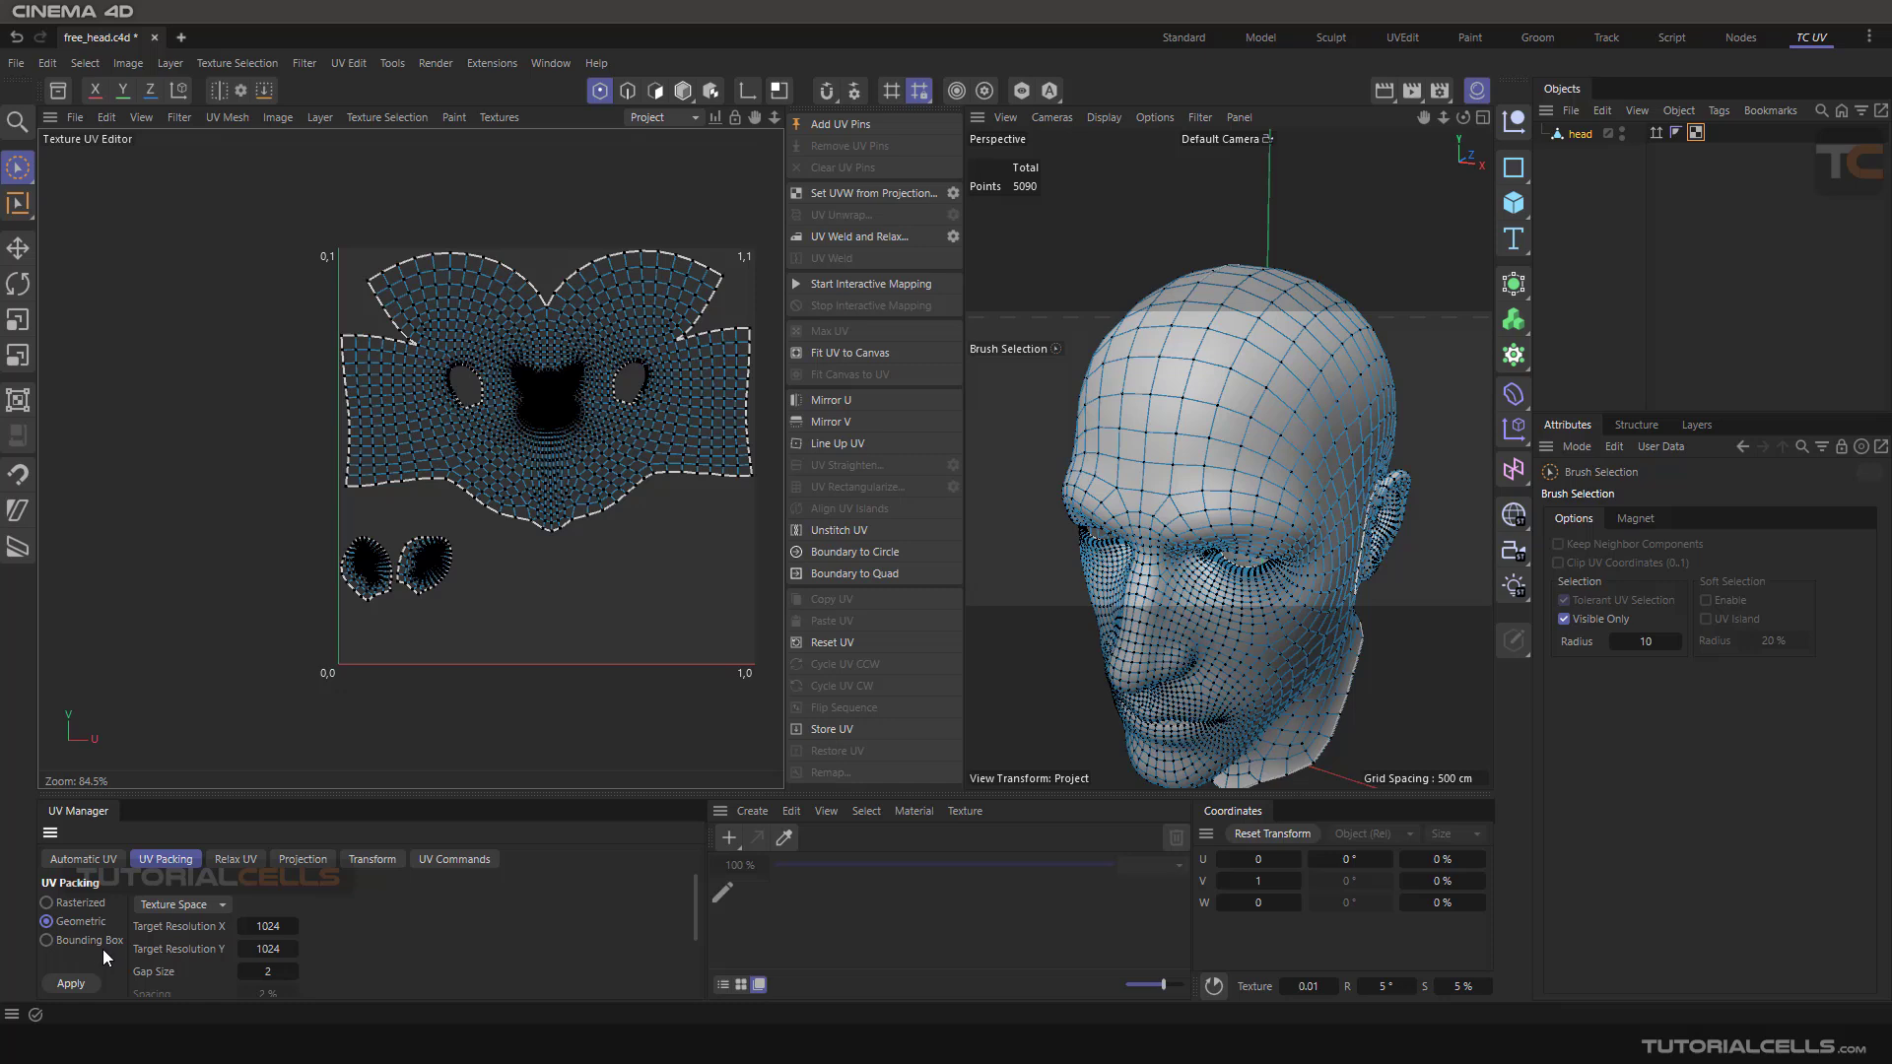
click(228, 860)
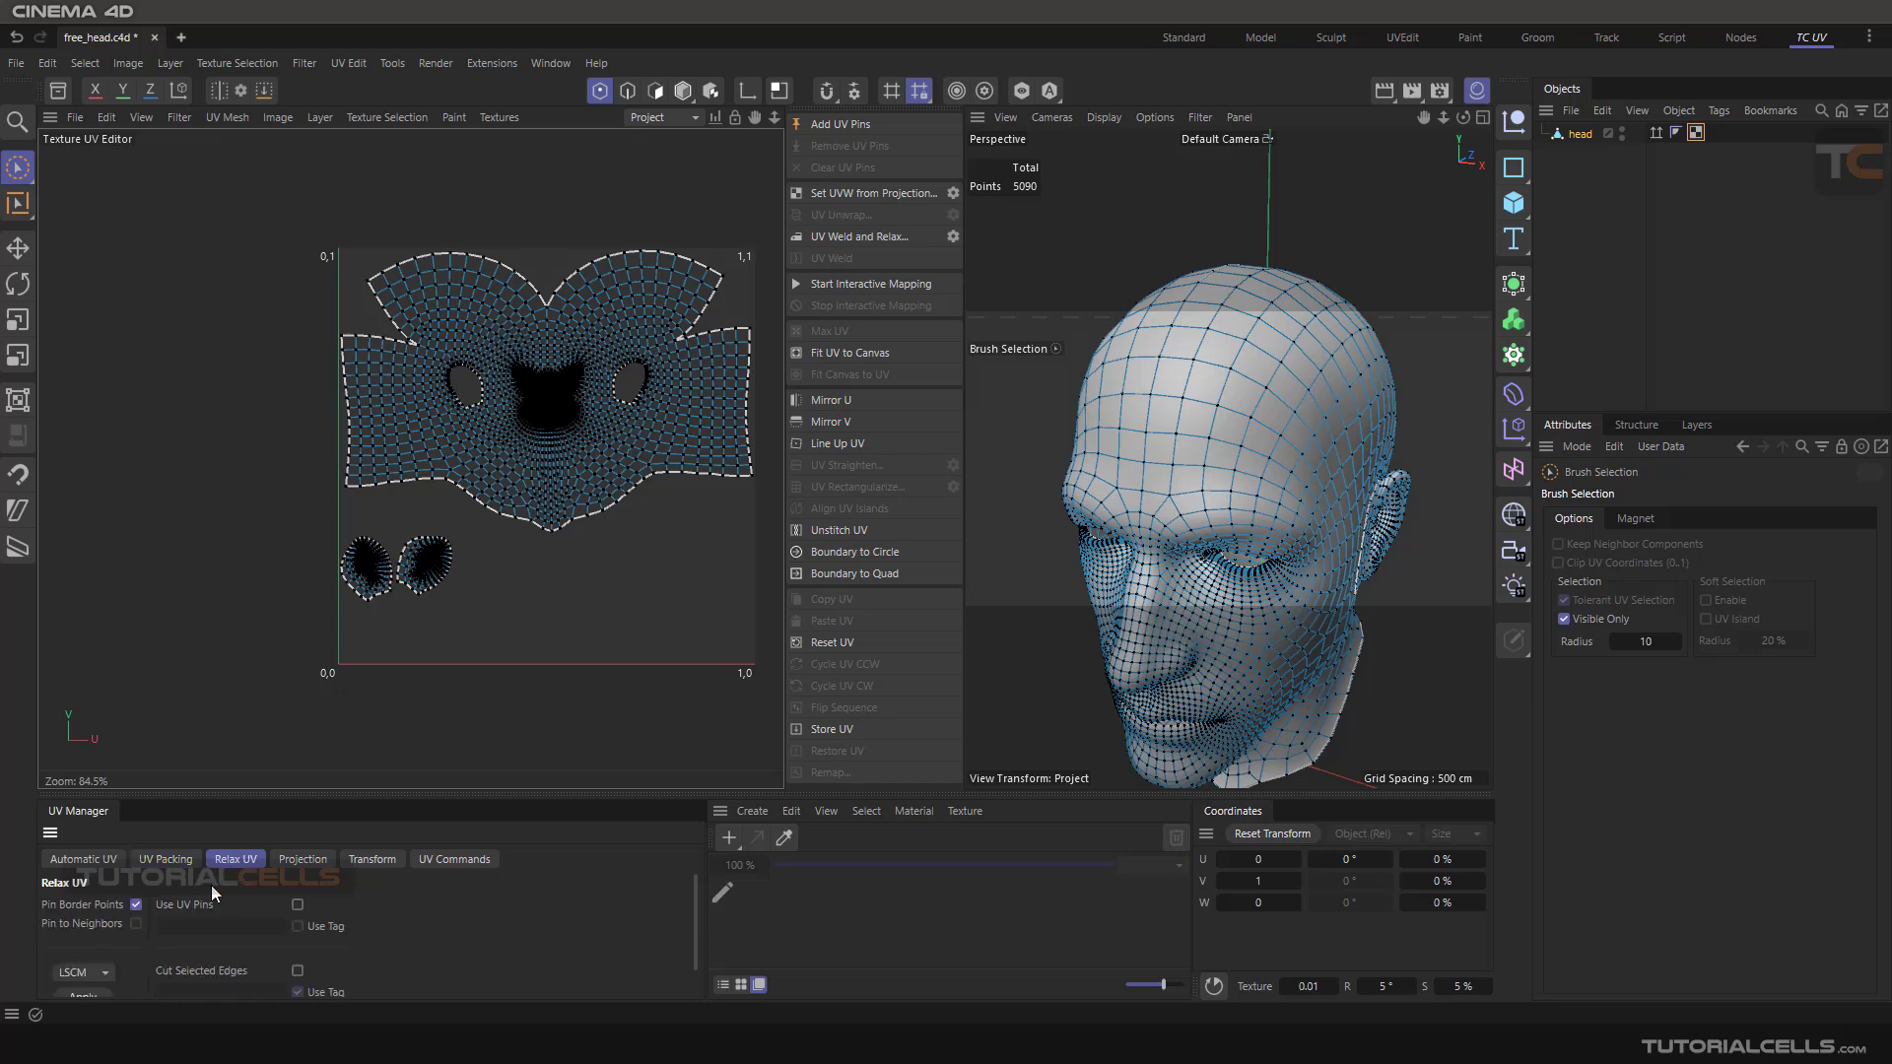
scroll(85, 974, down, 1)
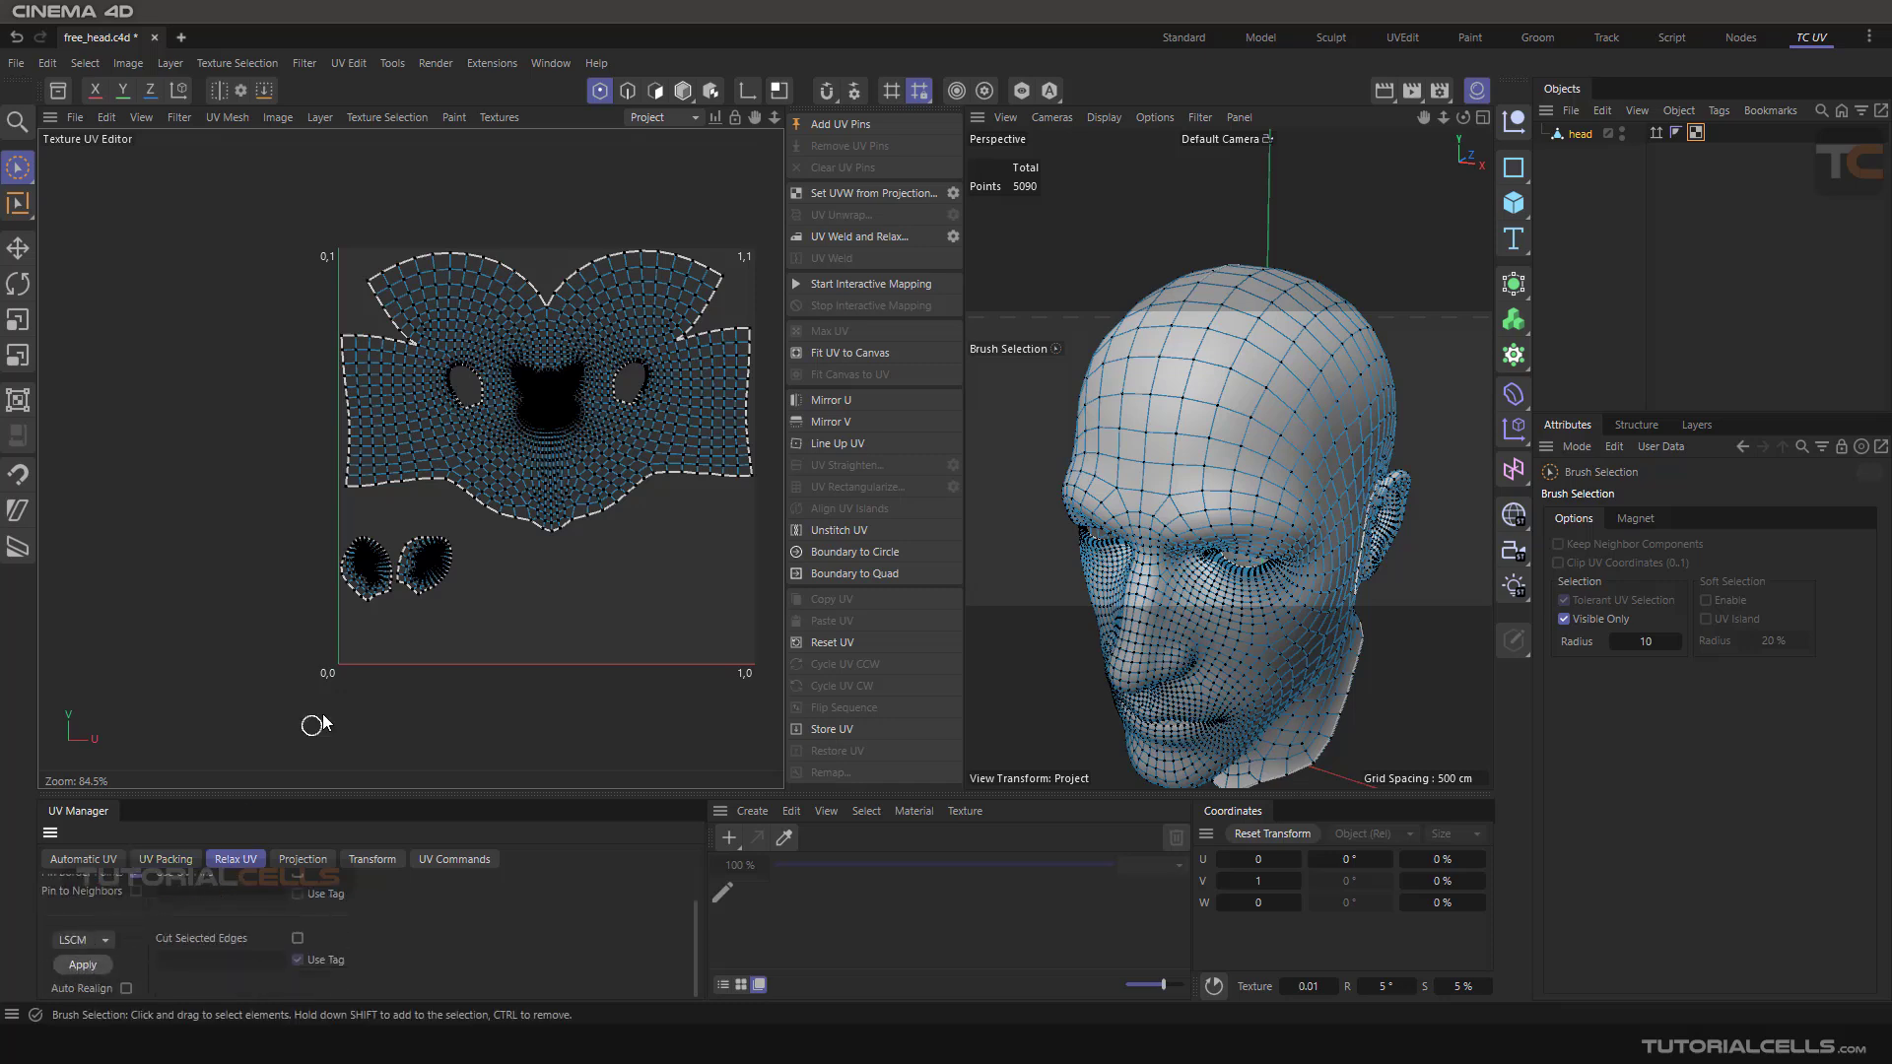
scroll(557, 422, up, 6)
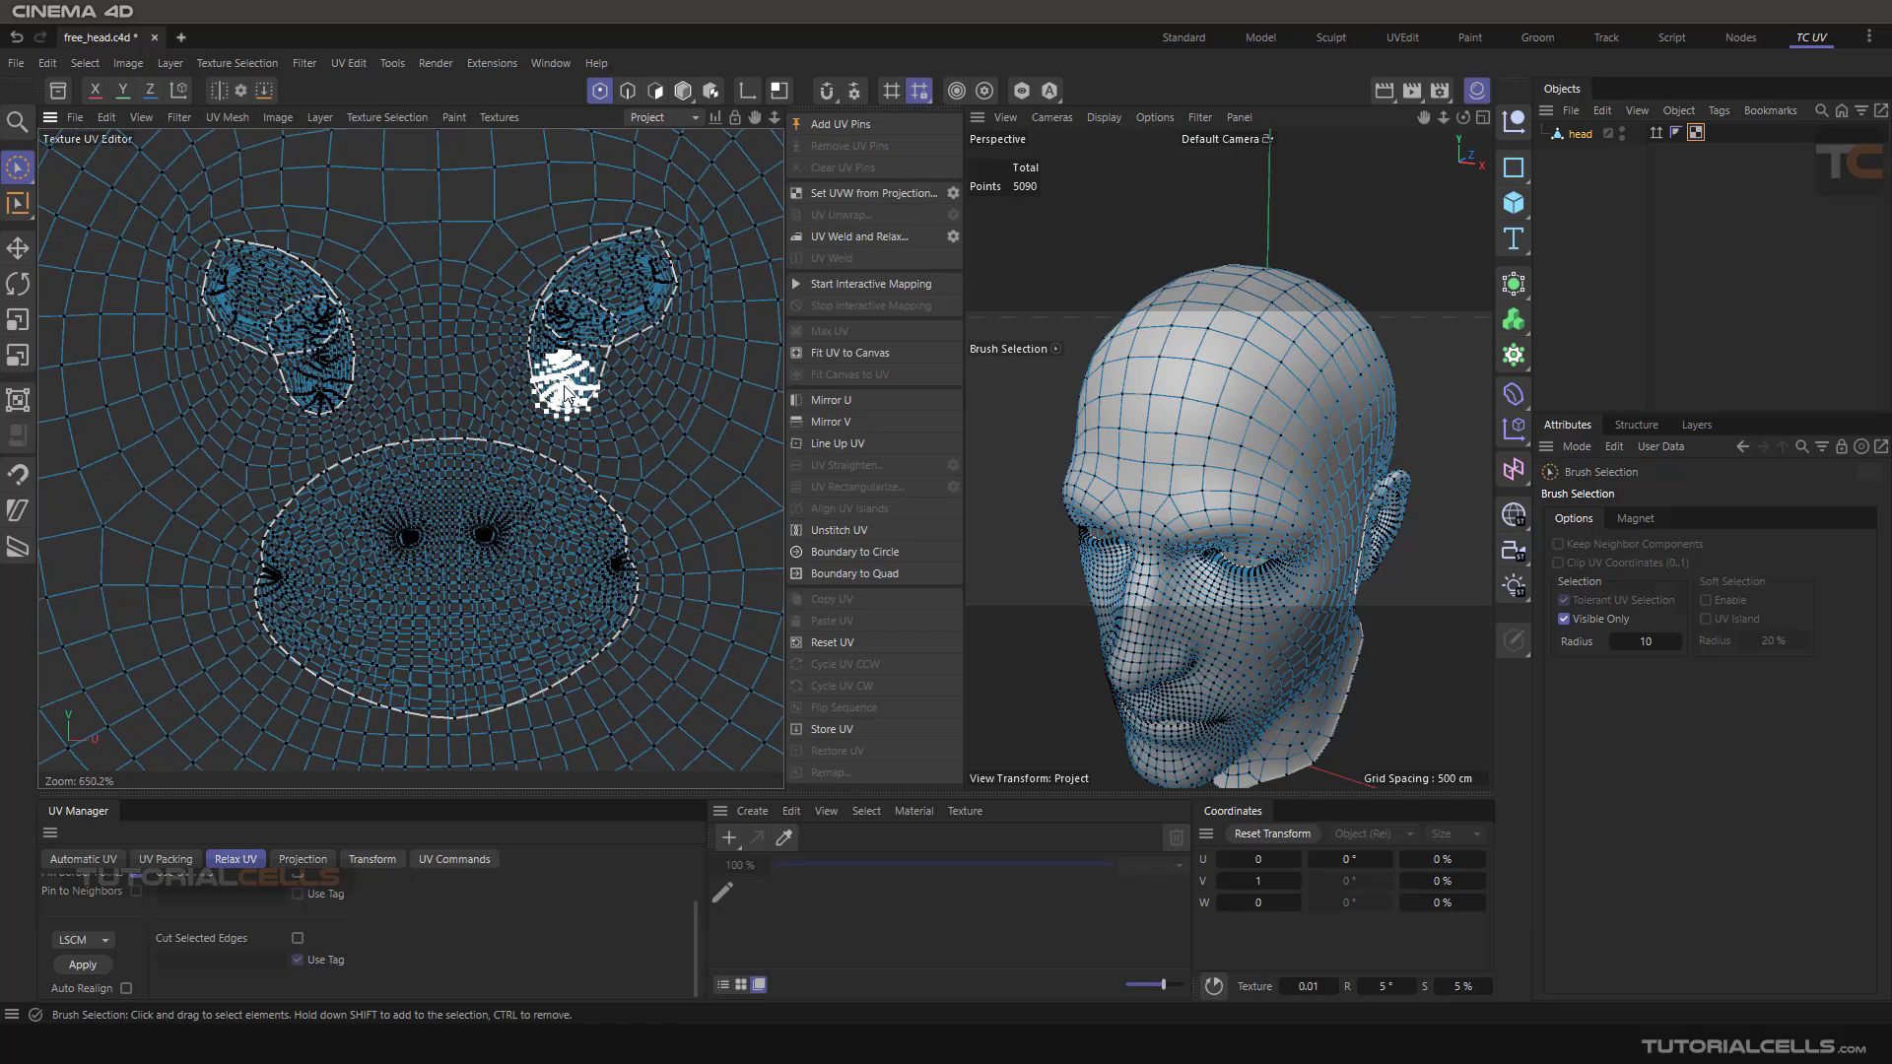
scroll(531, 451, down, 4)
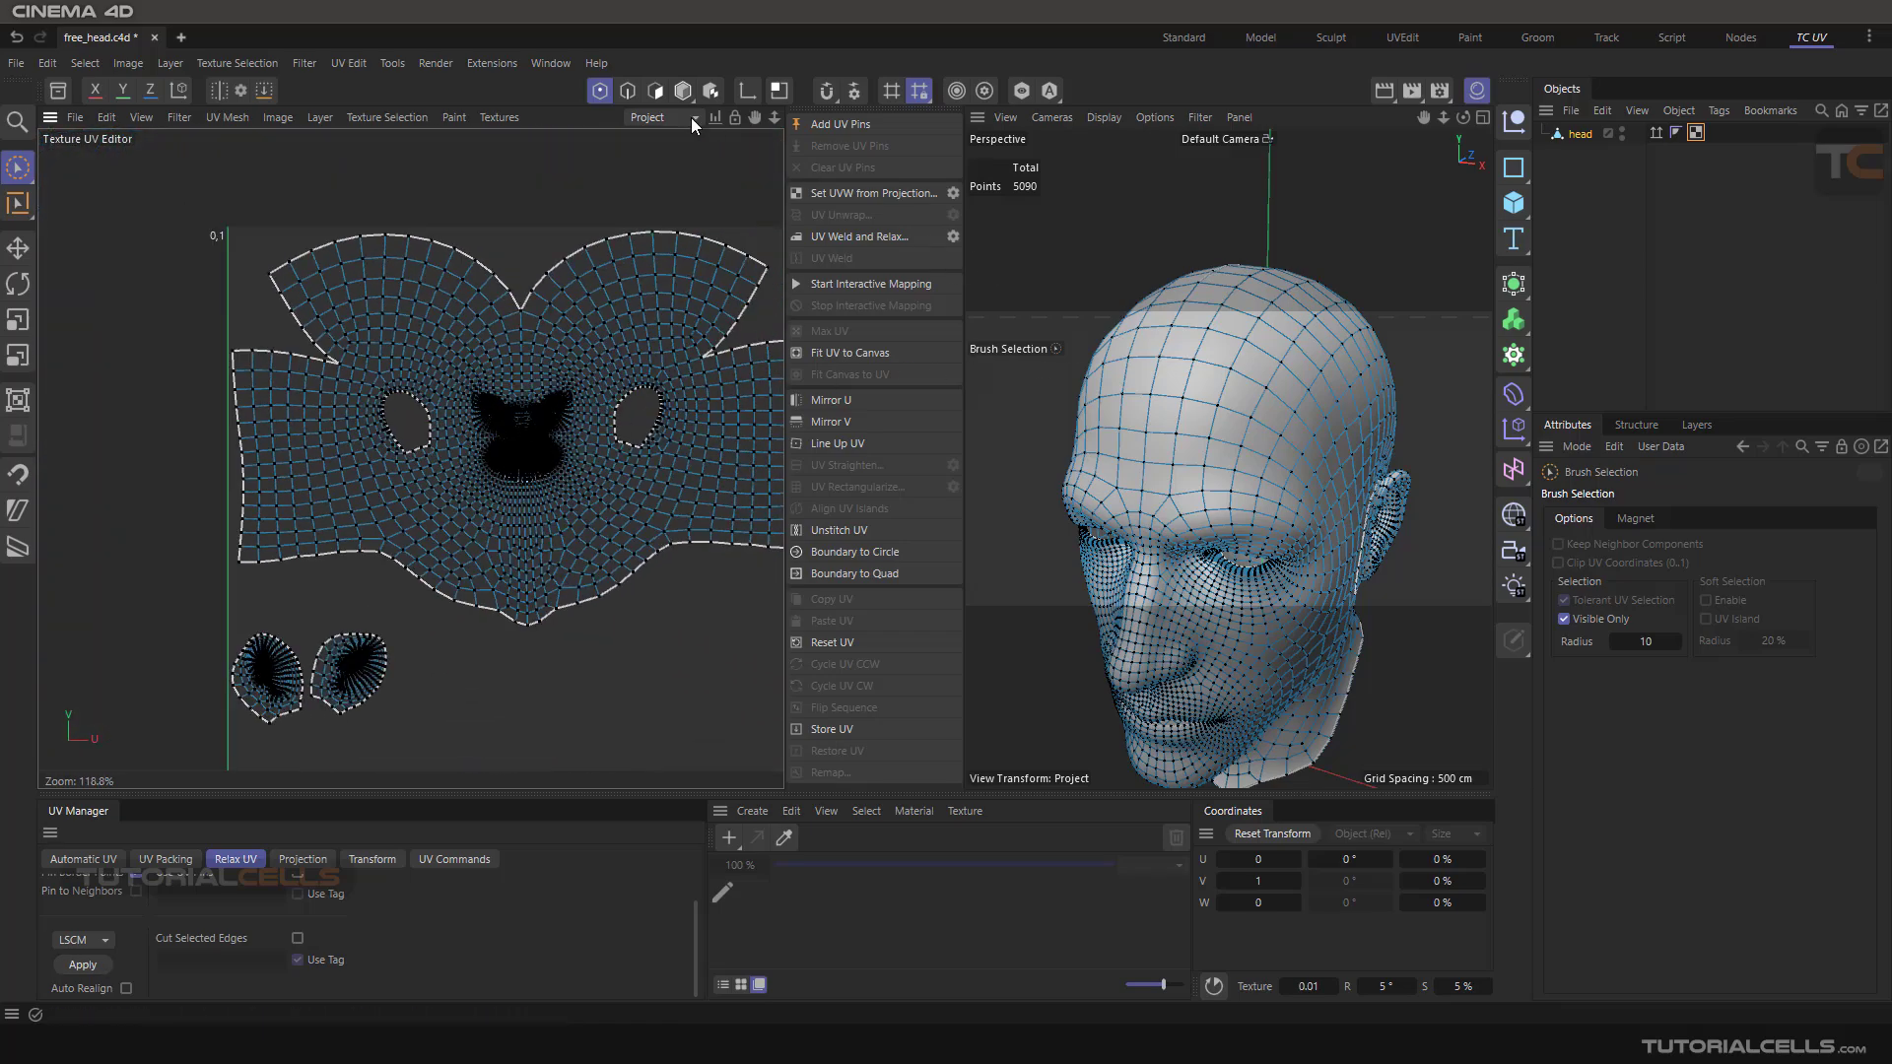
Switch to Edges mode and unwrap the UVs again with UV Unwrap
click(632, 89)
alt+drag(1249, 365, 1151, 350)
click(833, 215)
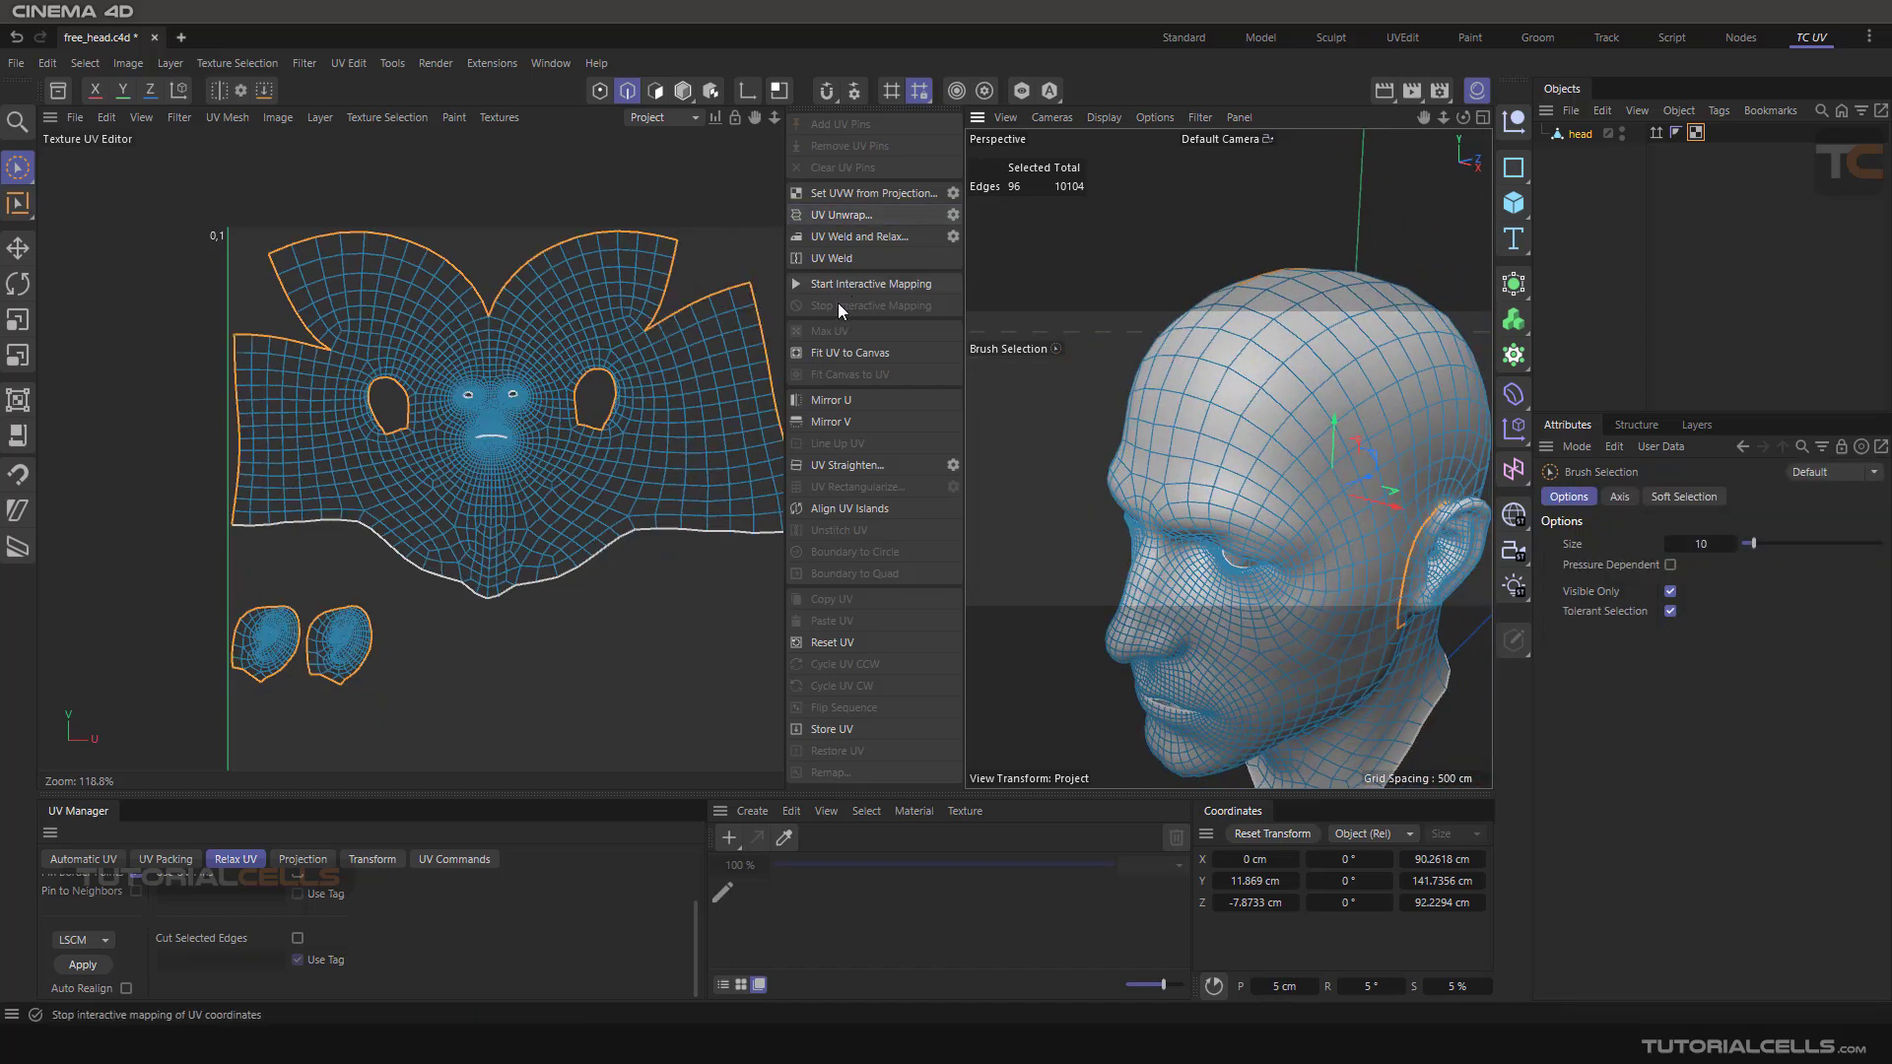
Inspect the unwrapped face UVs in the UV editor and the 3D viewport
scroll(541, 399, up, 8)
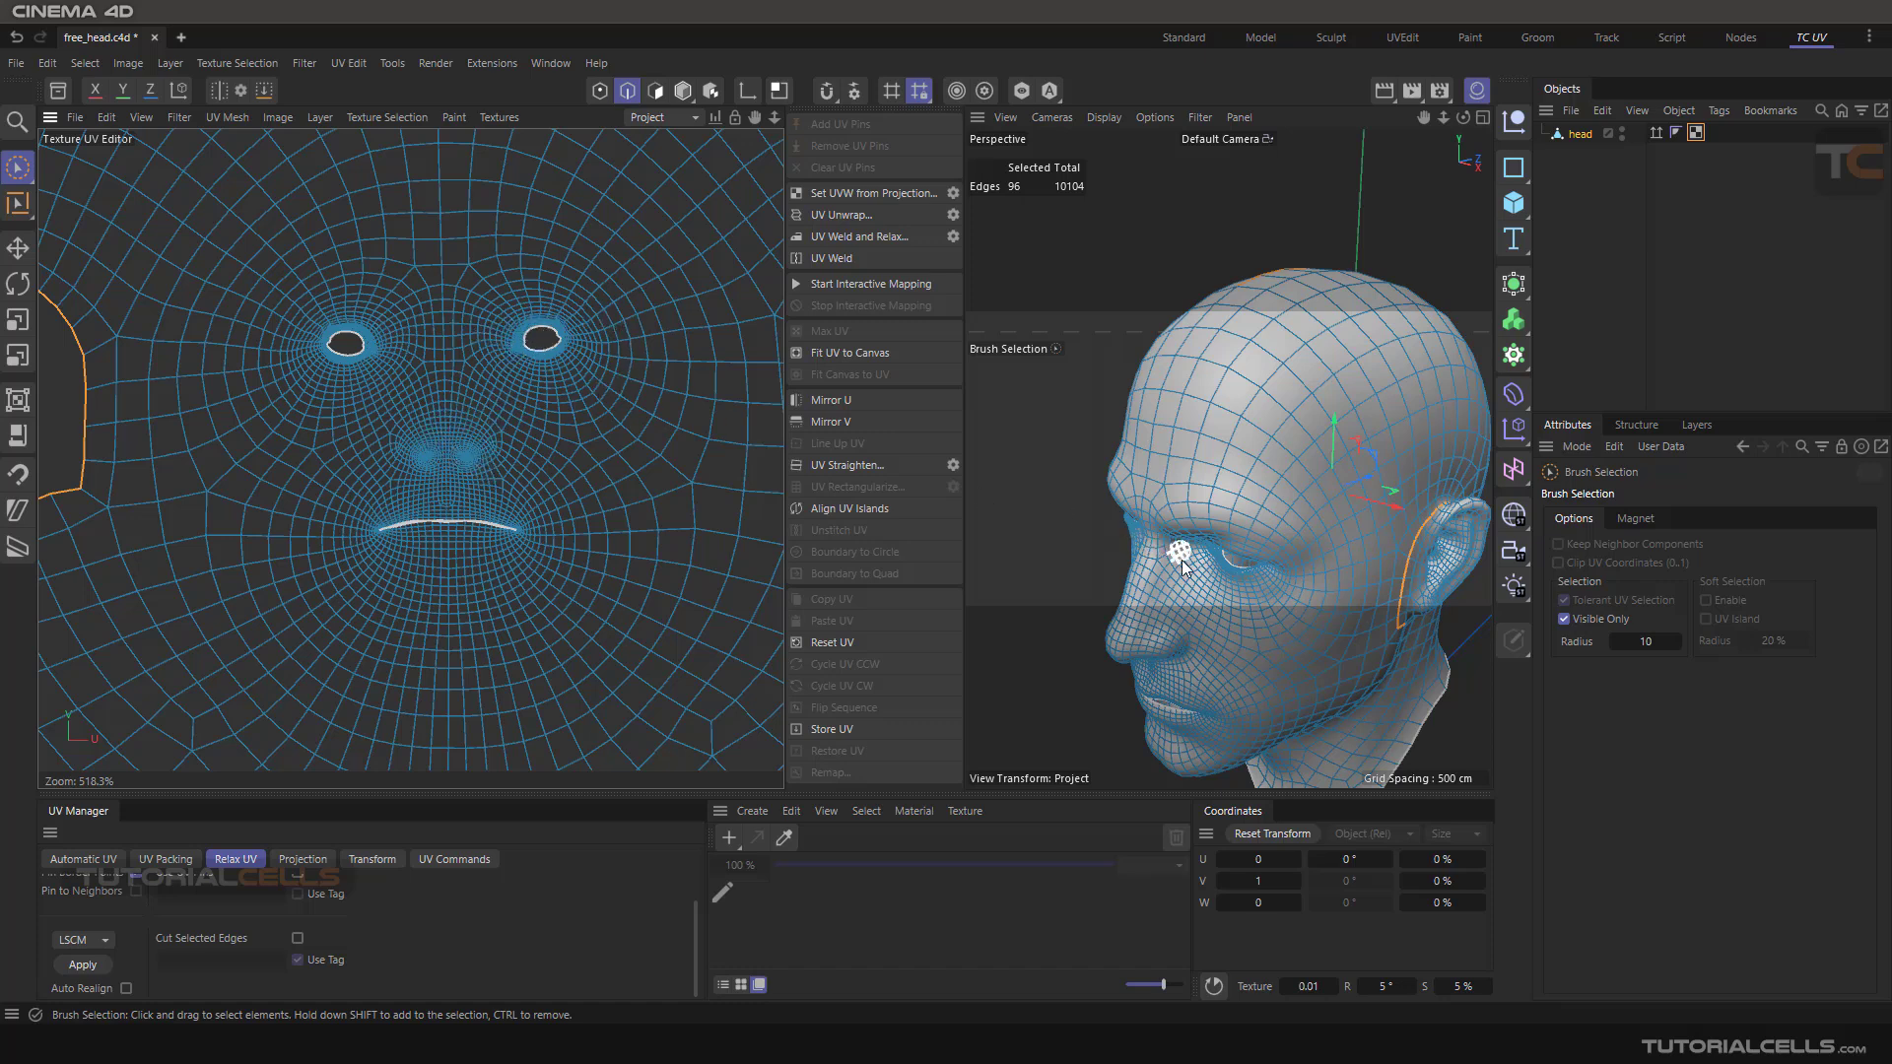
alt+drag(1161, 661, 1254, 454)
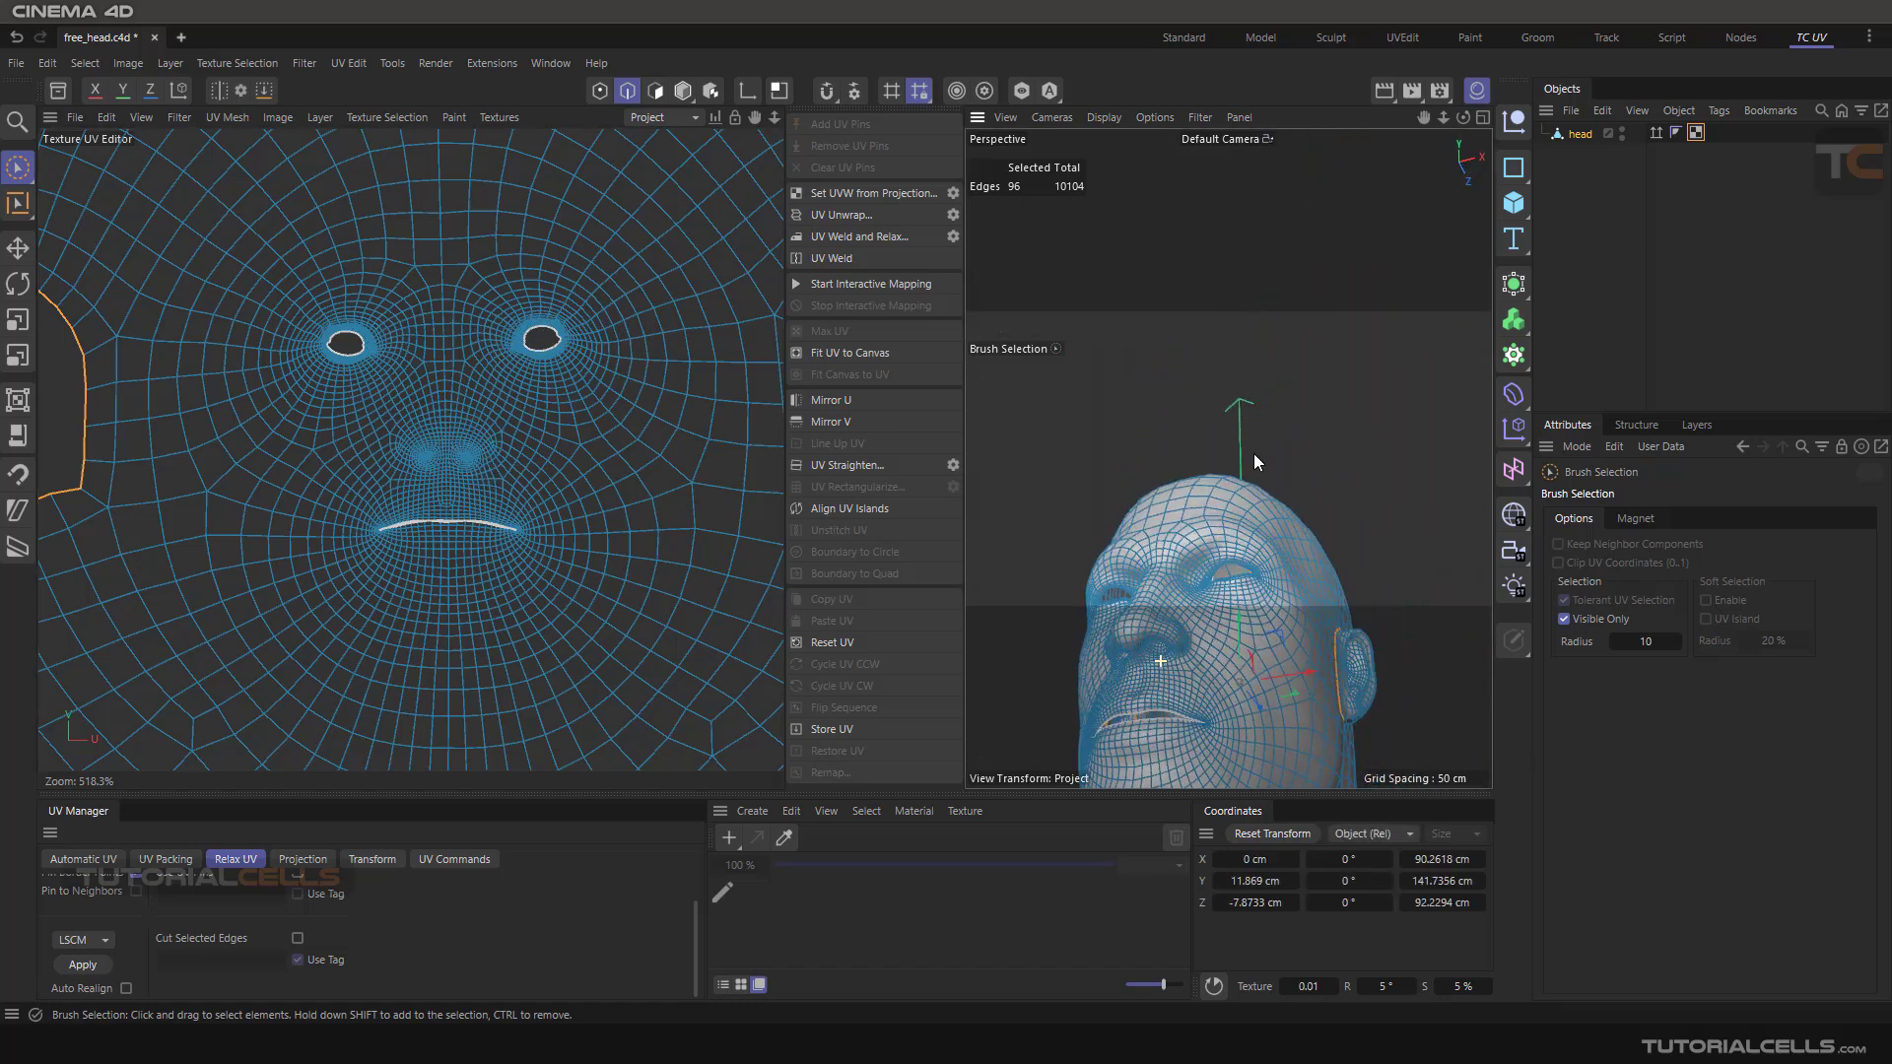
alt+drag(1152, 674, 1099, 756)
scroll(626, 483, down, 5)
scroll(612, 458, down, 3)
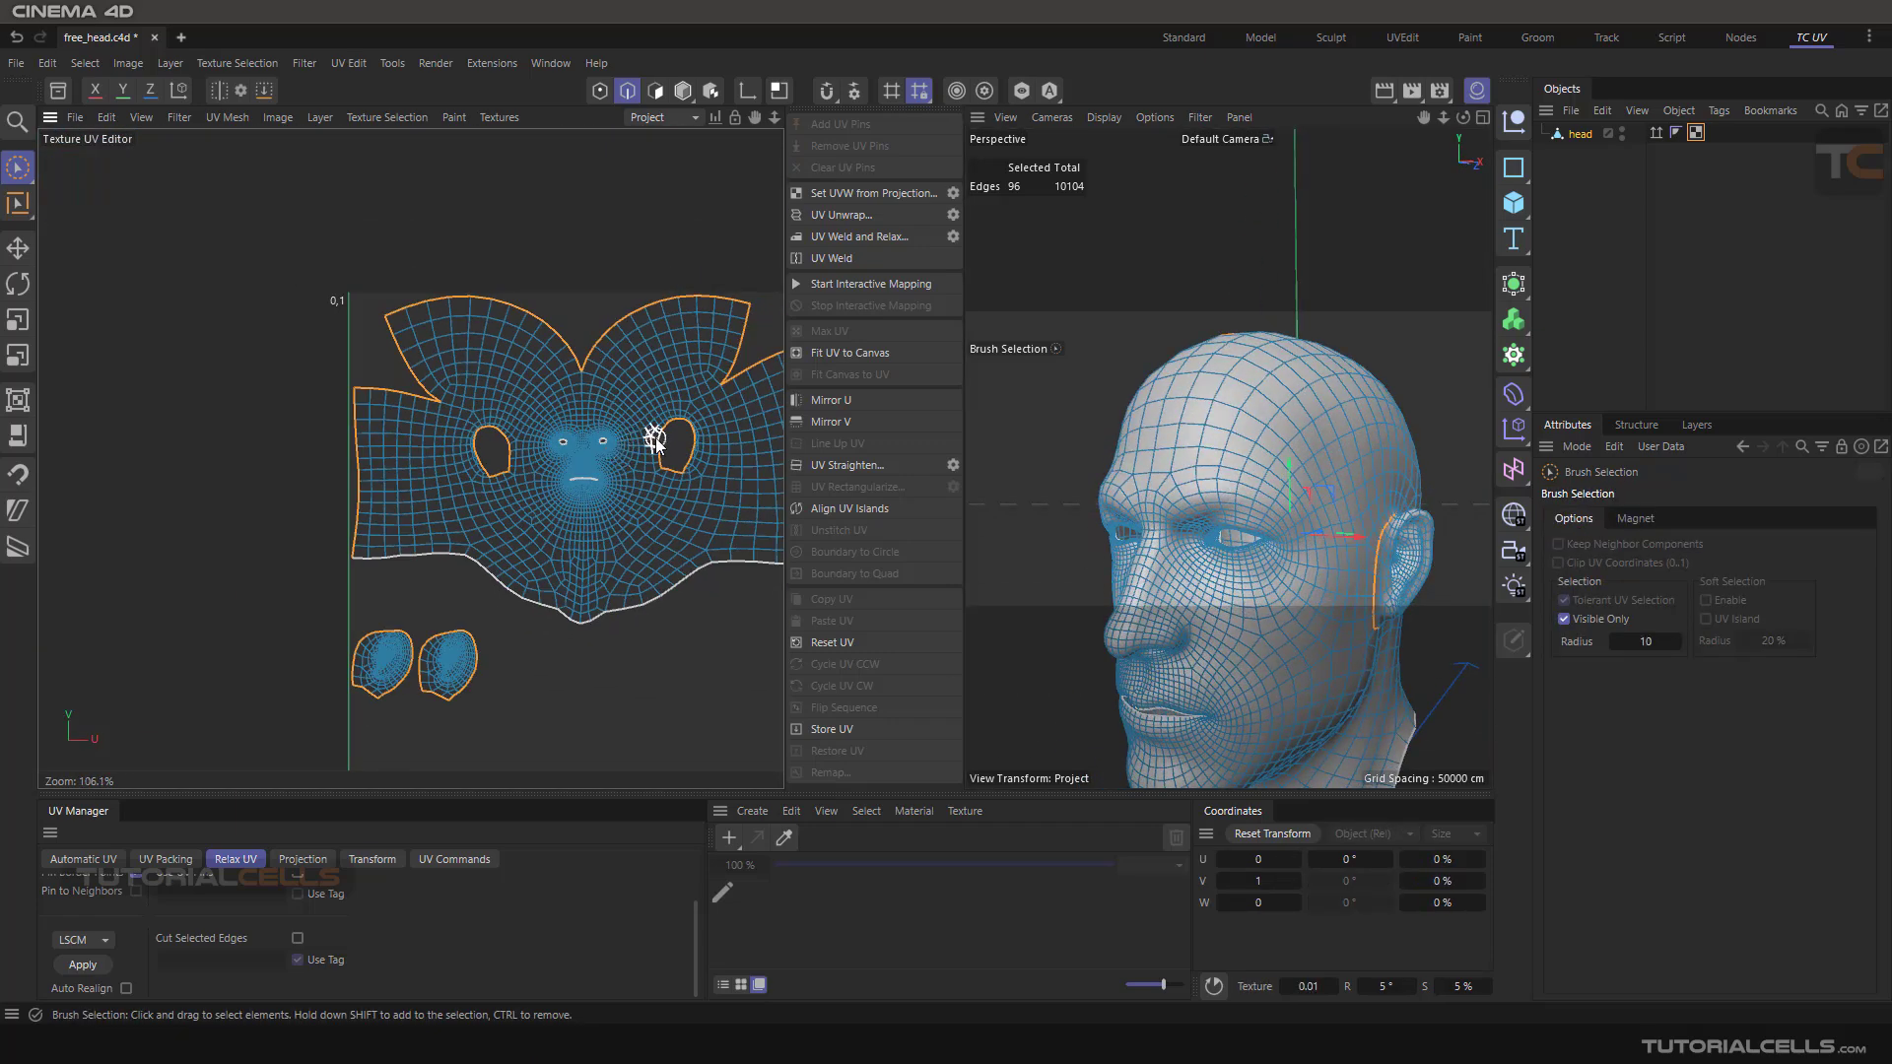
Show the UV Grid texture in the UV editor and check it on the head in the 3D viewport
scroll(609, 345, down, 2)
click(501, 116)
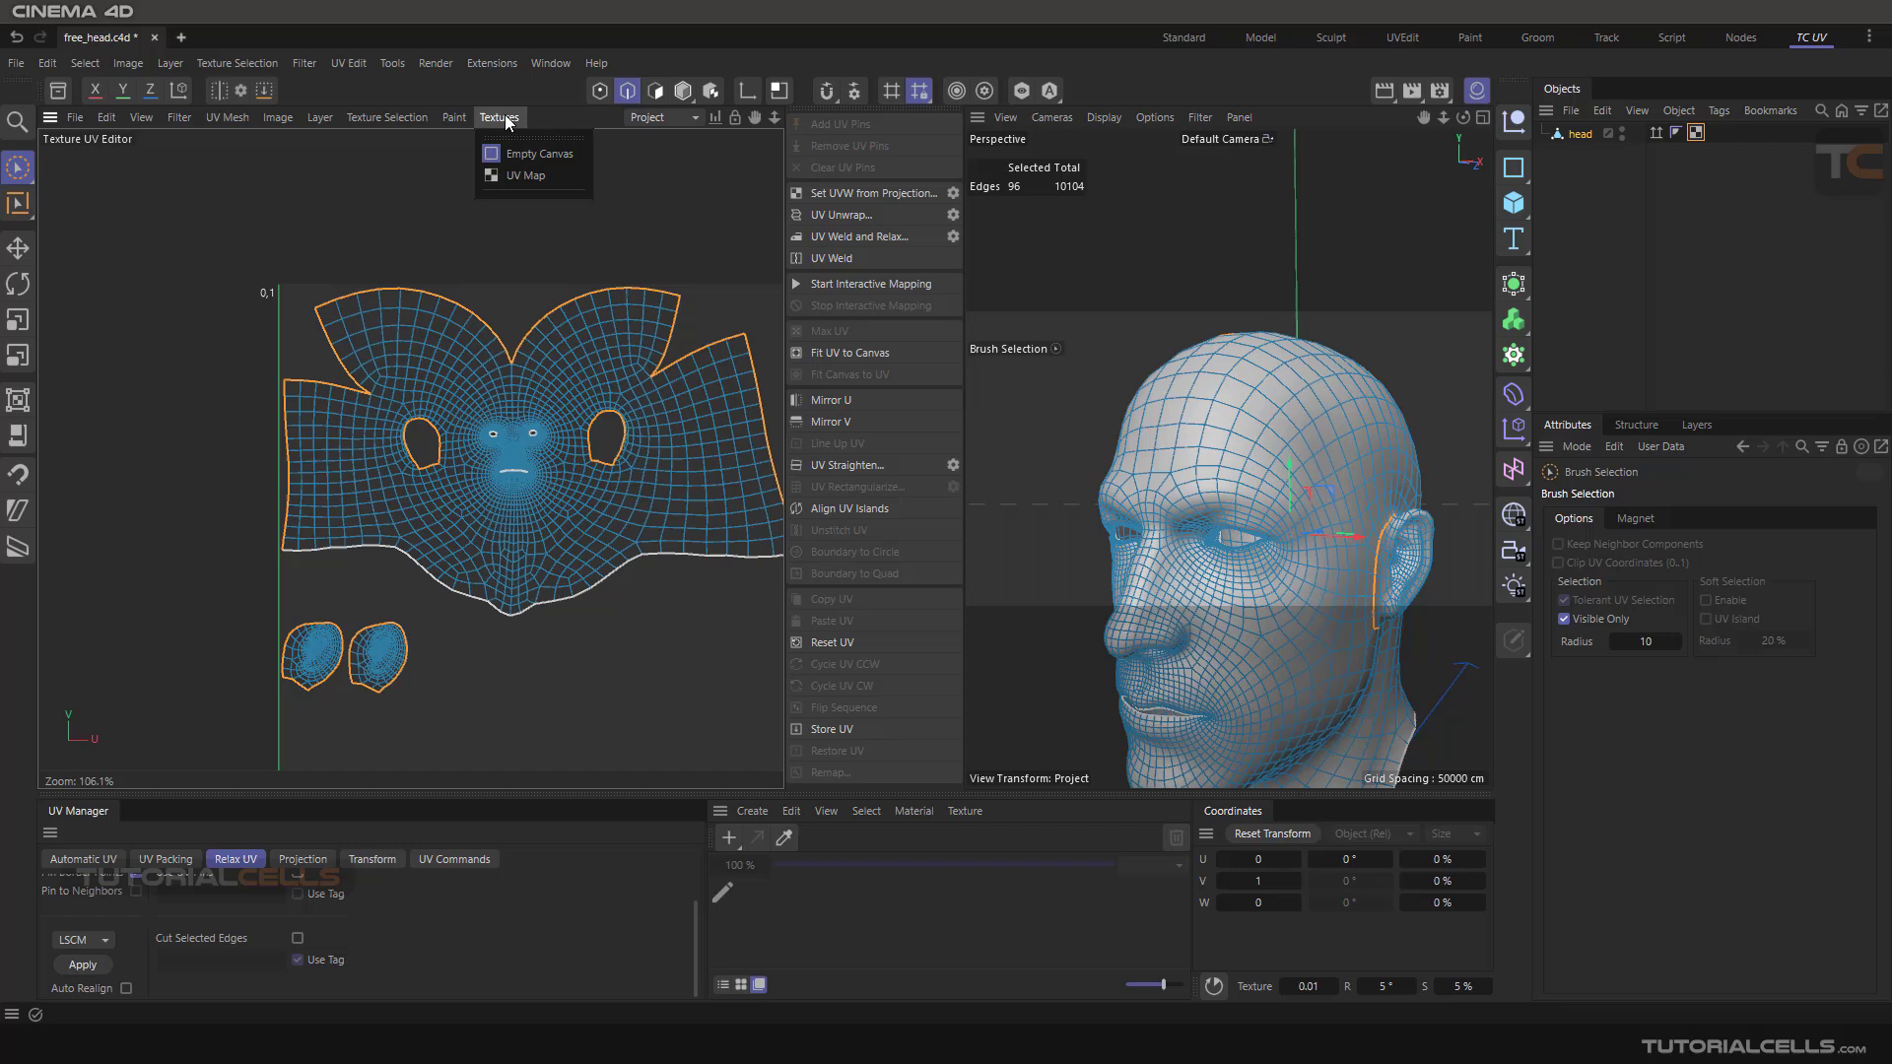
click(522, 166)
alt+drag(1185, 440, 1147, 574)
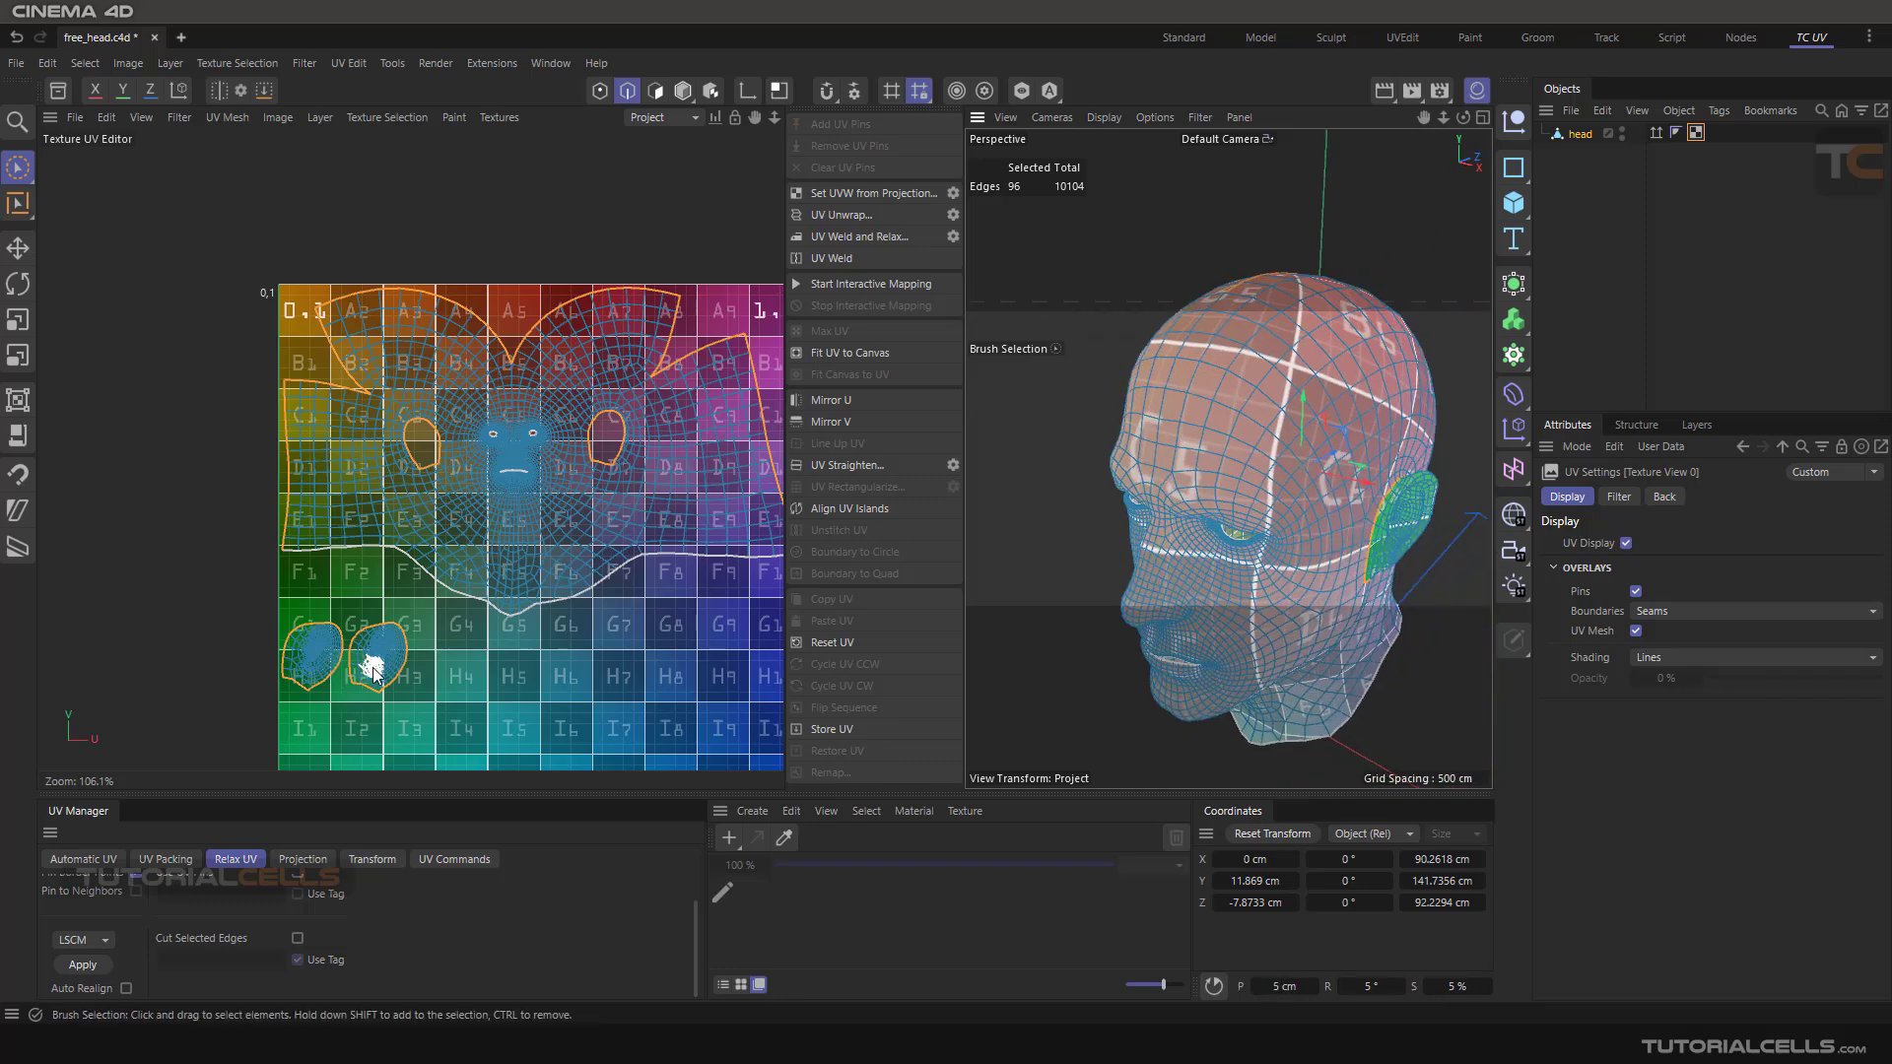
click(680, 256)
scroll(622, 345, down, 3)
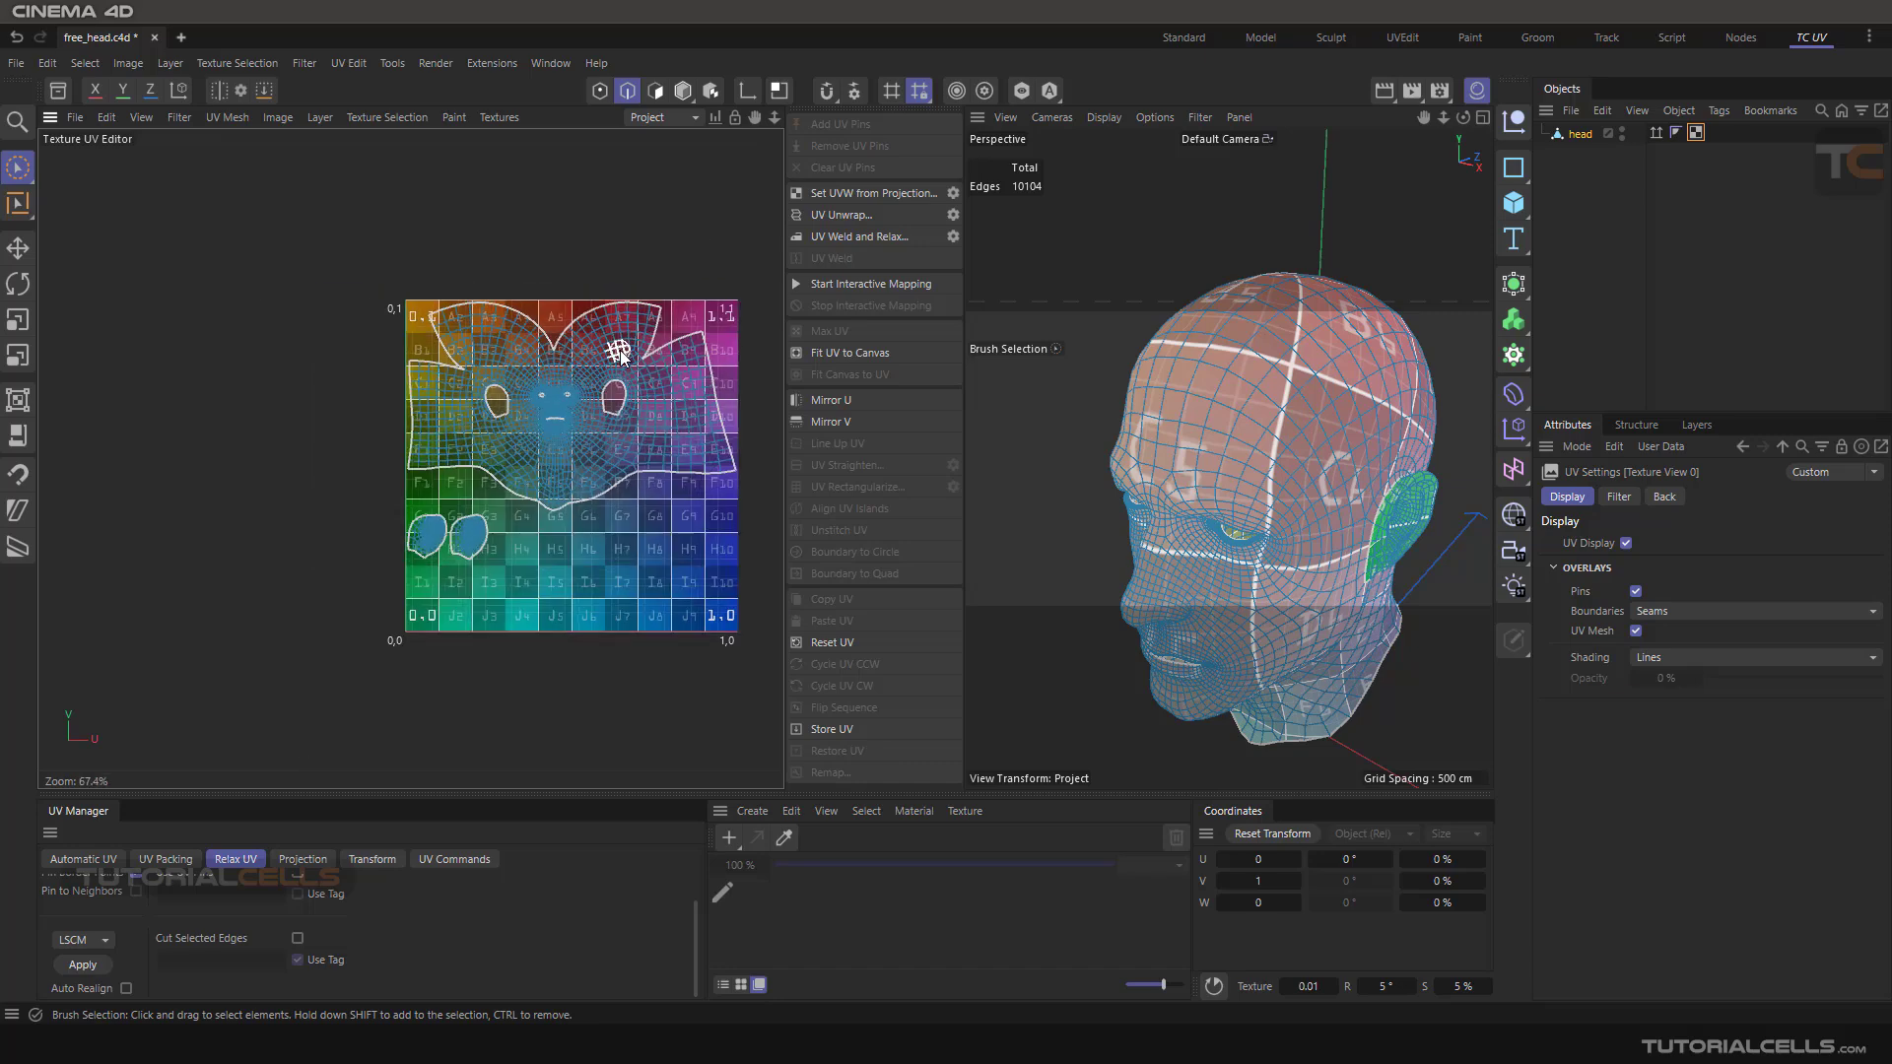
Switch the UV editor background back to Empty Canvas
scroll(620, 355, up, 2)
click(498, 116)
click(572, 150)
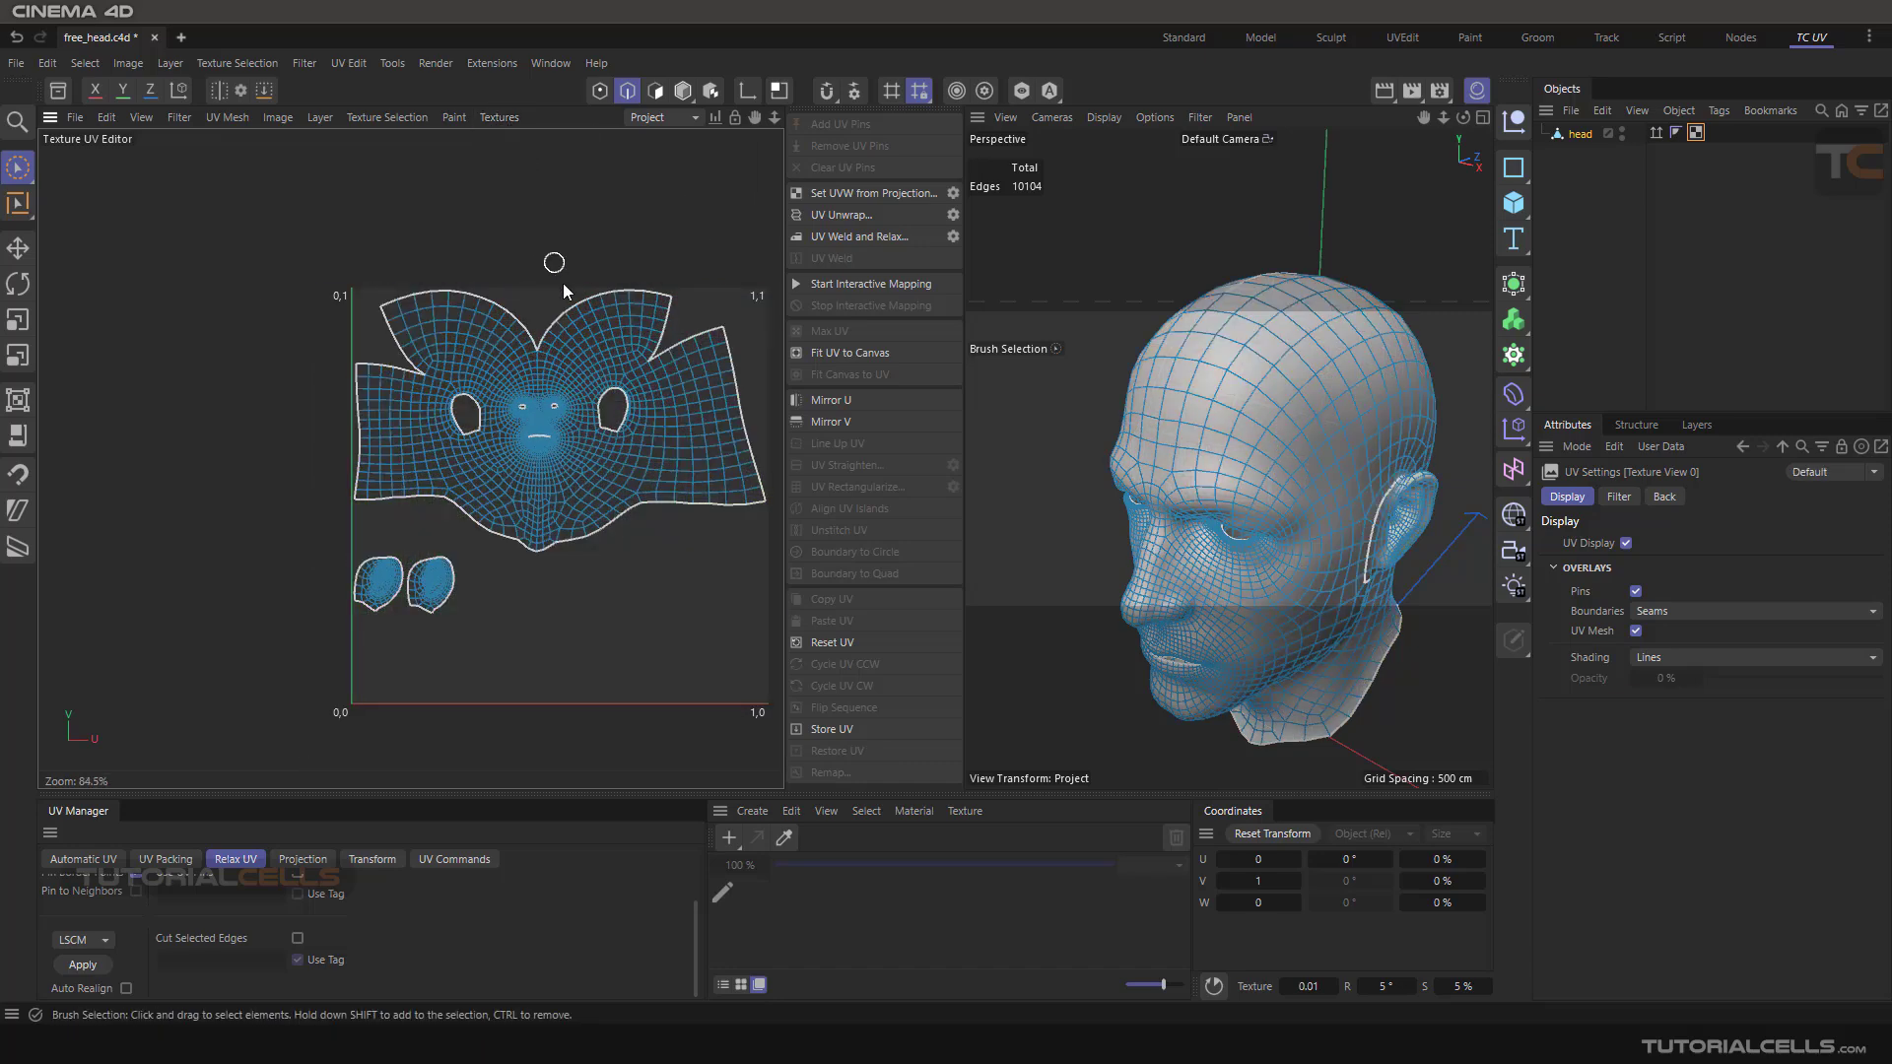
scroll(611, 325, up, 1)
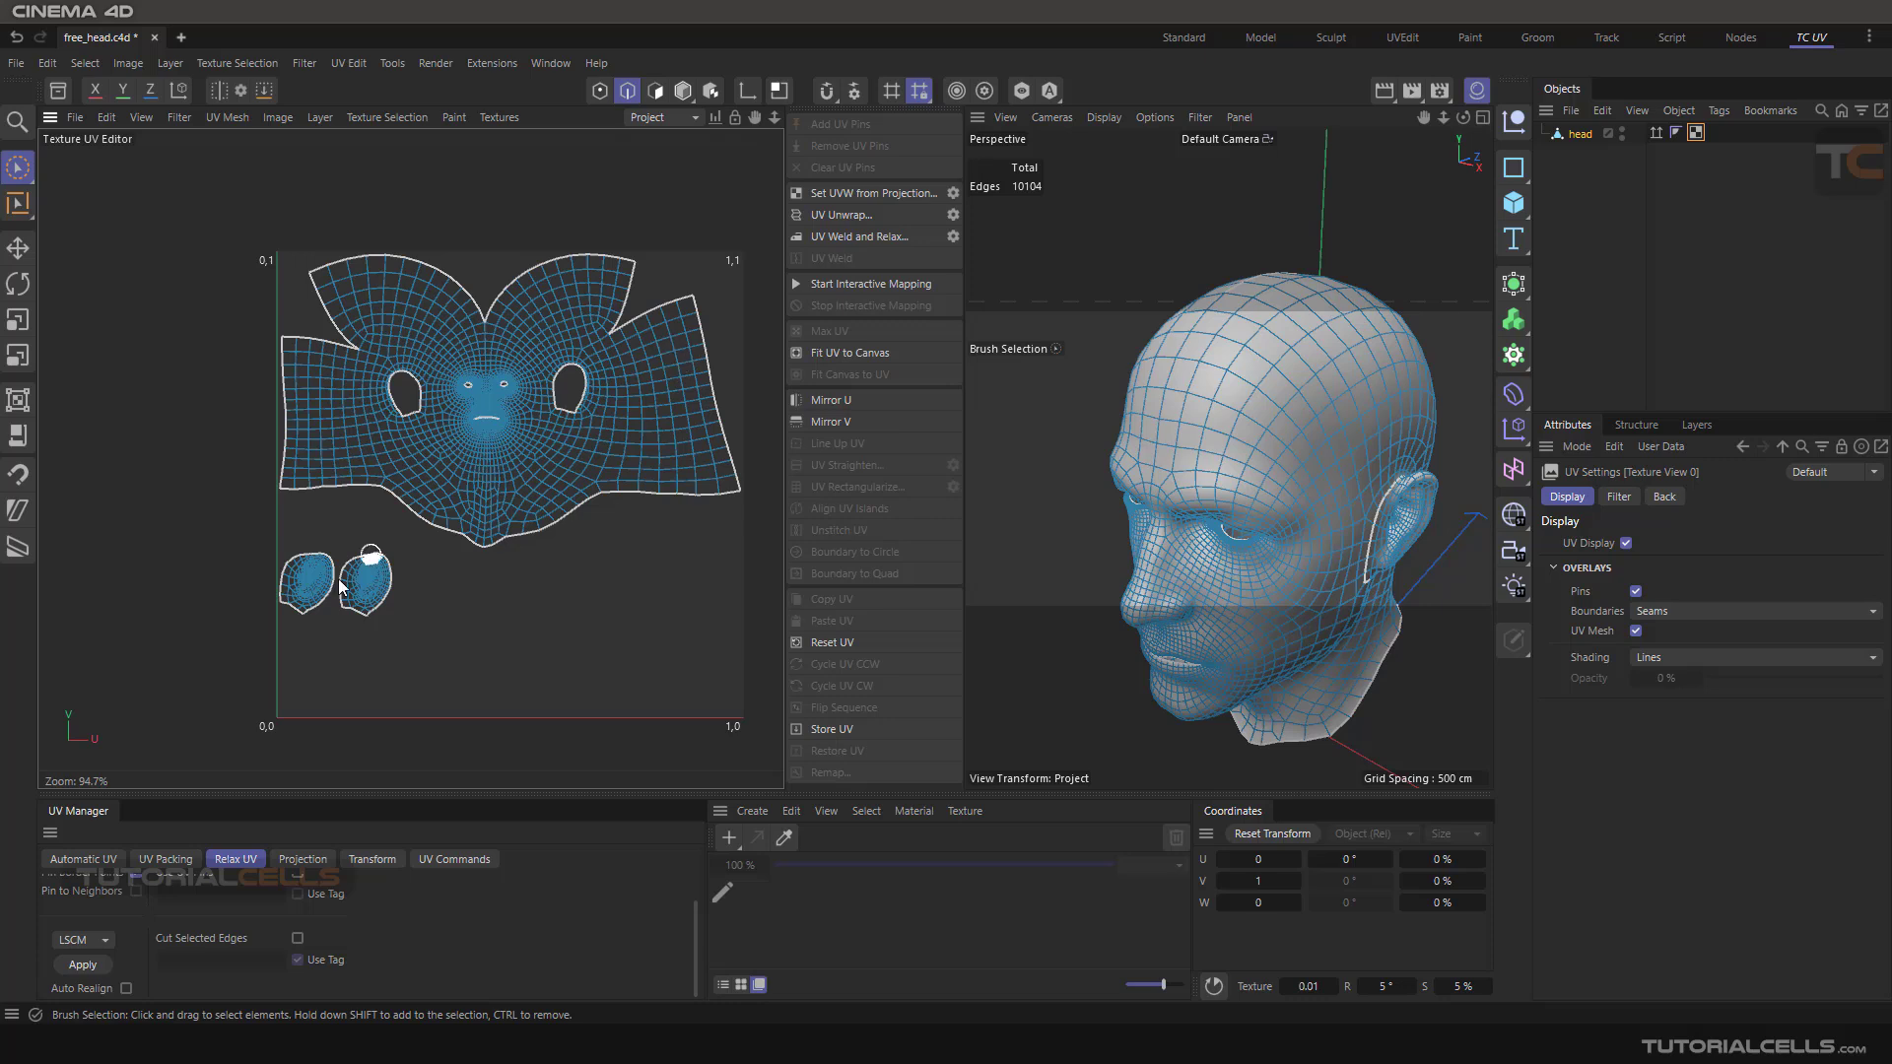
scroll(257, 942, up, 1)
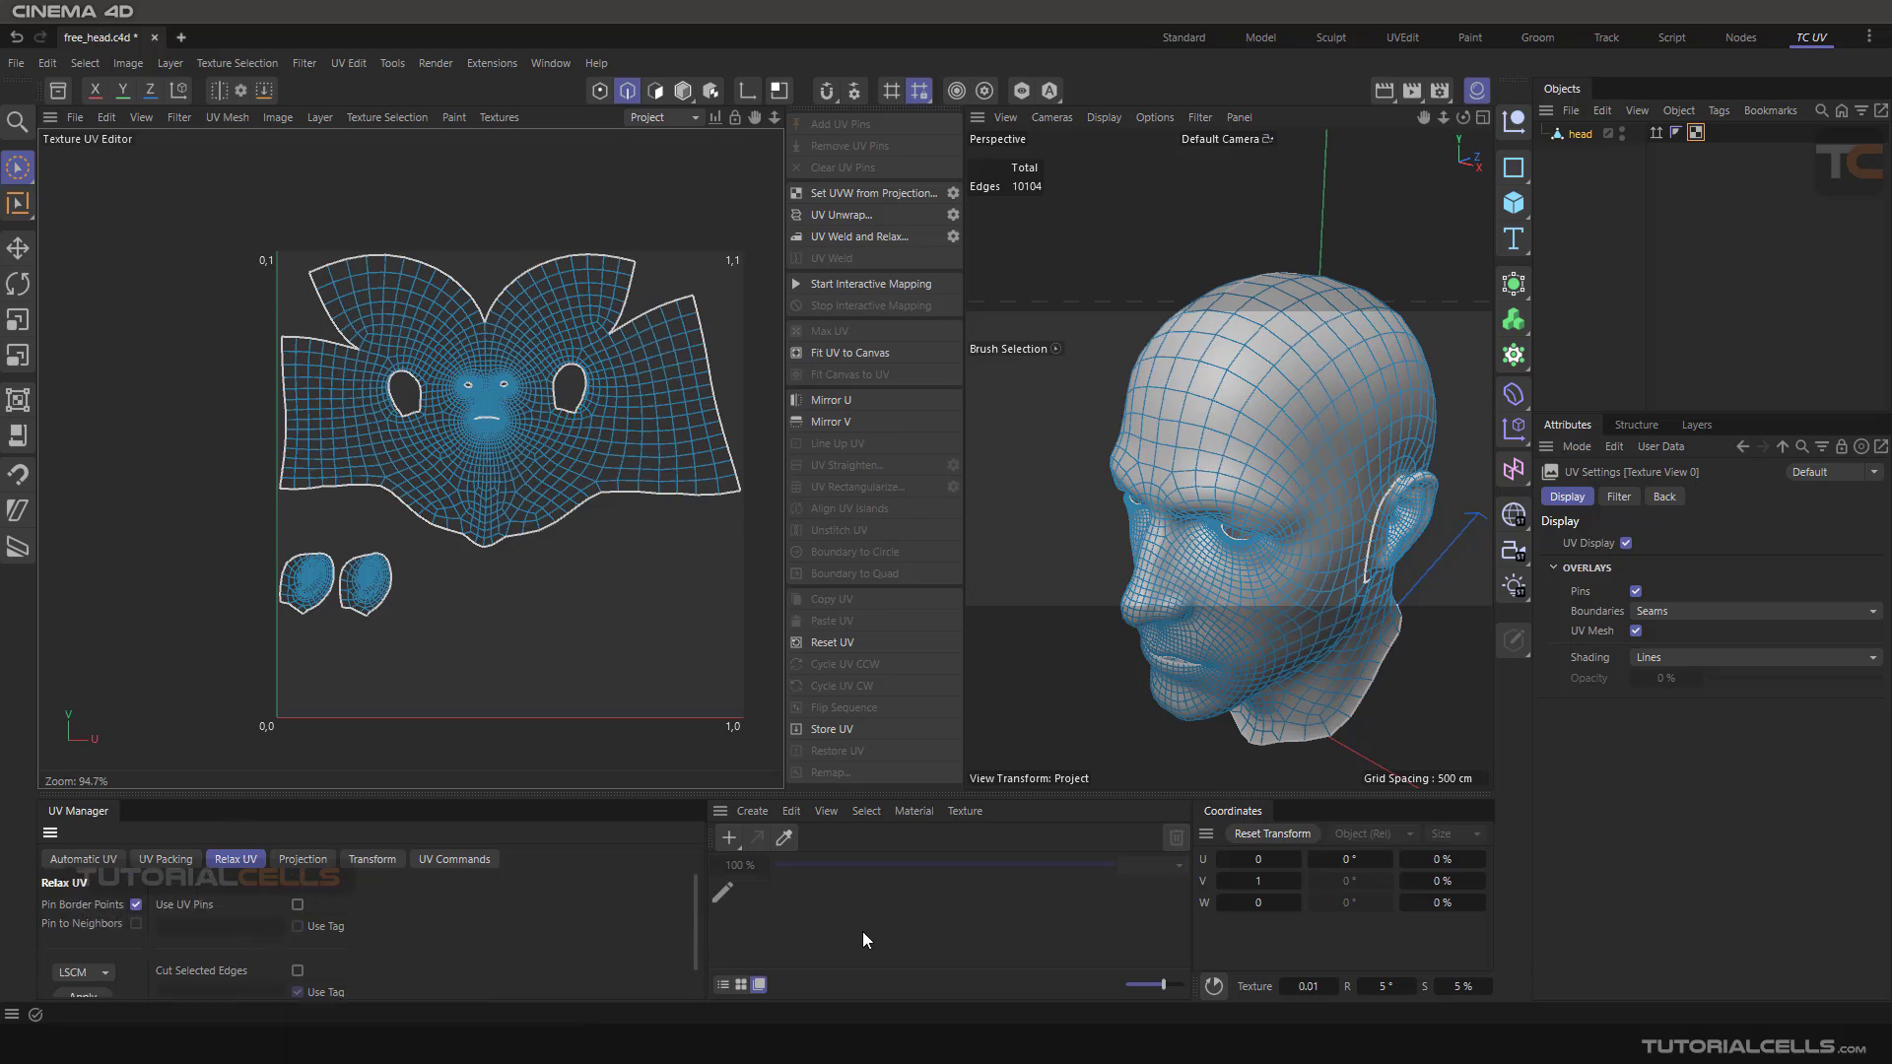